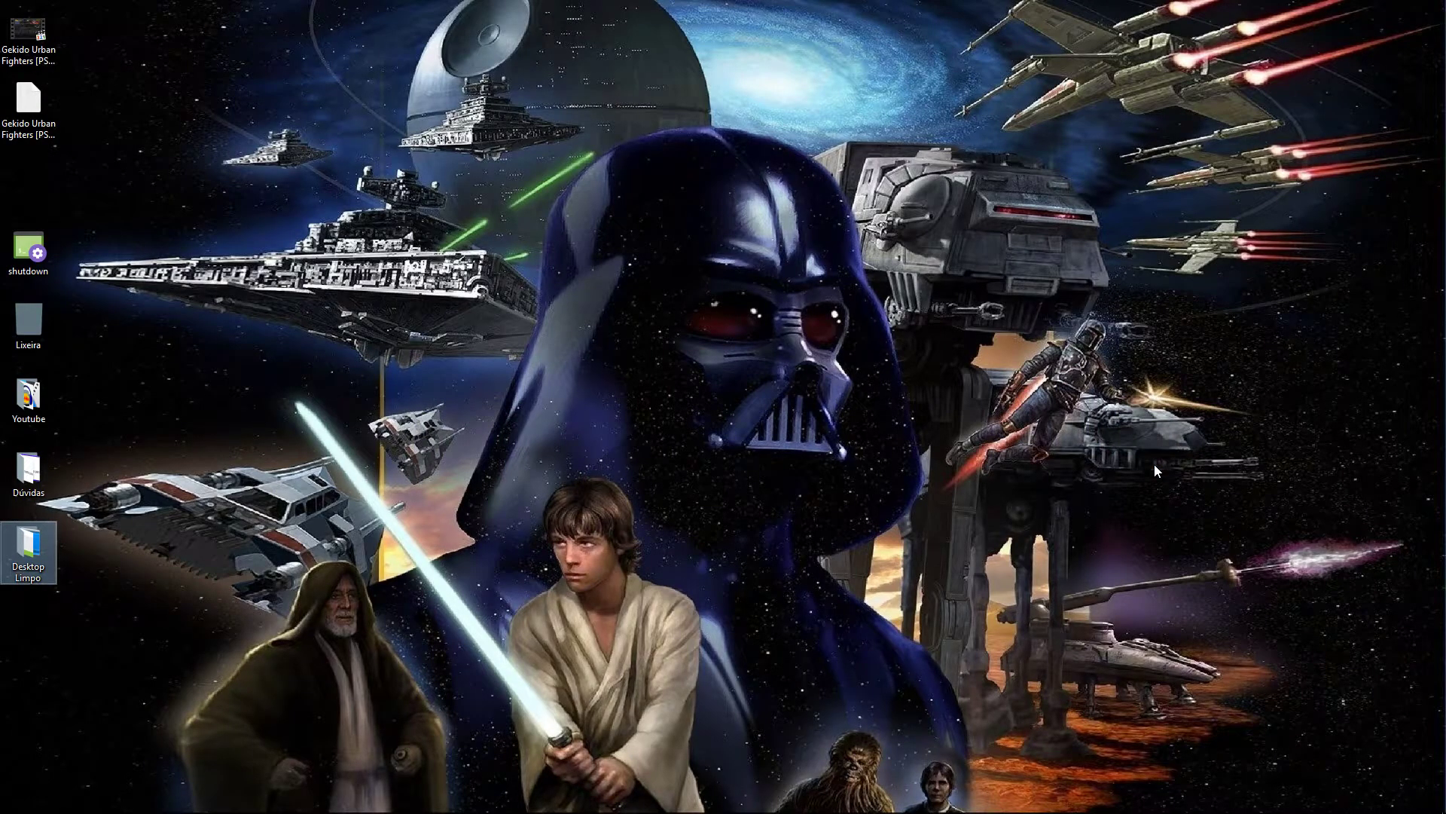
Step: Switch to VEGAS Pro and examine several gameplay frames of the Gekido Urban Fighters clip for blended motion
left_click(153, 802)
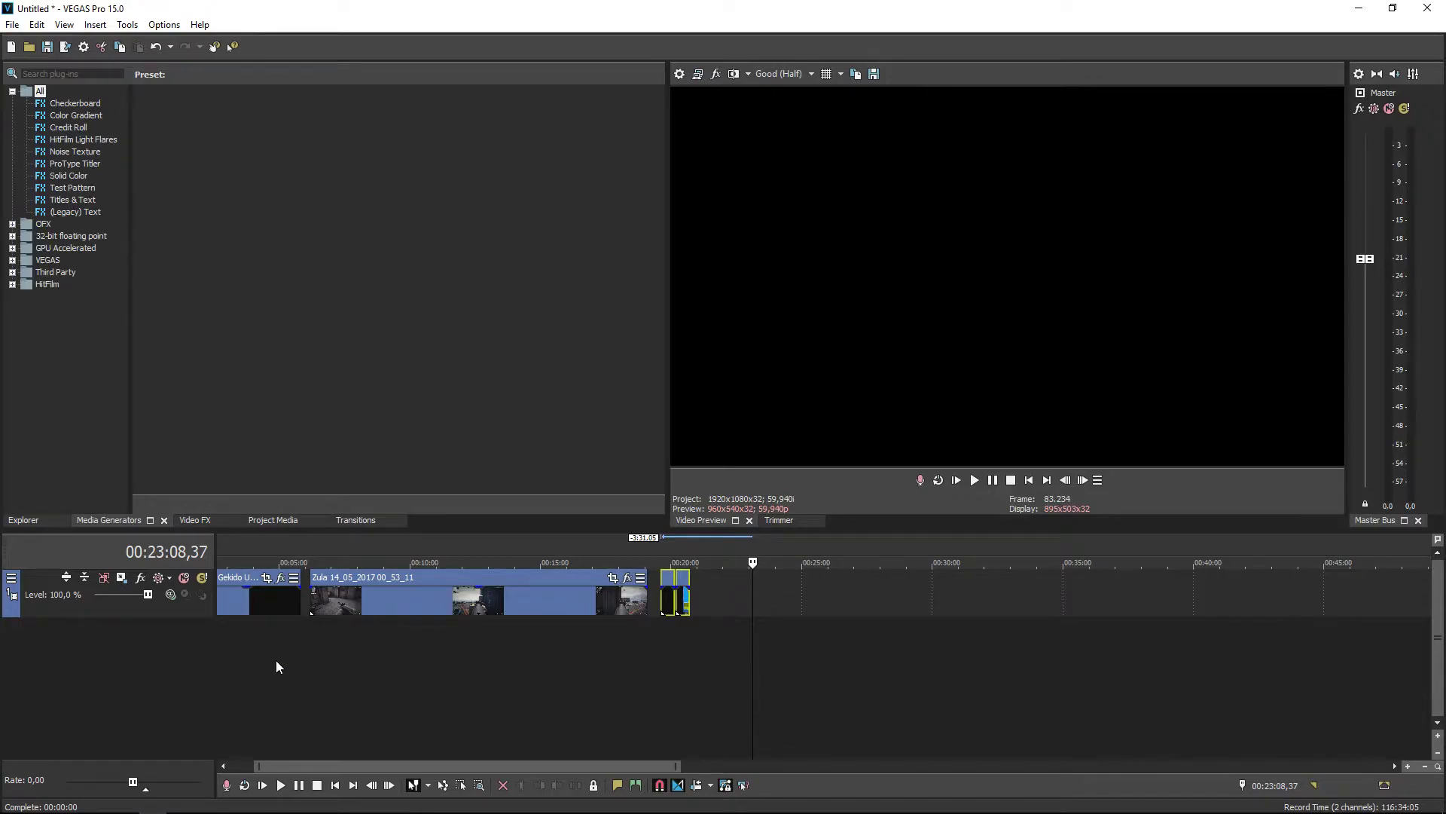
left_click(260, 606)
scroll(282, 667, "up", 3)
left_click(273, 606)
left_click(291, 599)
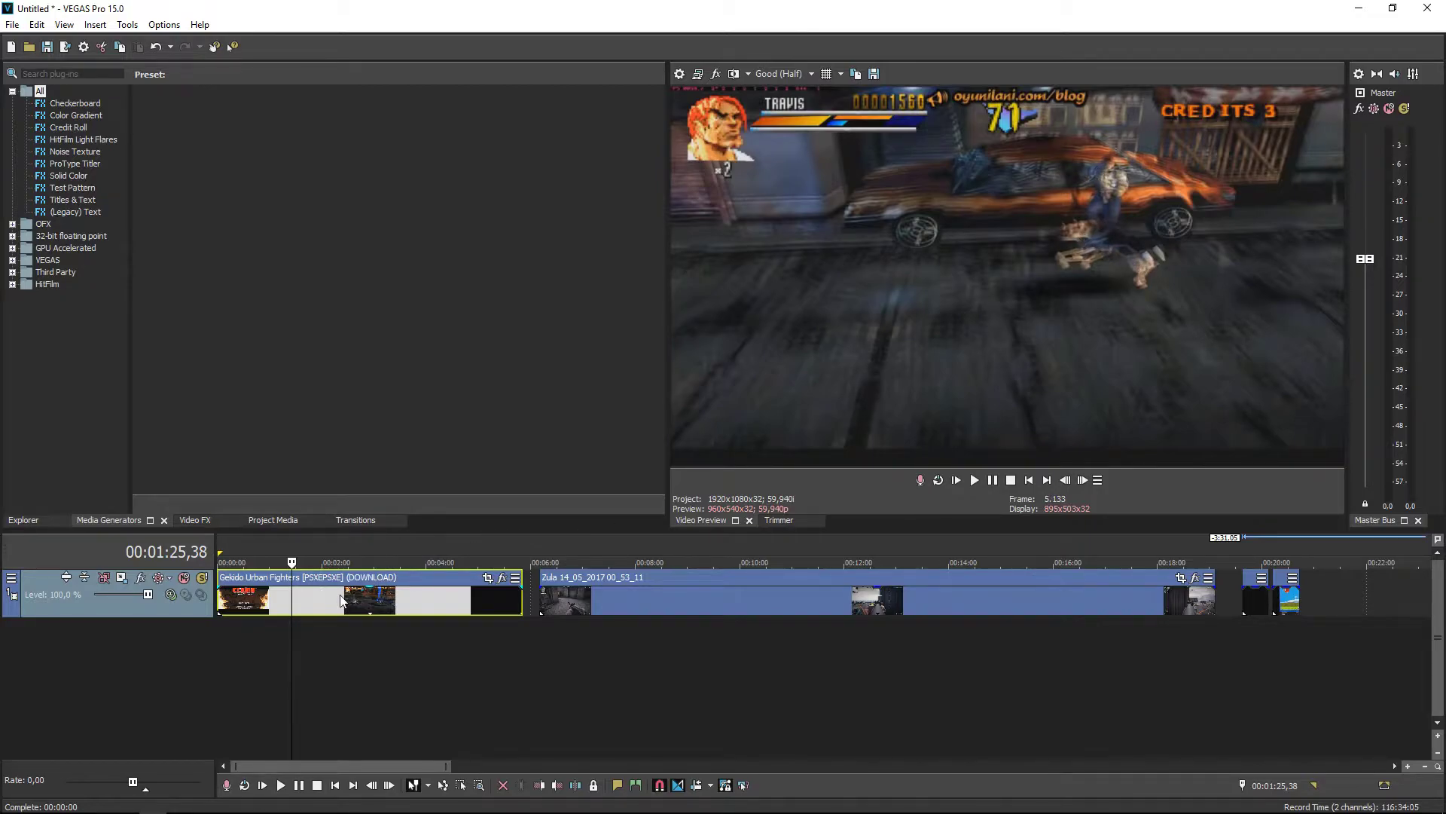
left_click(309, 595)
left_click(318, 598)
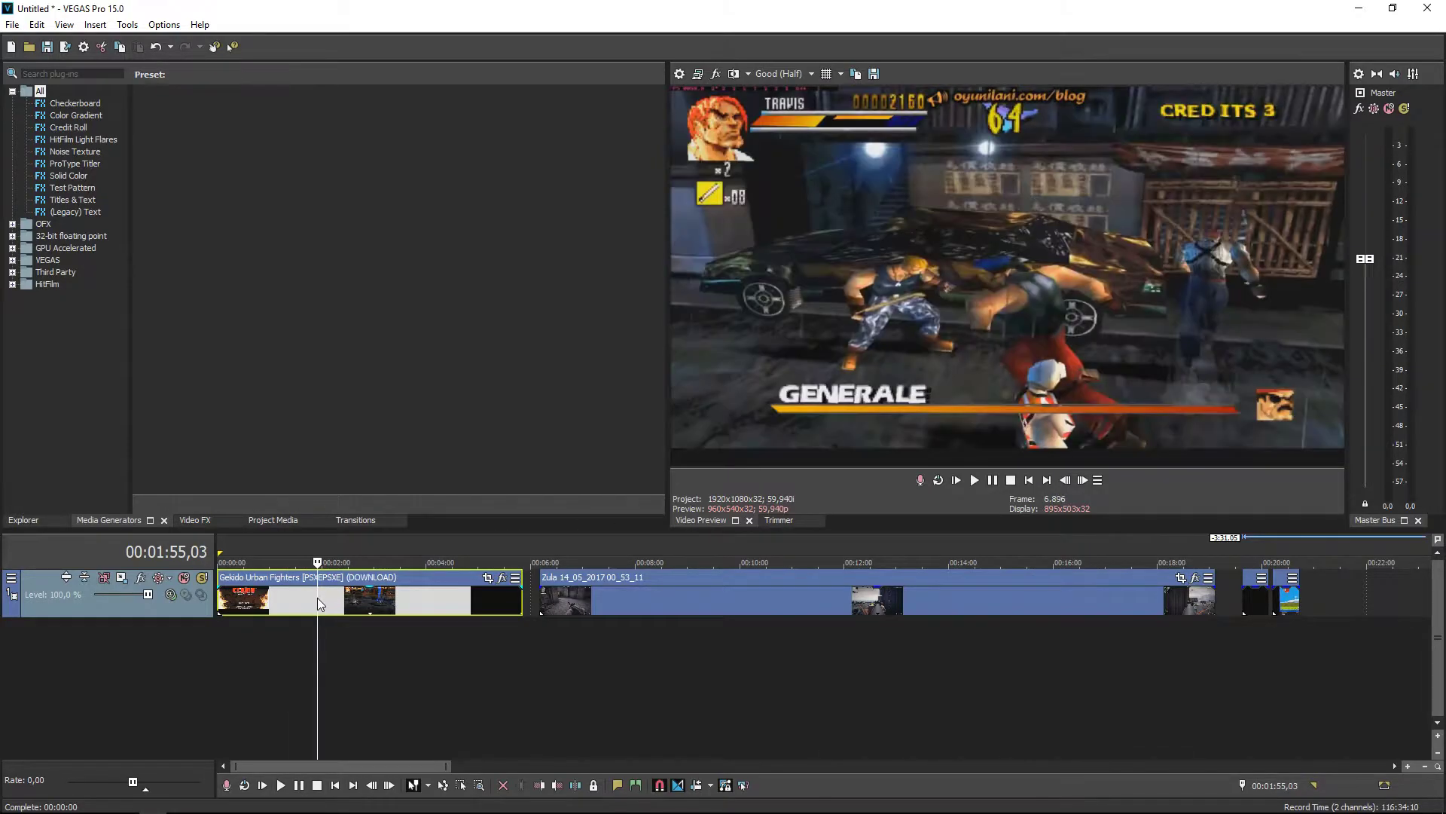
left_click(328, 599)
left_click(338, 599)
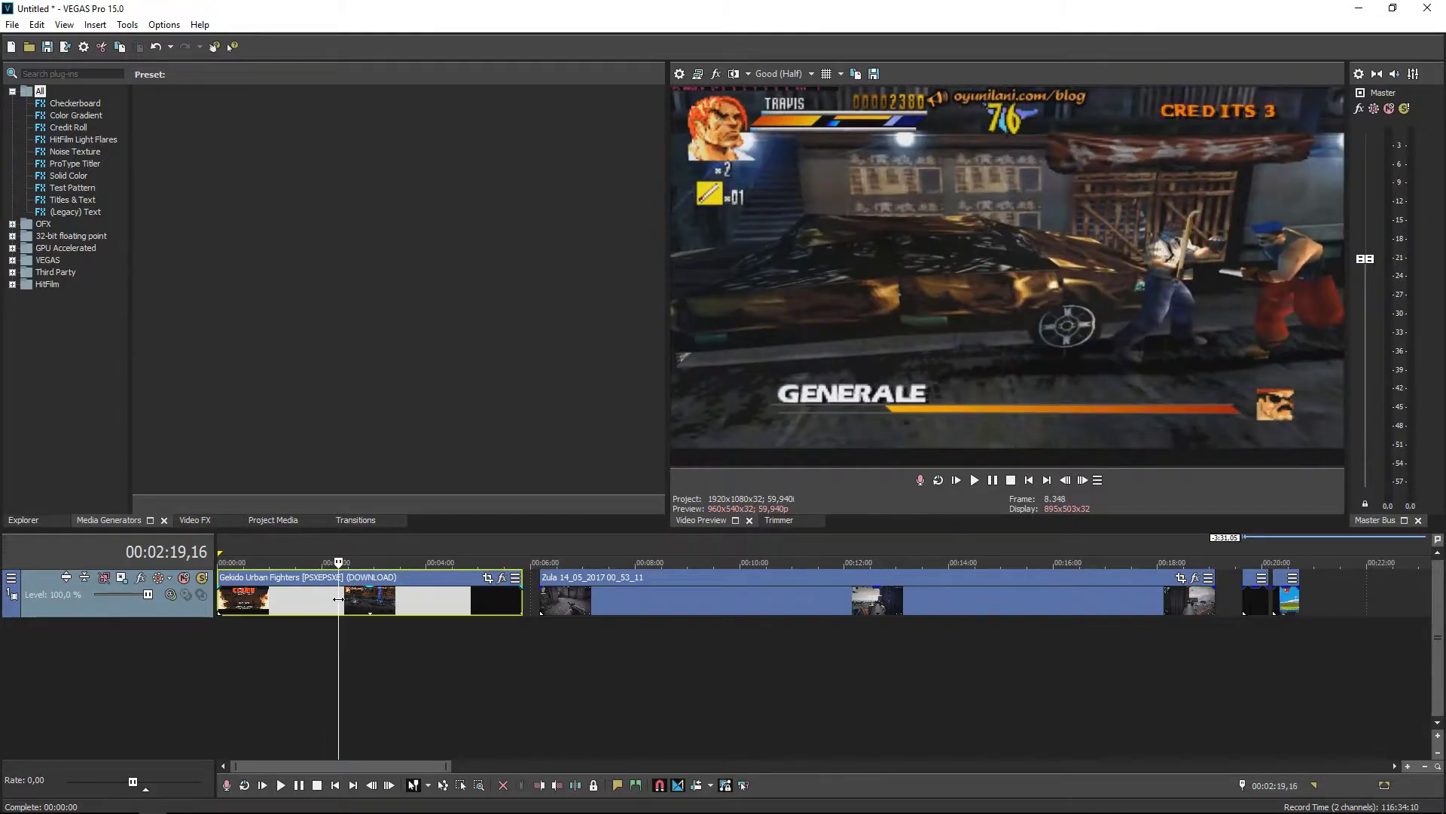
left_click(254, 599)
left_click(271, 596)
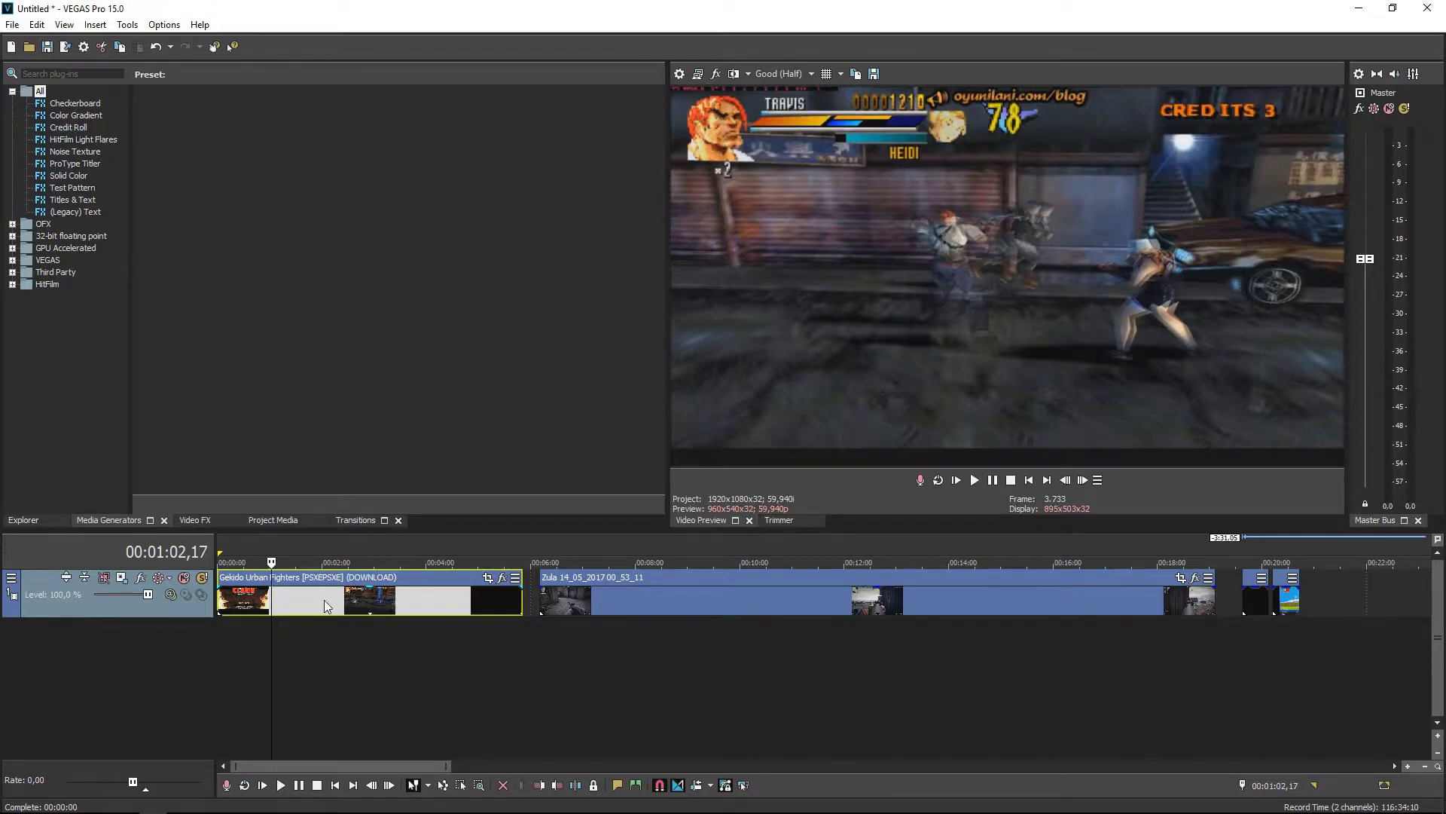
Step: Disable resampling on the Gekido Urban Fighters clip, then undo and redo the change to compare the preview frame
right_click(301, 600)
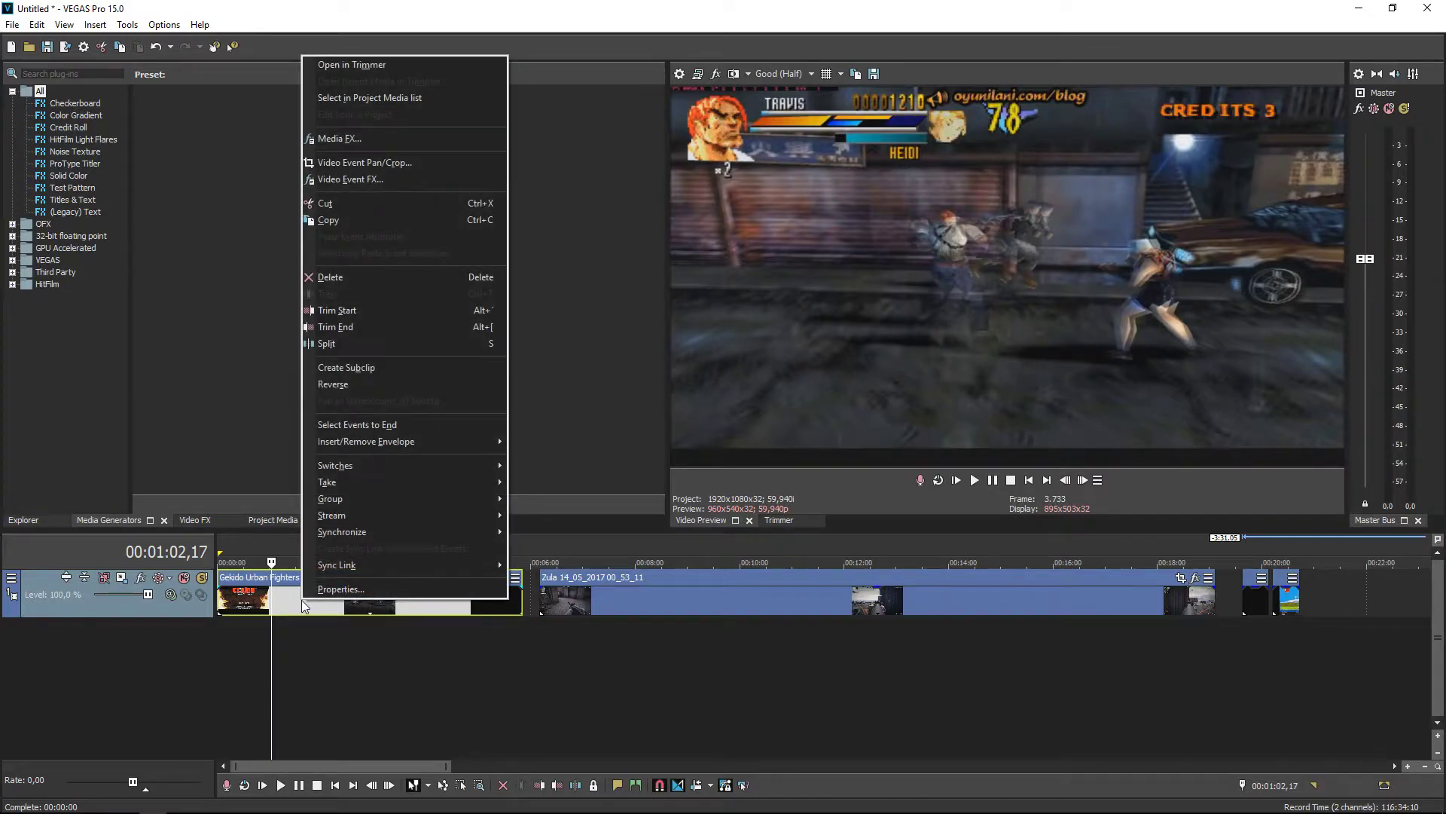
mouse_move(446, 467)
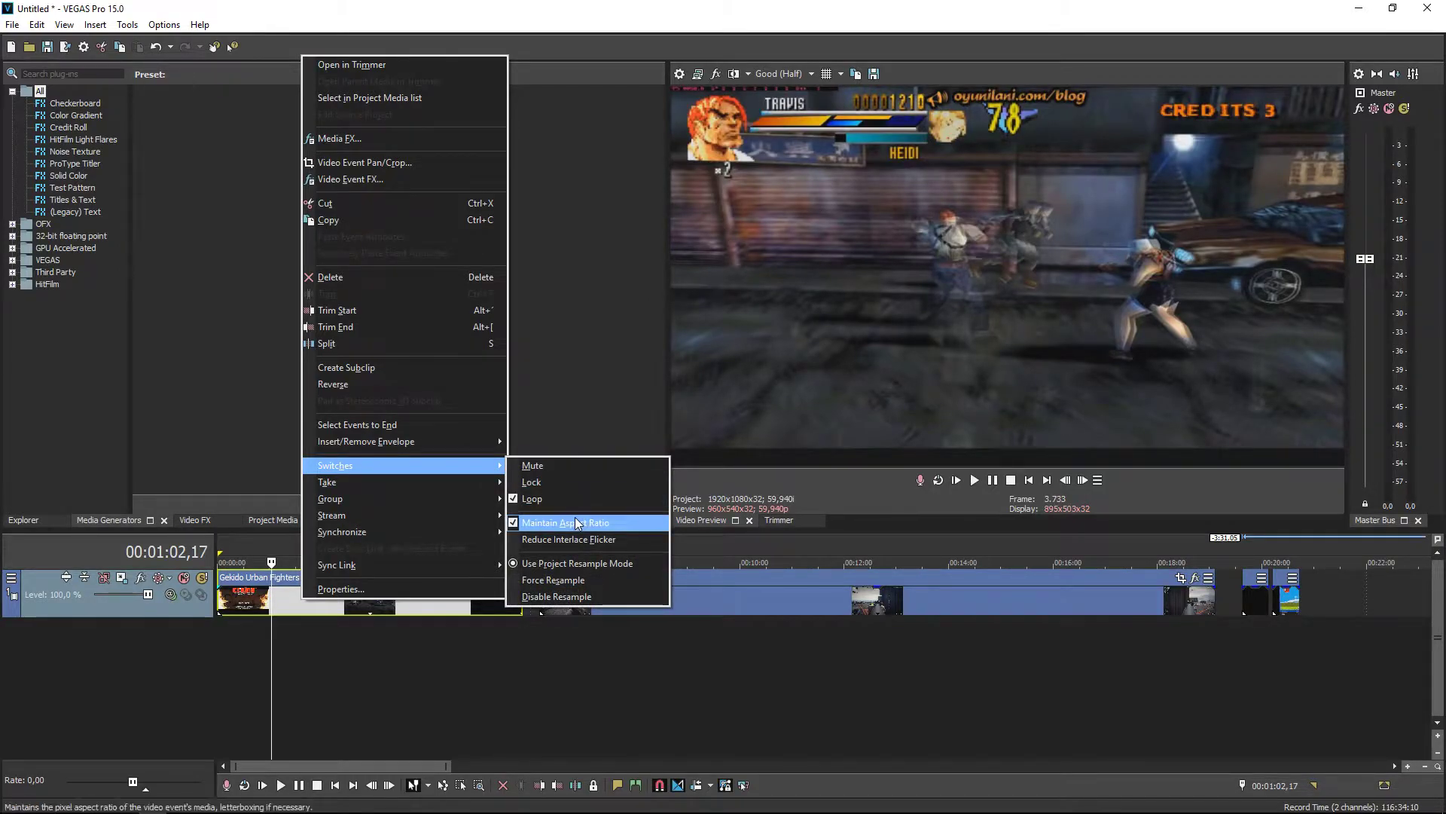
left_click(577, 598)
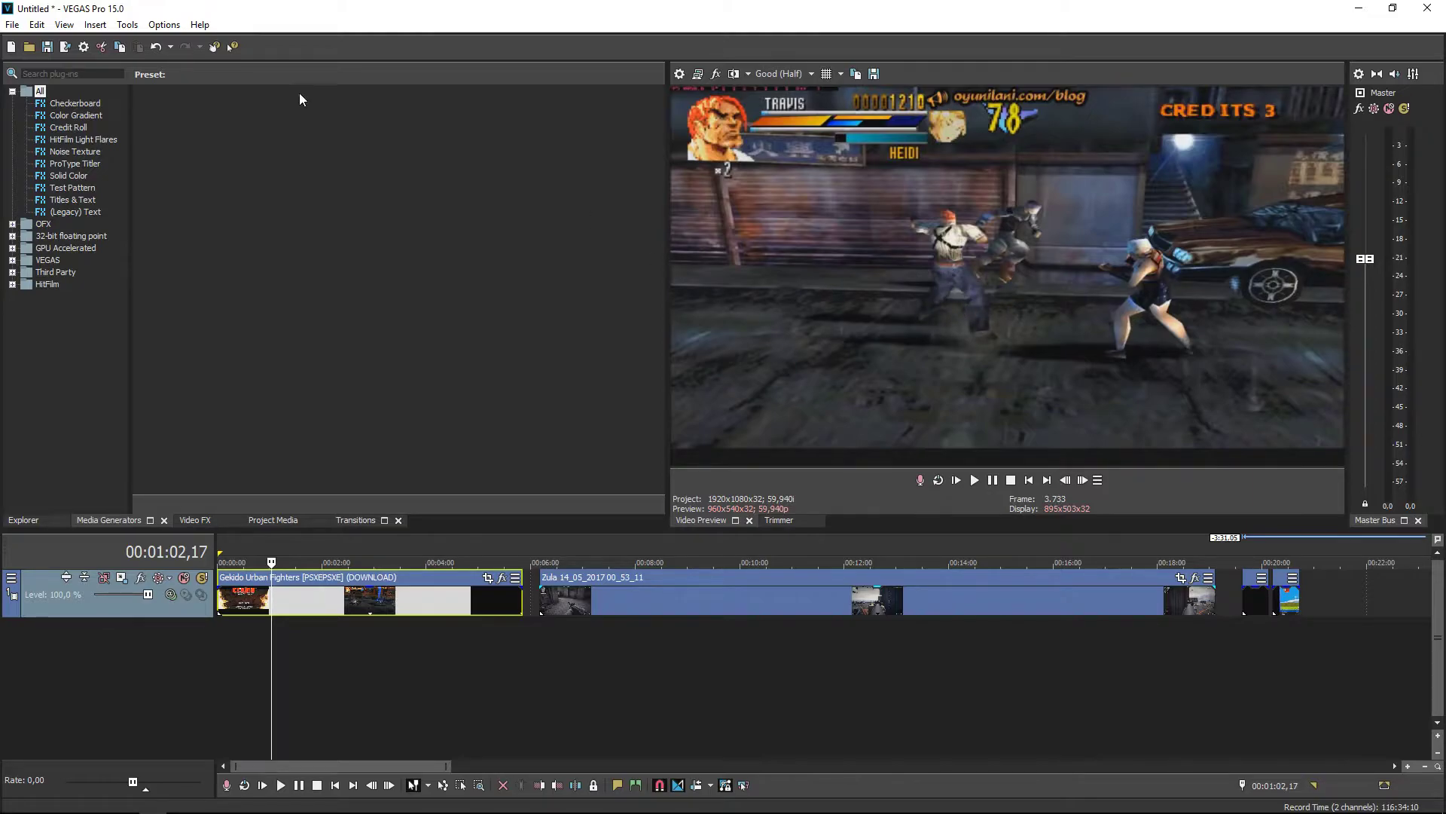
left_click(155, 47)
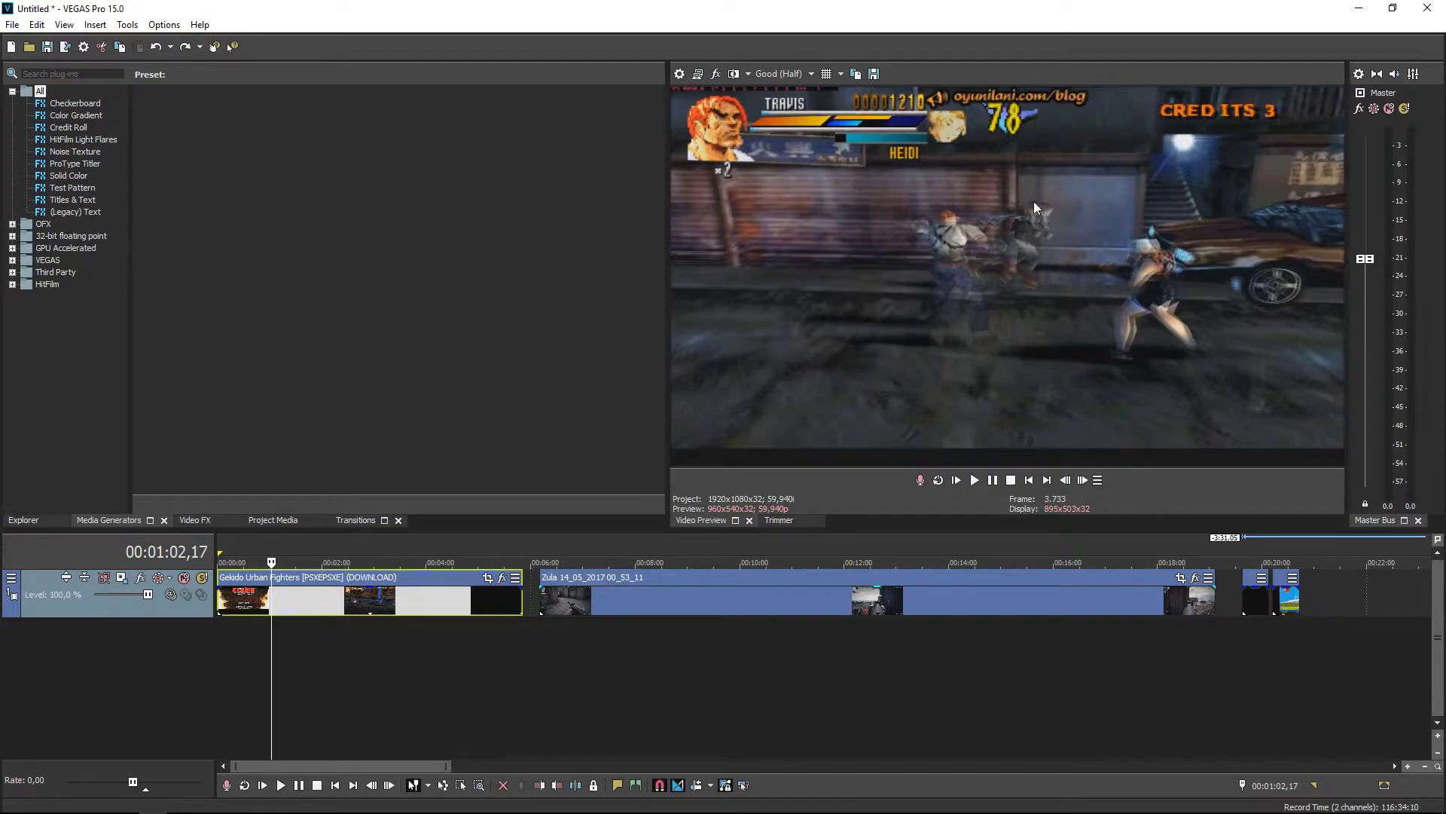
left_click(181, 46)
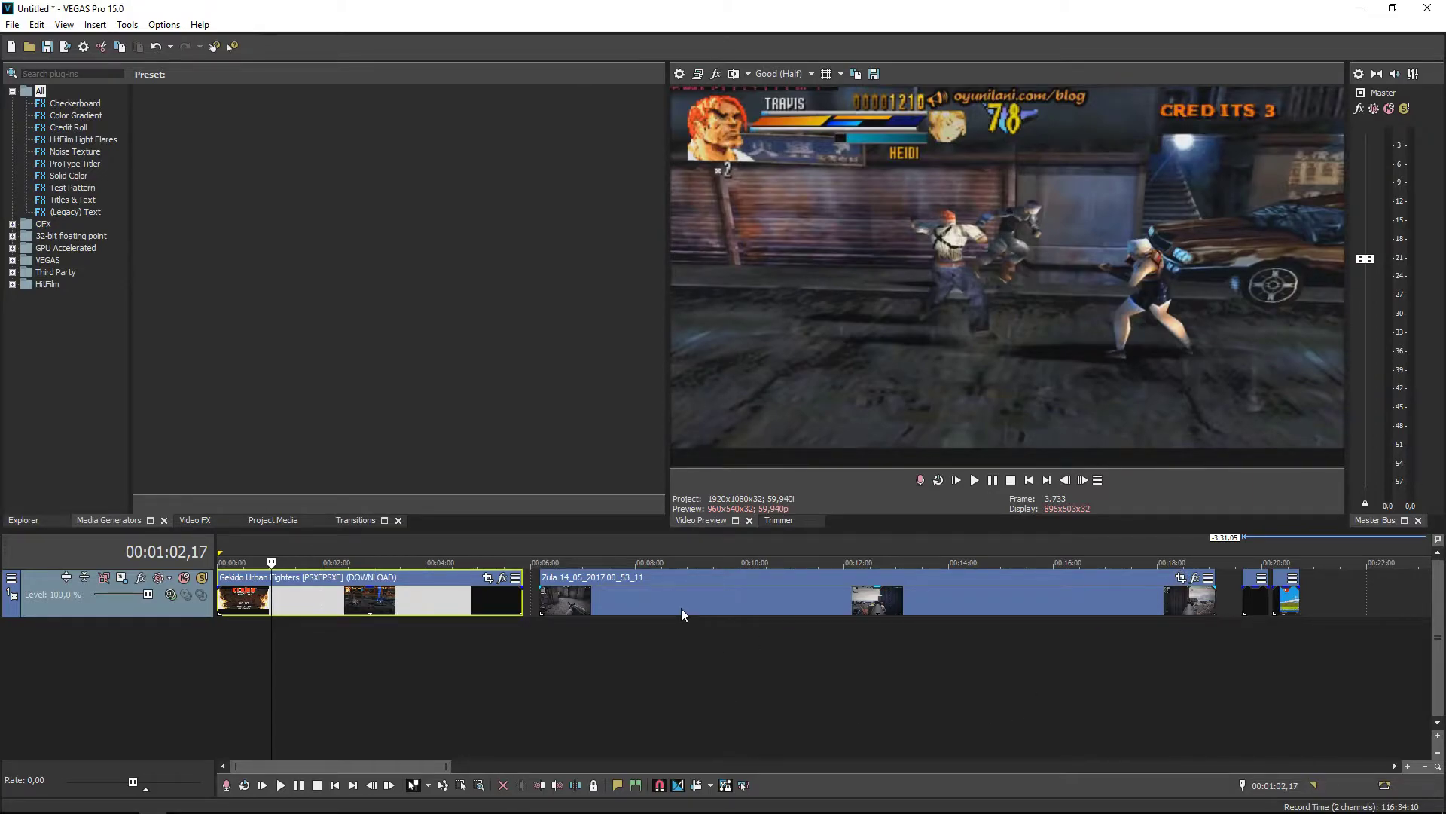
Step: Examine frames throughout the Zula clip in the preview, checking the moving gameplay for ghosting and blending
left_click(705, 601)
left_click(704, 599)
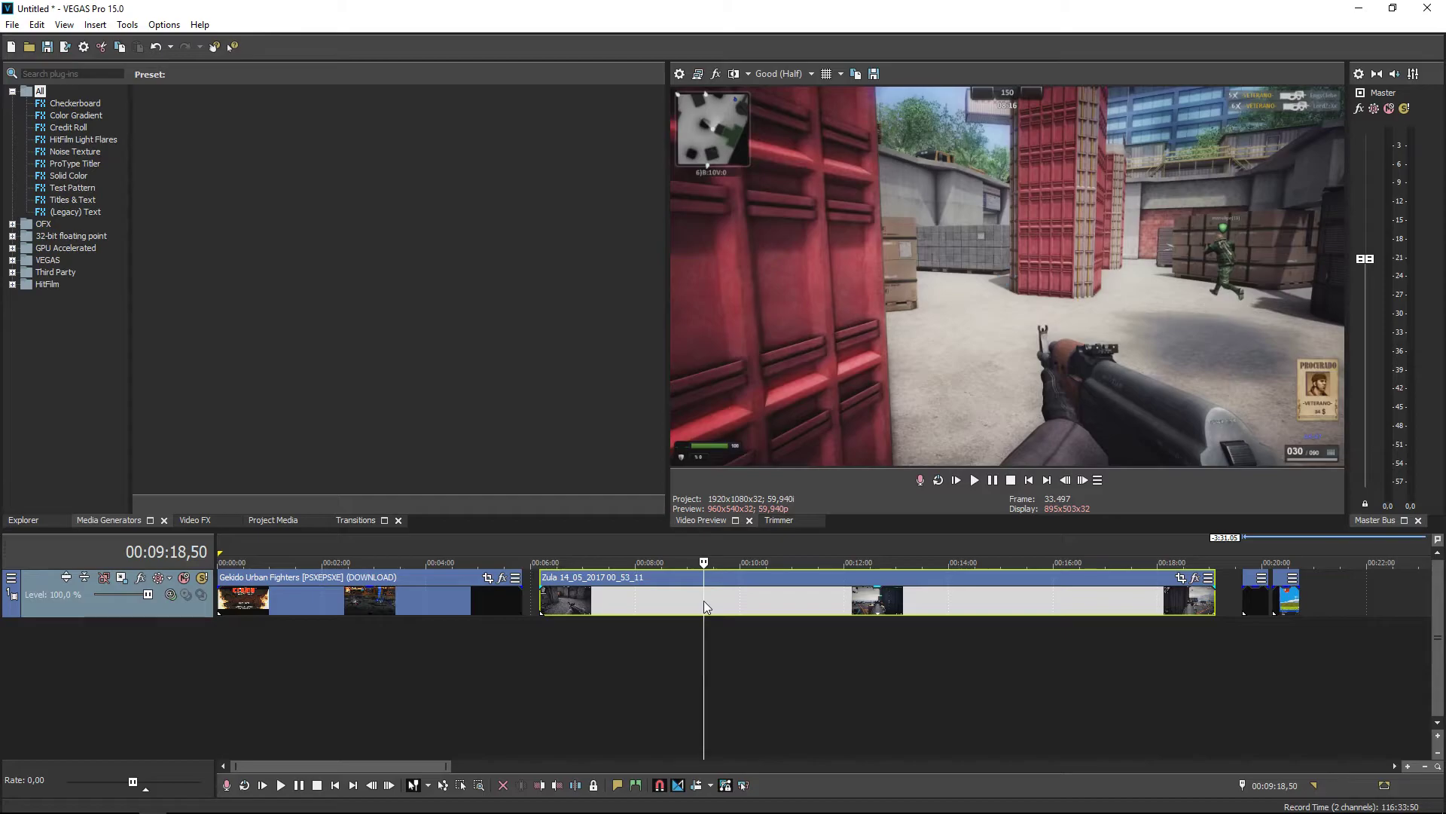
left_click(747, 601)
left_click(627, 605)
left_click(607, 603)
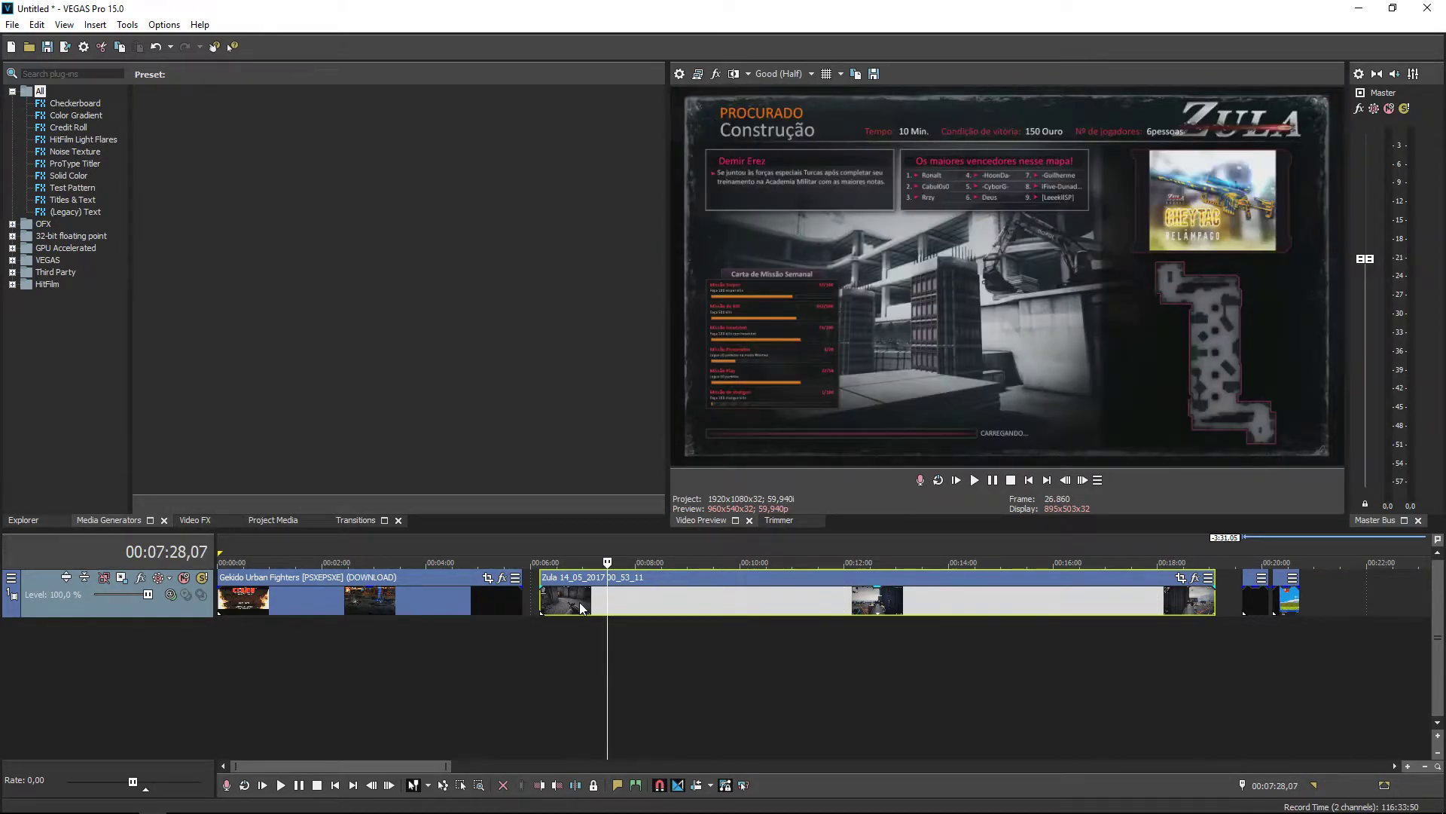
left_click(580, 603)
left_click(685, 597)
left_click(713, 595)
left_click(721, 595)
left_click(735, 596)
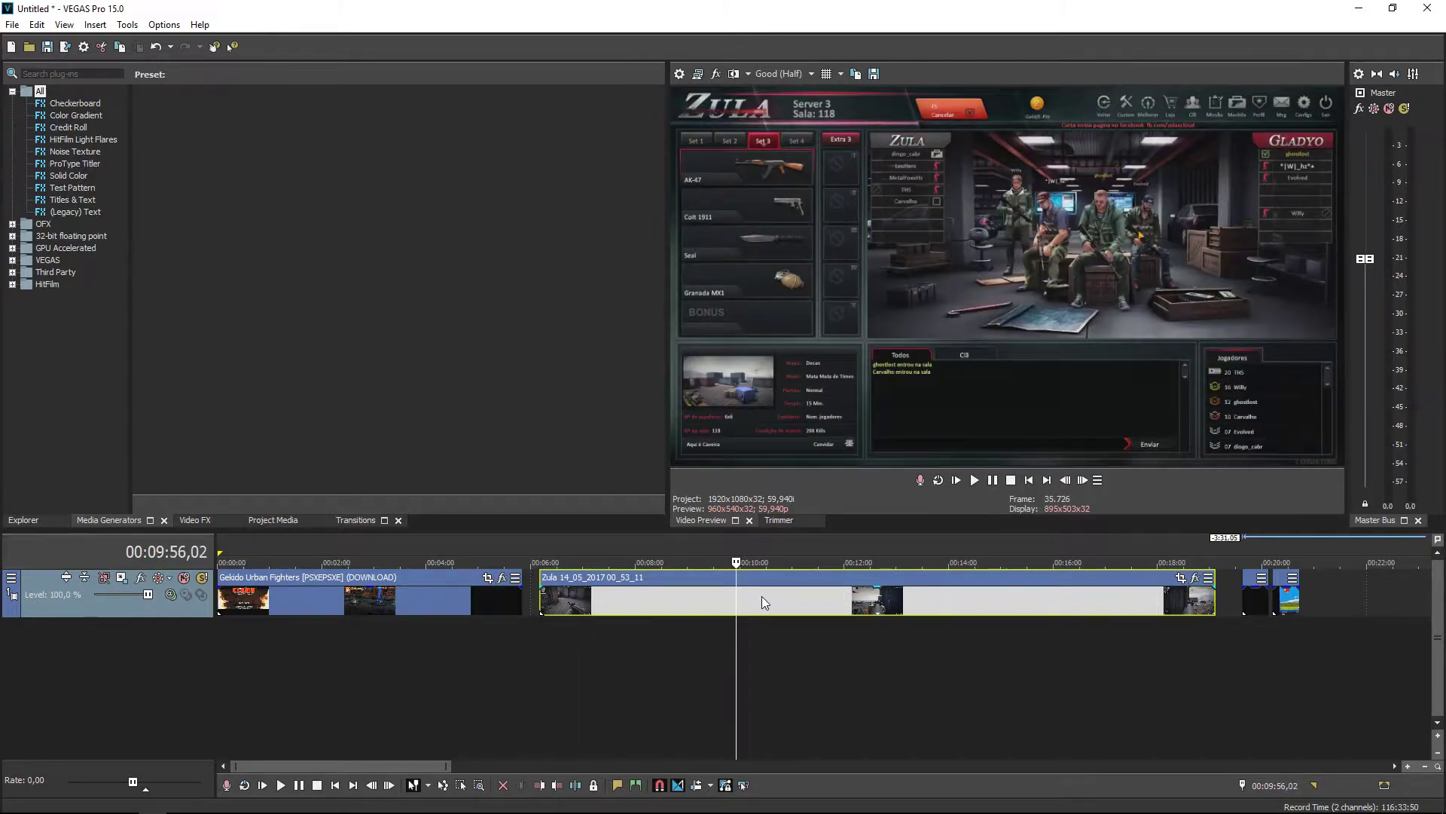
left_click(761, 595)
left_click(795, 595)
left_click(832, 599)
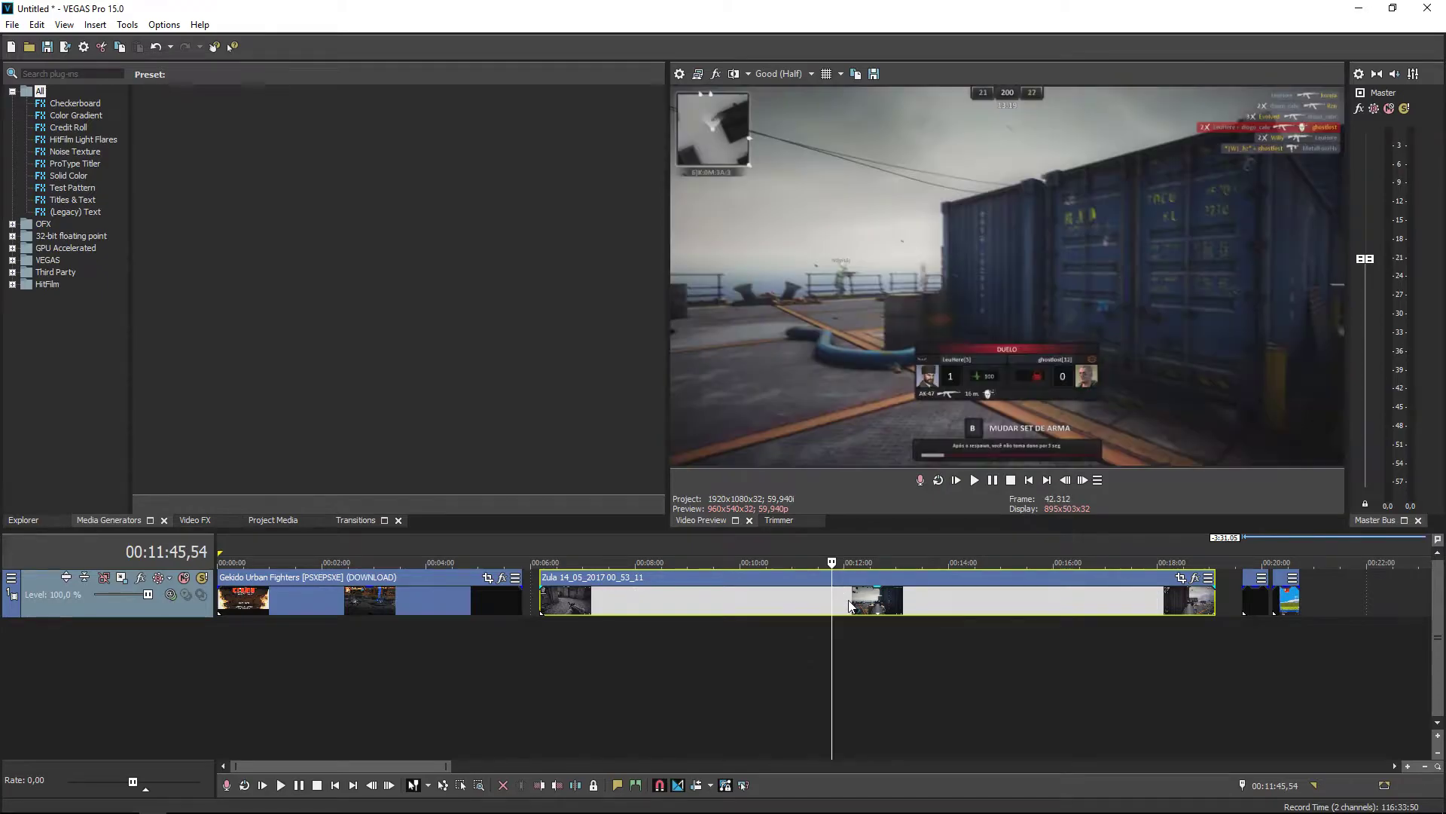
left_click(862, 597)
left_click(844, 595)
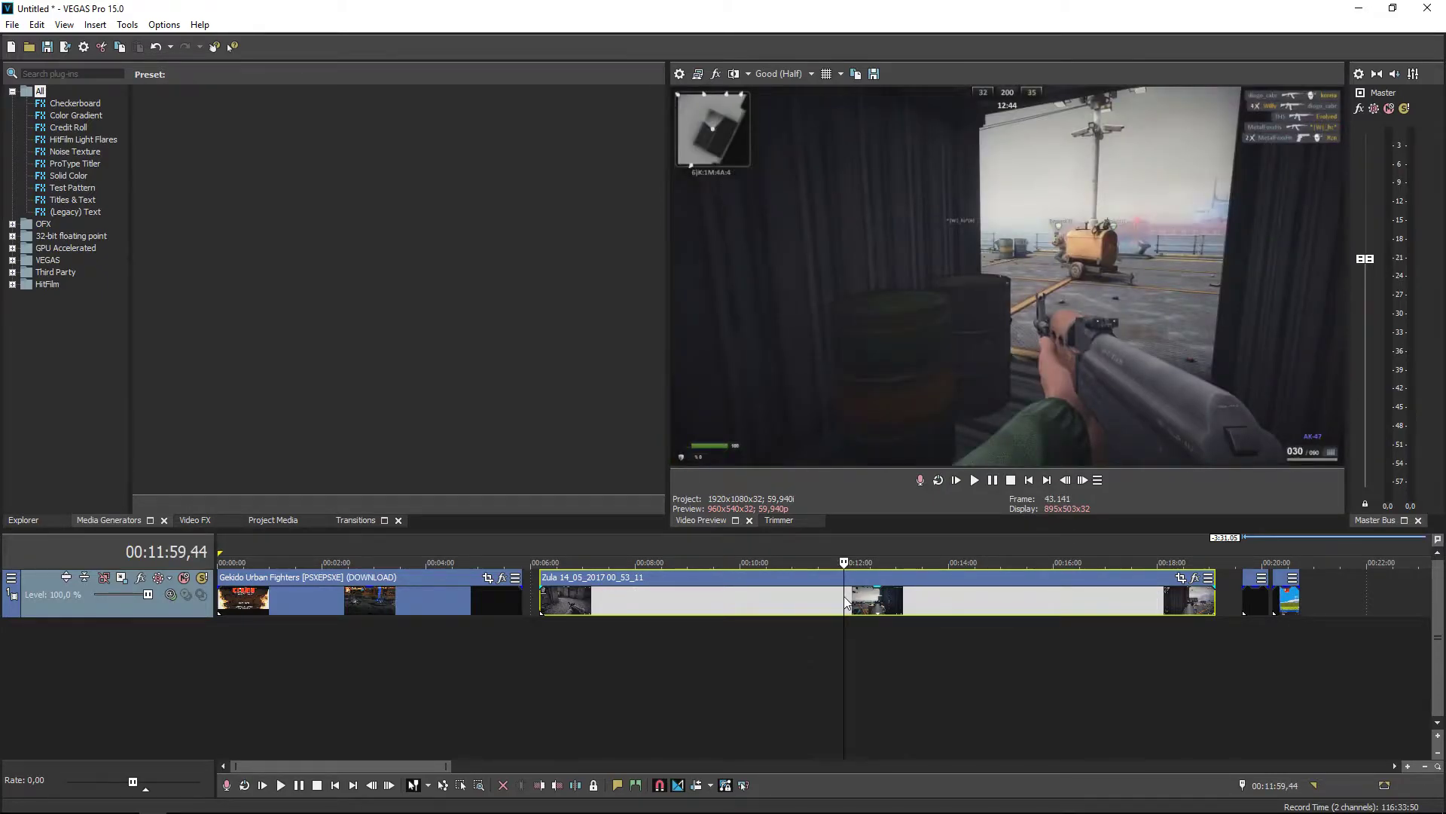
left_click(830, 595)
left_click(821, 594)
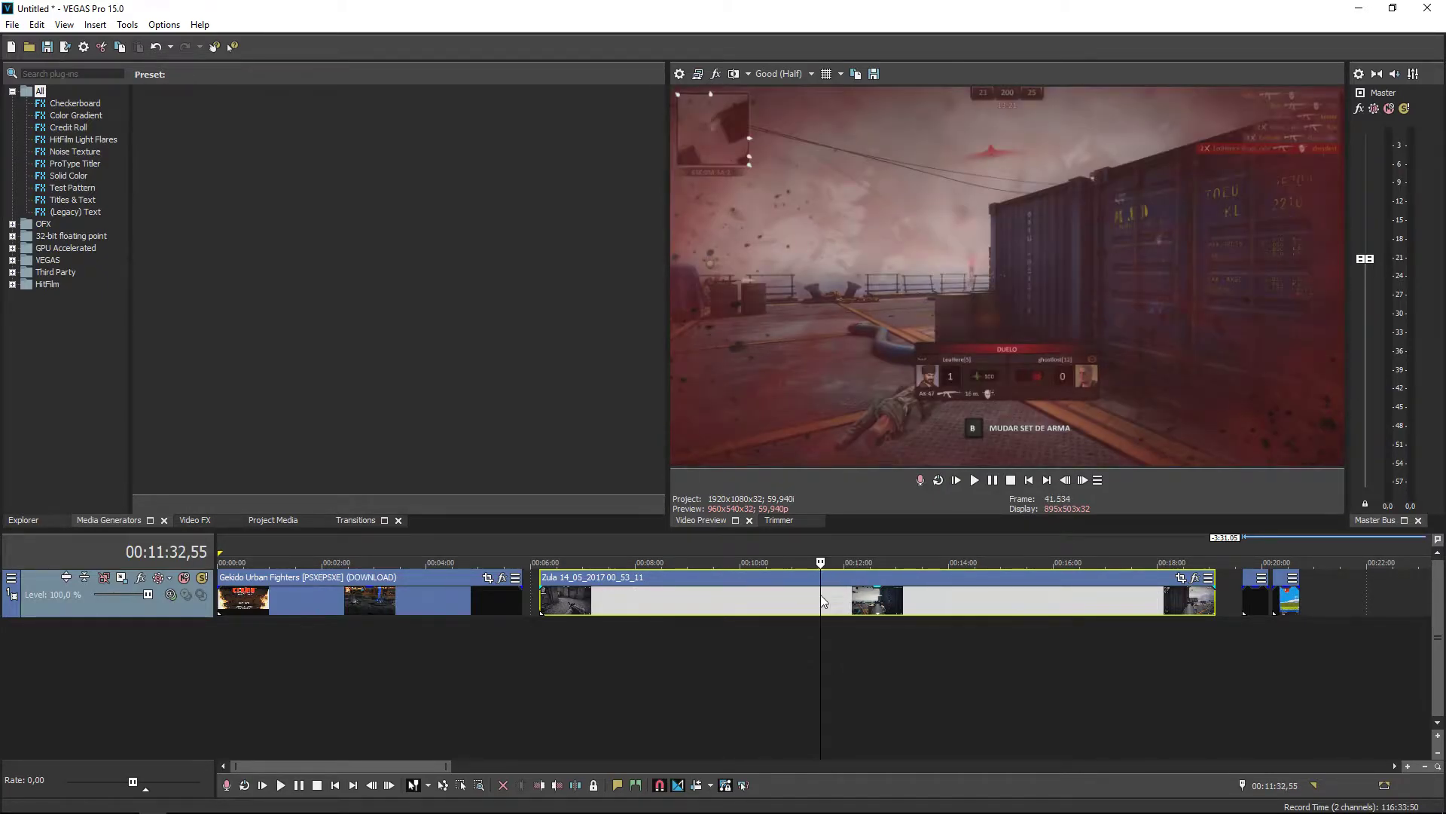
left_click(818, 595)
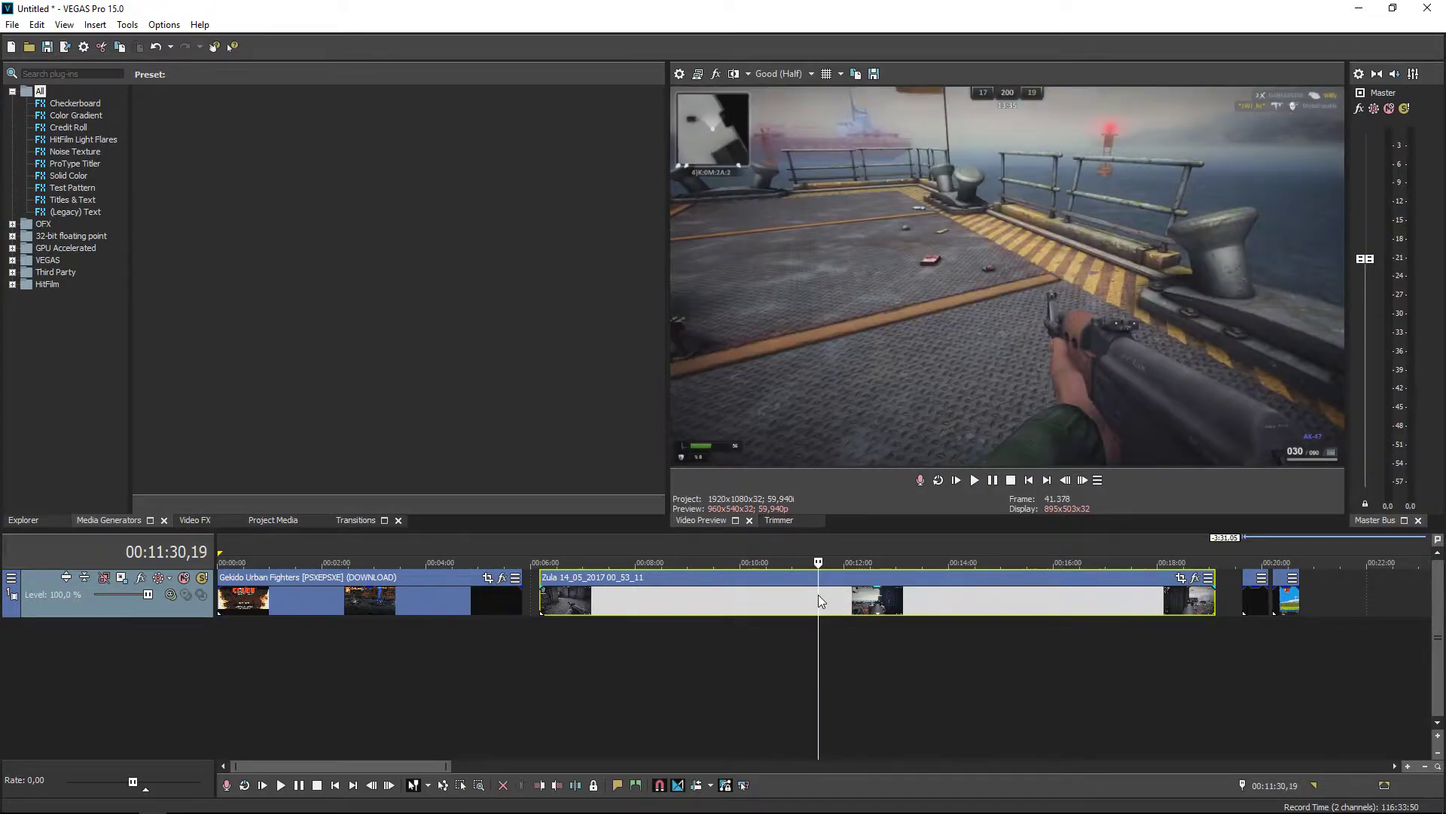
left_click(839, 595)
left_click(862, 595)
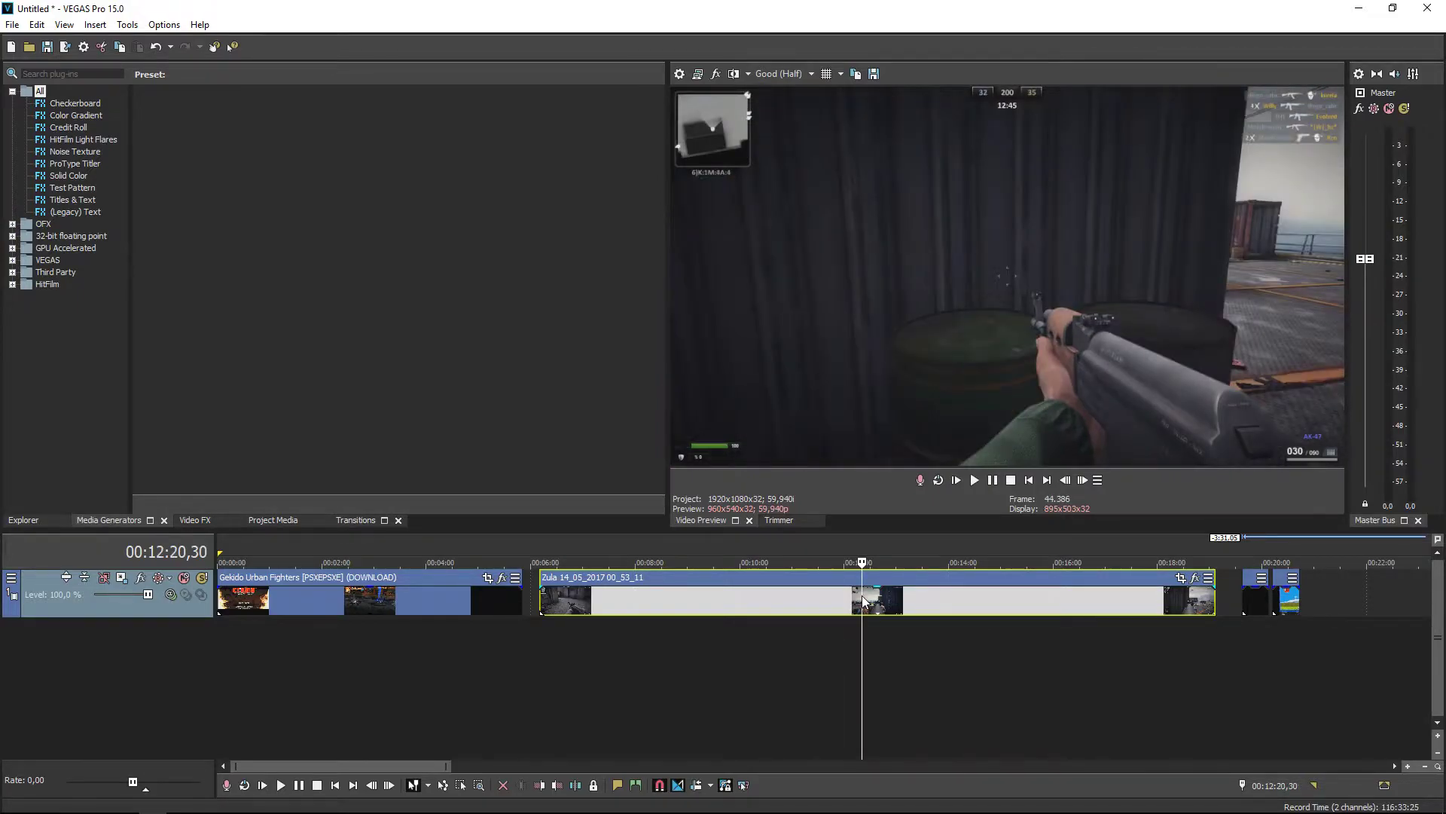
left_click(873, 595)
left_click(888, 595)
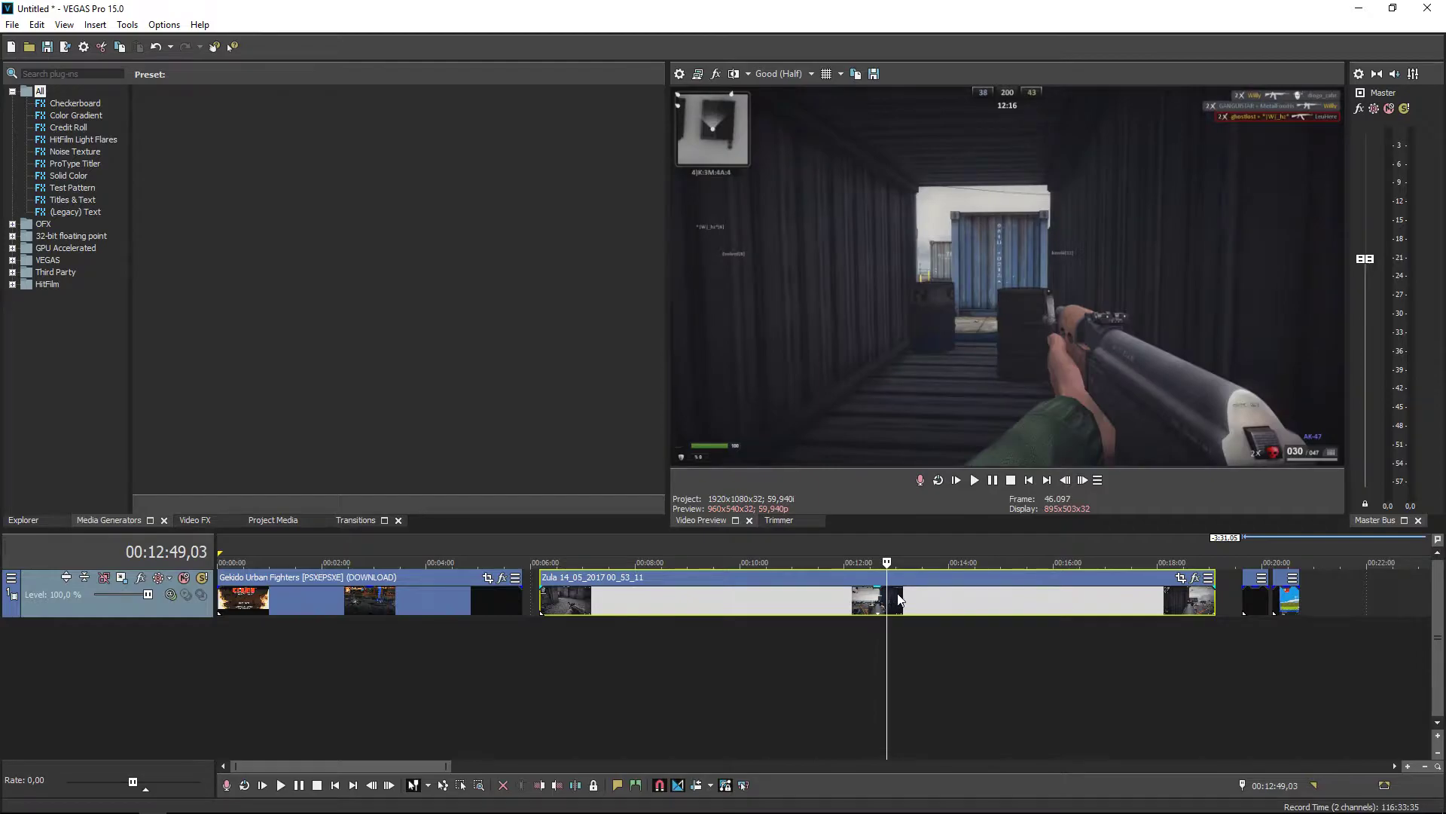
left_click(898, 595)
left_click(910, 592)
left_click(924, 592)
left_click(937, 595)
left_click(947, 595)
left_click(961, 595)
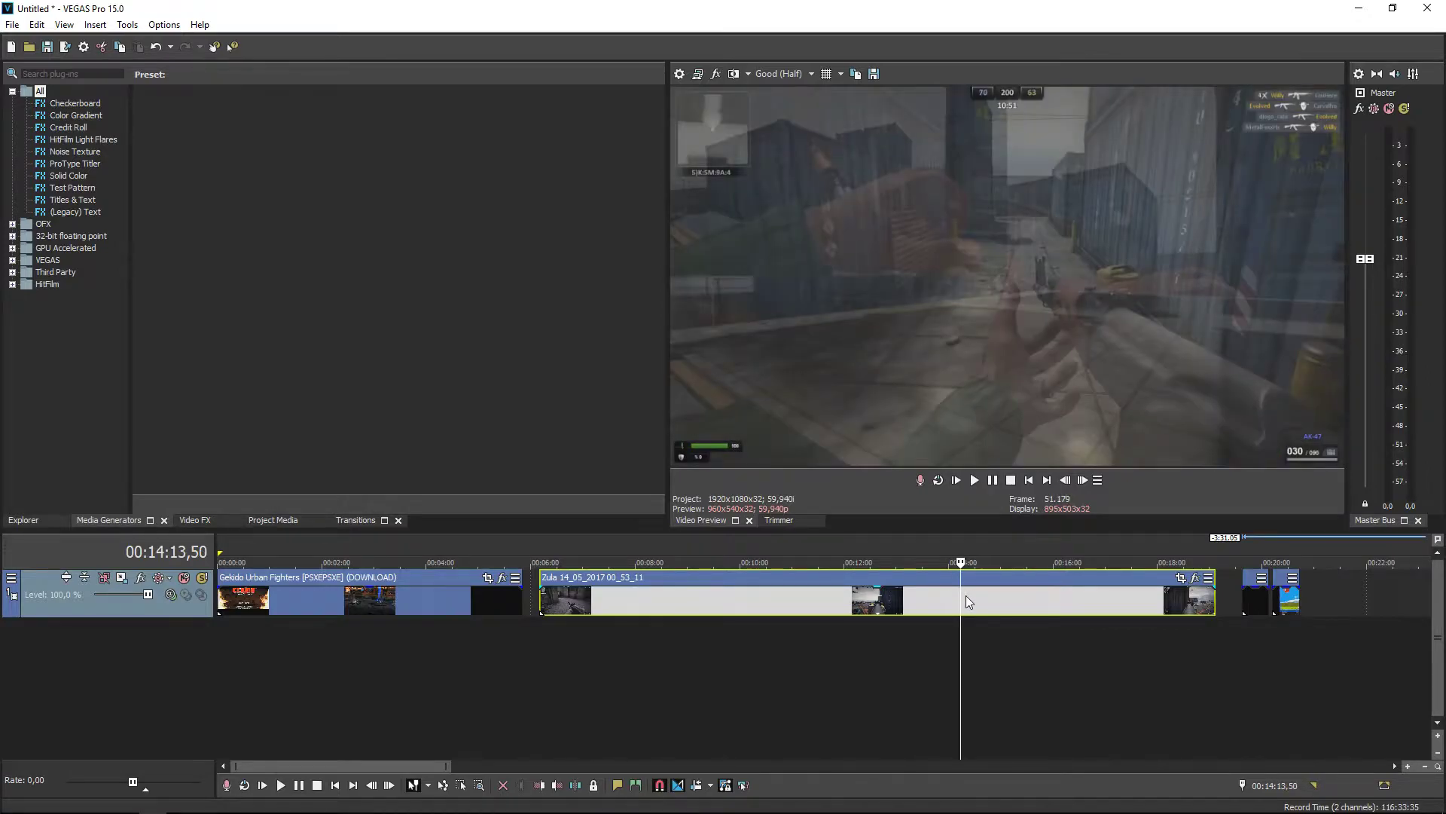
left_click(975, 595)
left_click(1002, 595)
left_click(1038, 595)
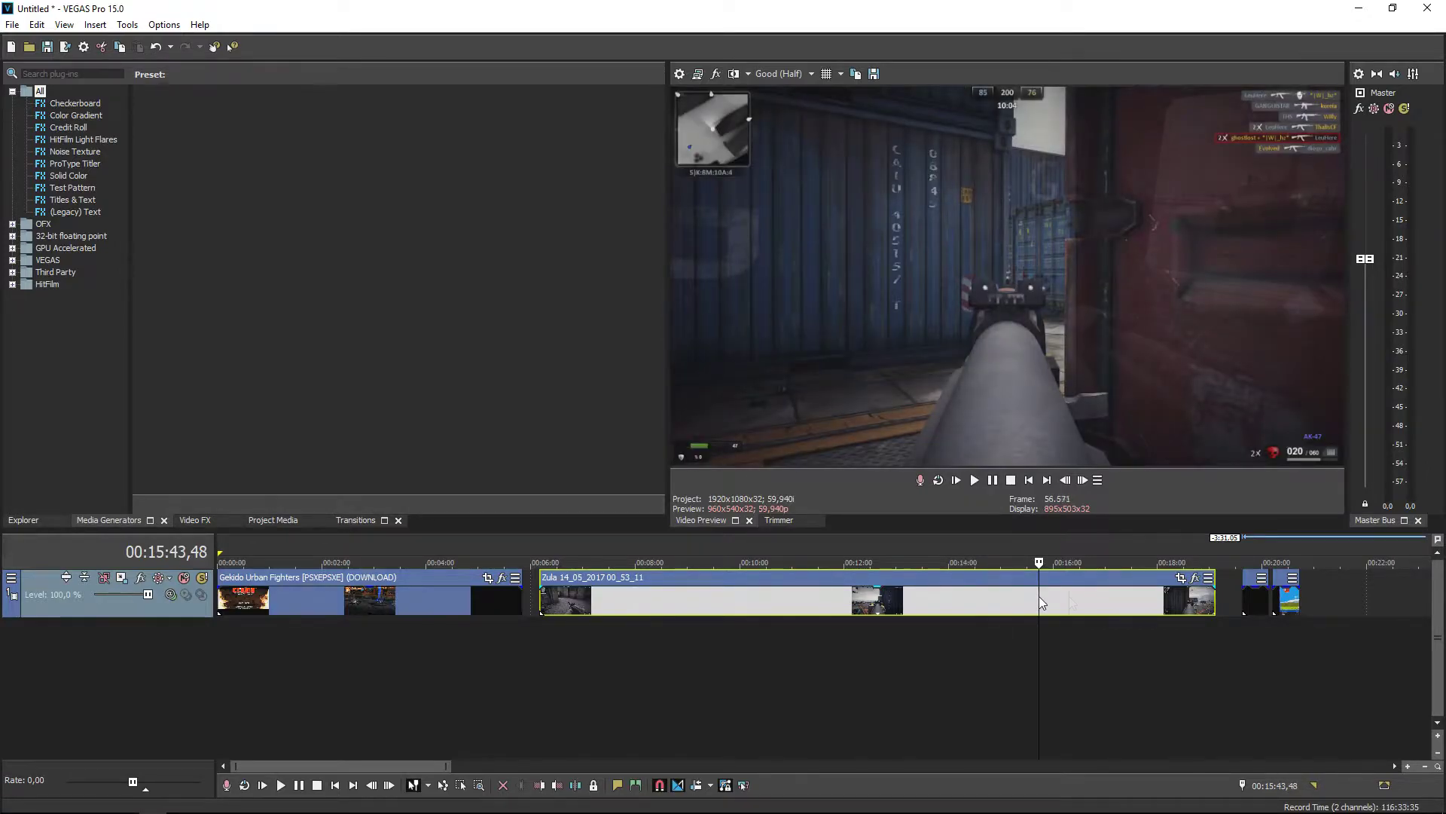
left_click(1069, 595)
left_click(1093, 596)
key("ctrl+a")
left_click(820, 595)
left_click(800, 594)
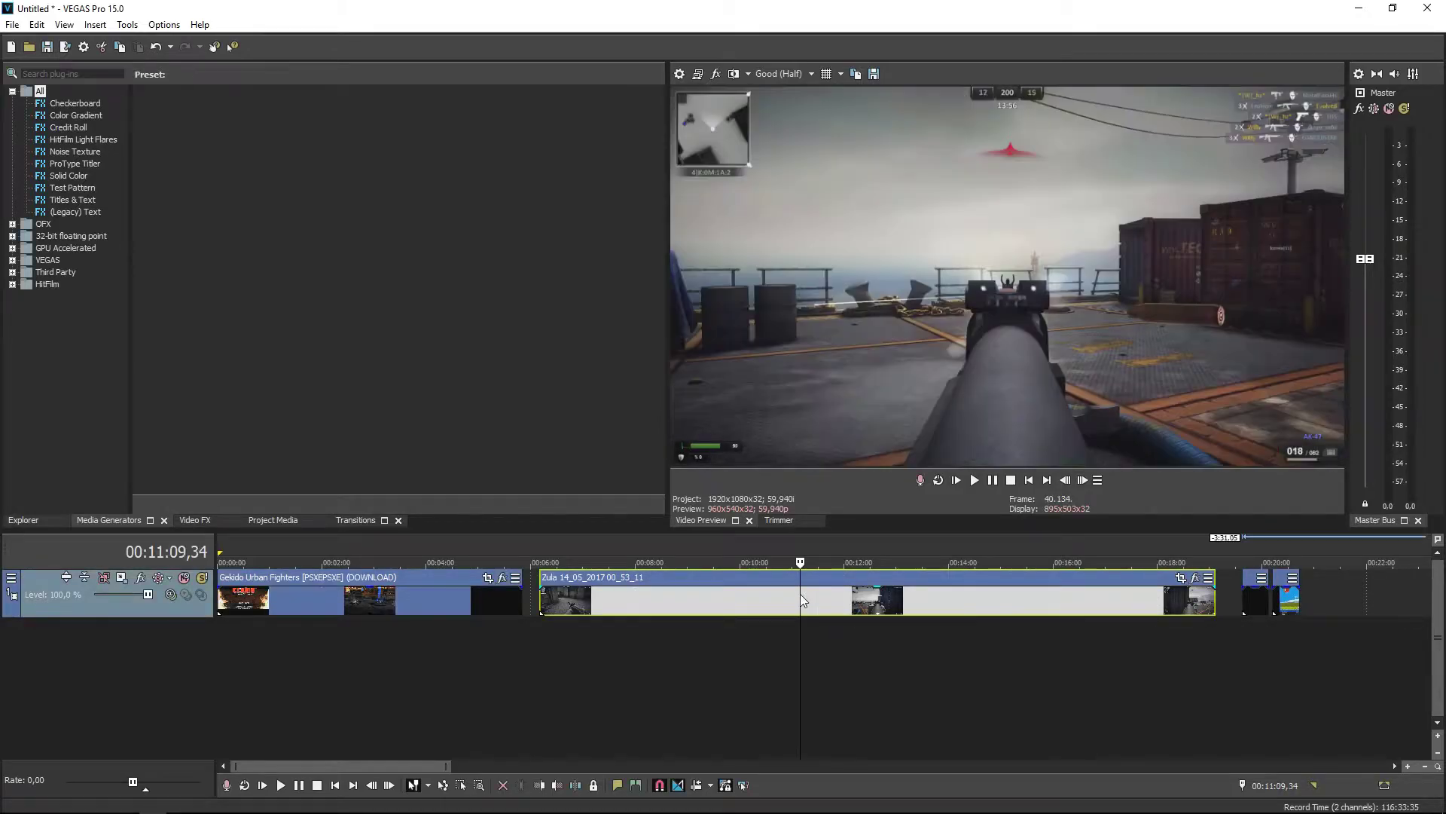
left_click(791, 593)
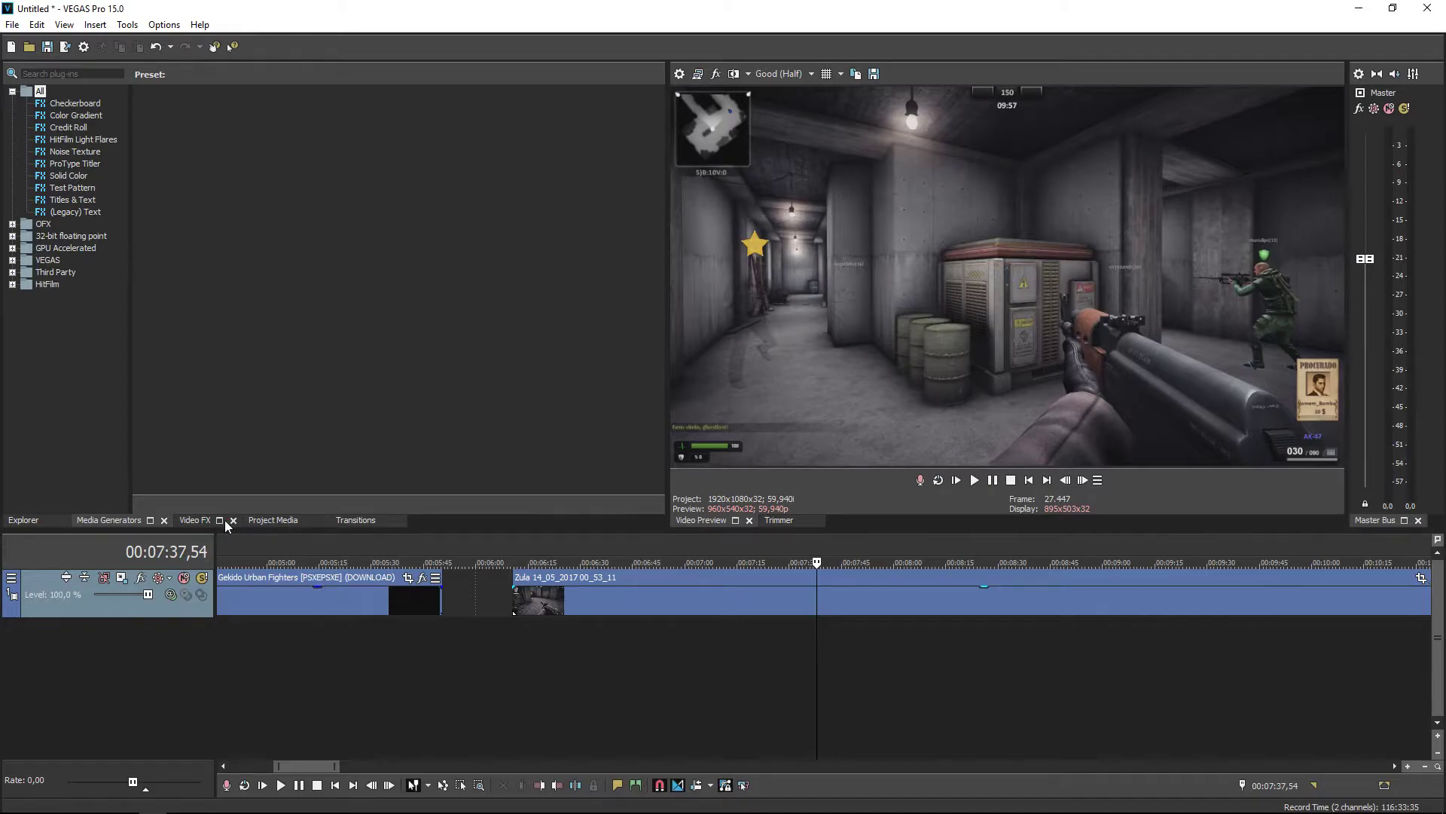
Step: Apply the Color Corrector video effect to the Zula clip
left_click(189, 525)
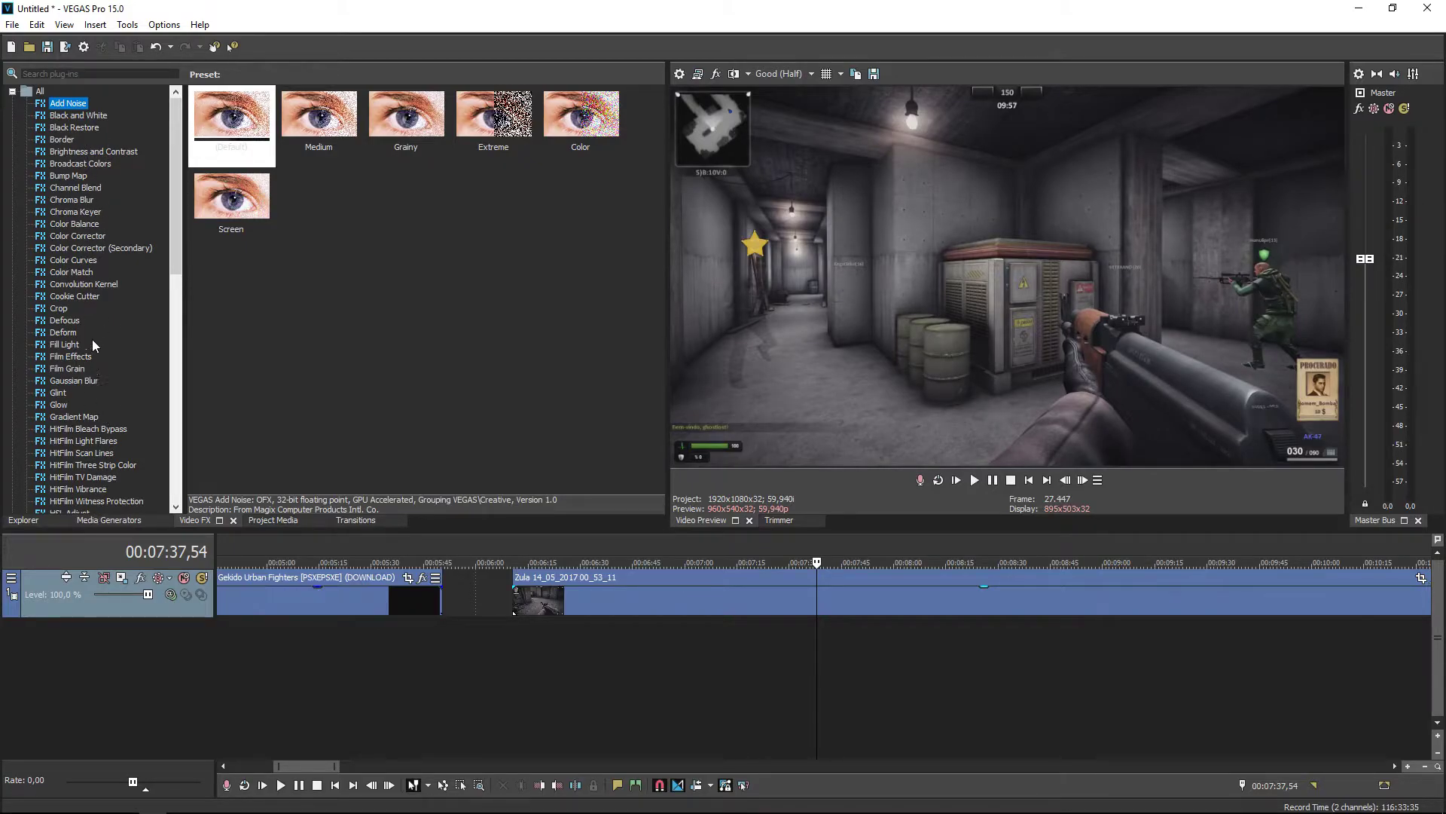
left_click(79, 236)
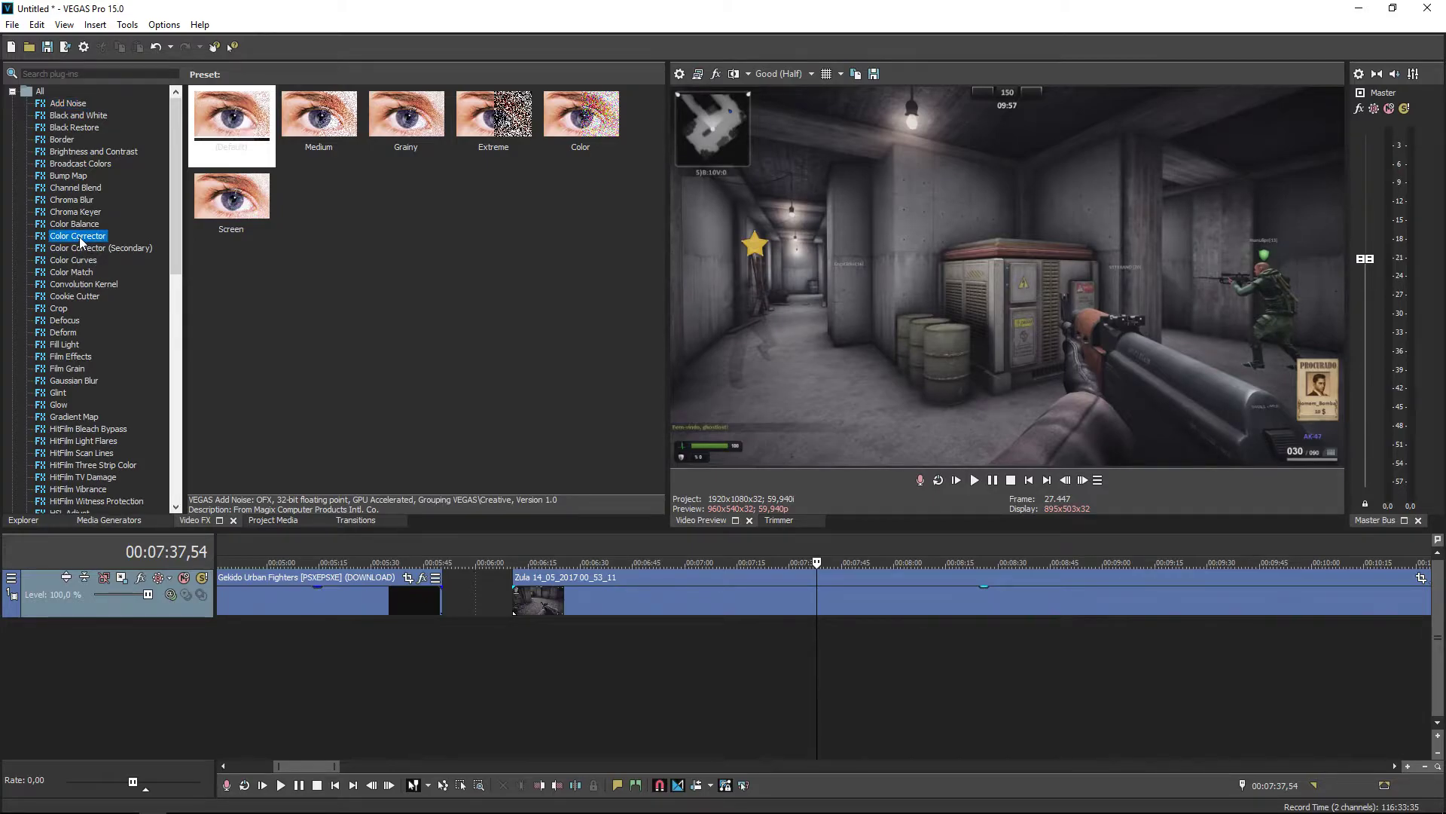
left_click_drag(81, 240, 204, 276)
left_click_drag(337, 472, 388, 512)
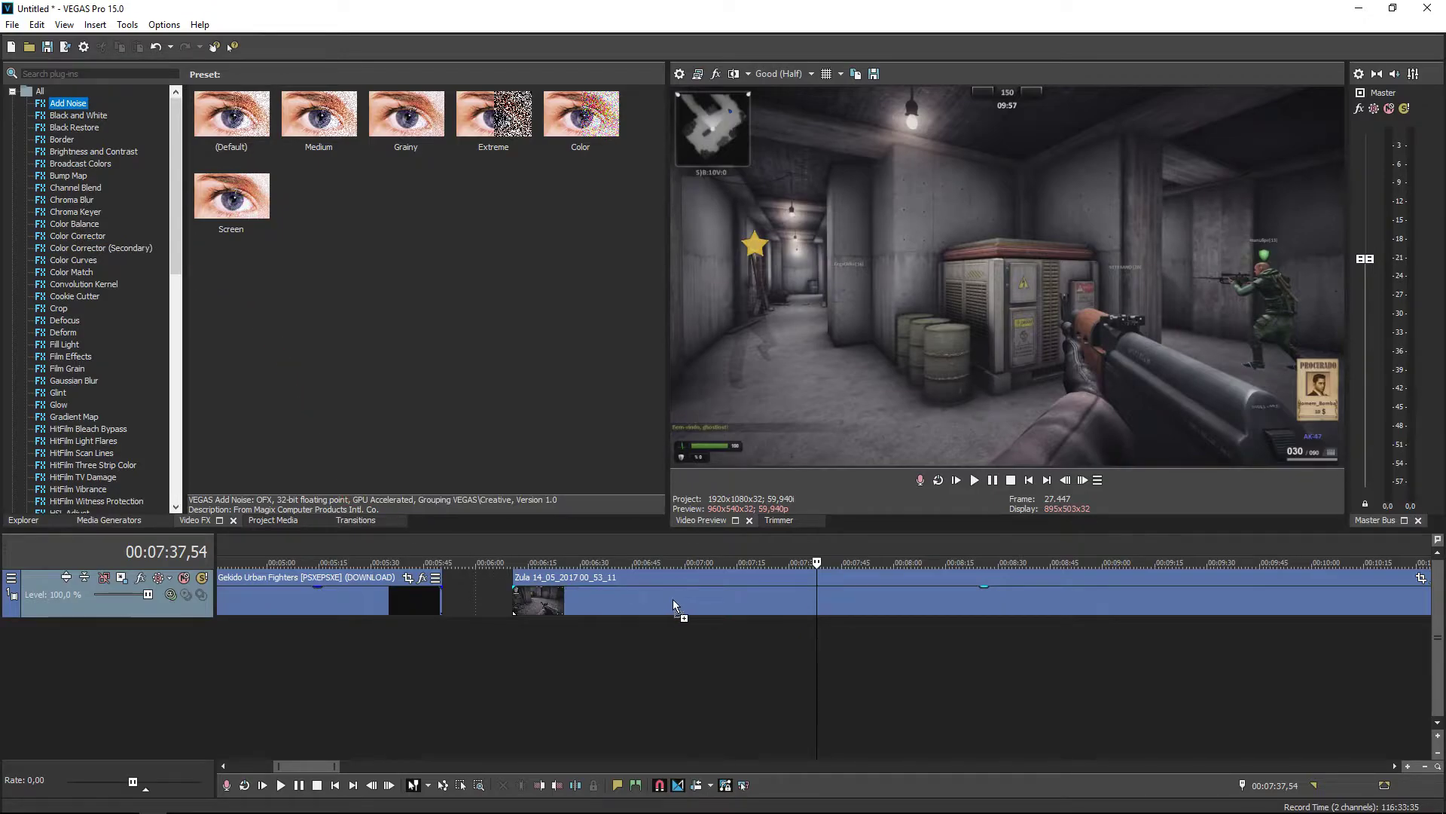
left_click_drag(739, 596, 744, 595)
left_click_drag(739, 596, 735, 595)
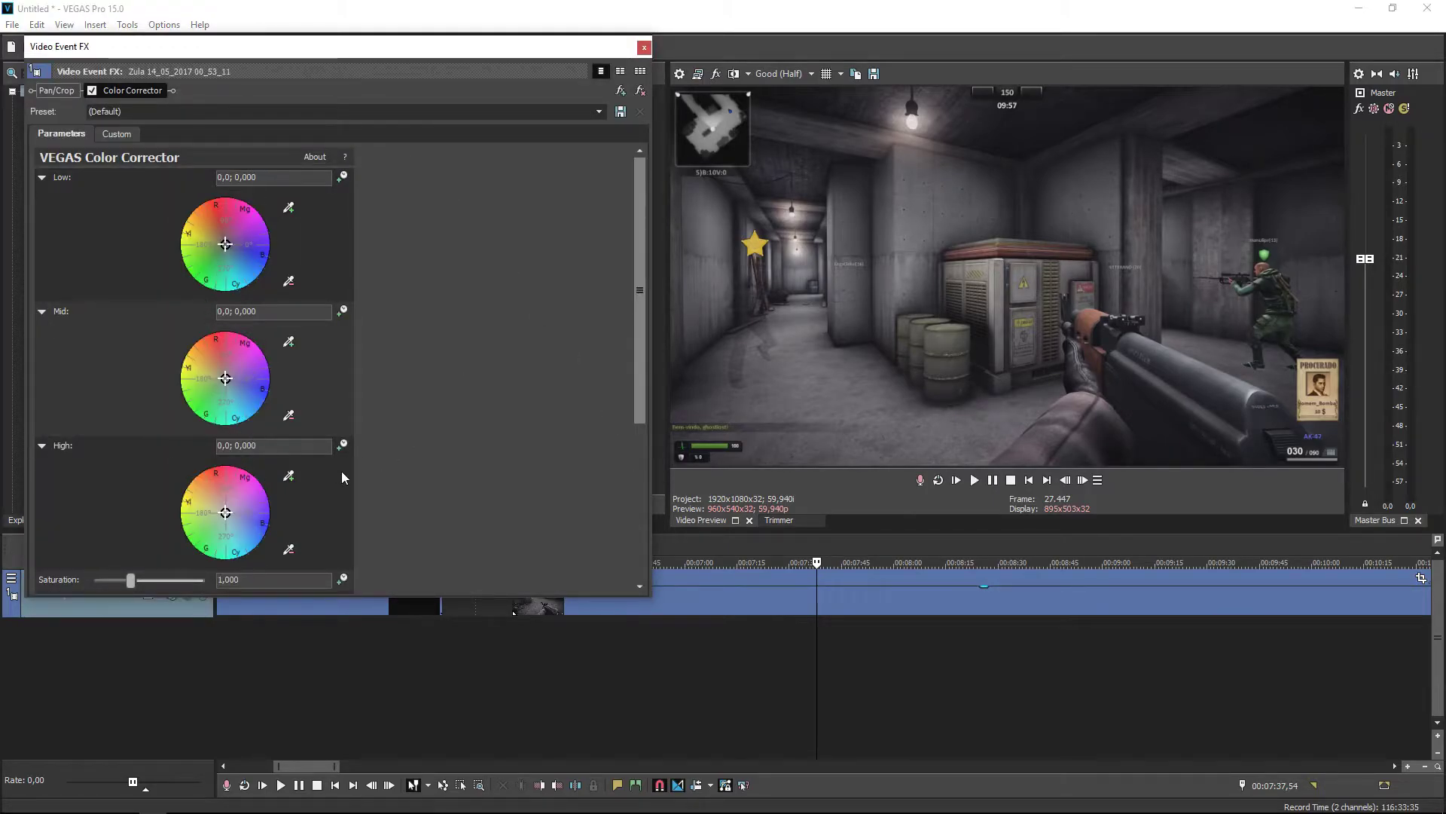
Step: Shift the Color Corrector wheels to 246,84; 0,9323 for Low, 308,0; 0,8662 for Mid and 134,42; 0,3334 for High
left_click_drag(639, 178, 637, 332)
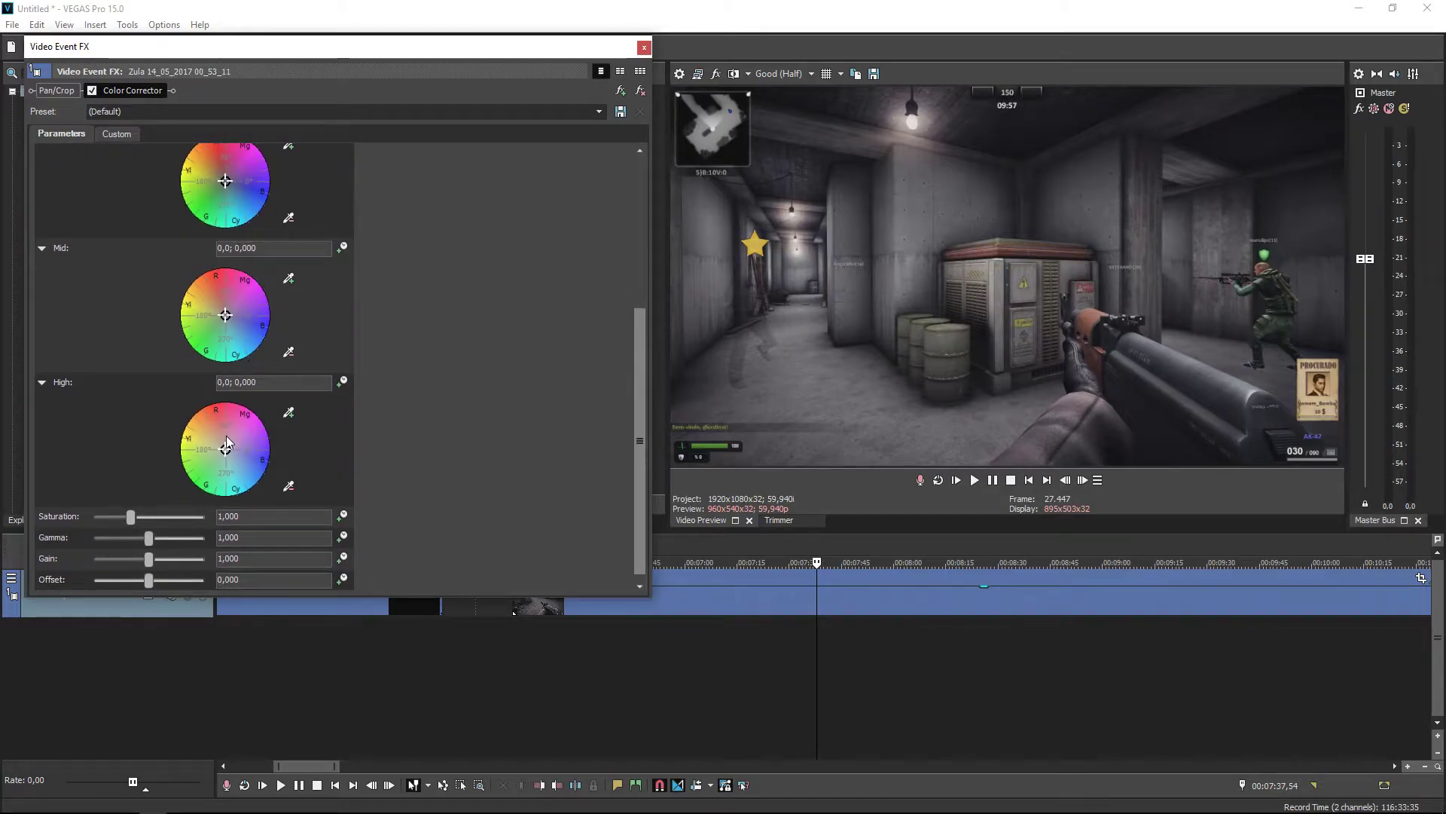
left_click_drag(637, 383, 636, 337)
left_click_drag(224, 197, 208, 242)
left_click_drag(225, 336, 249, 369)
left_click_drag(226, 470, 214, 460)
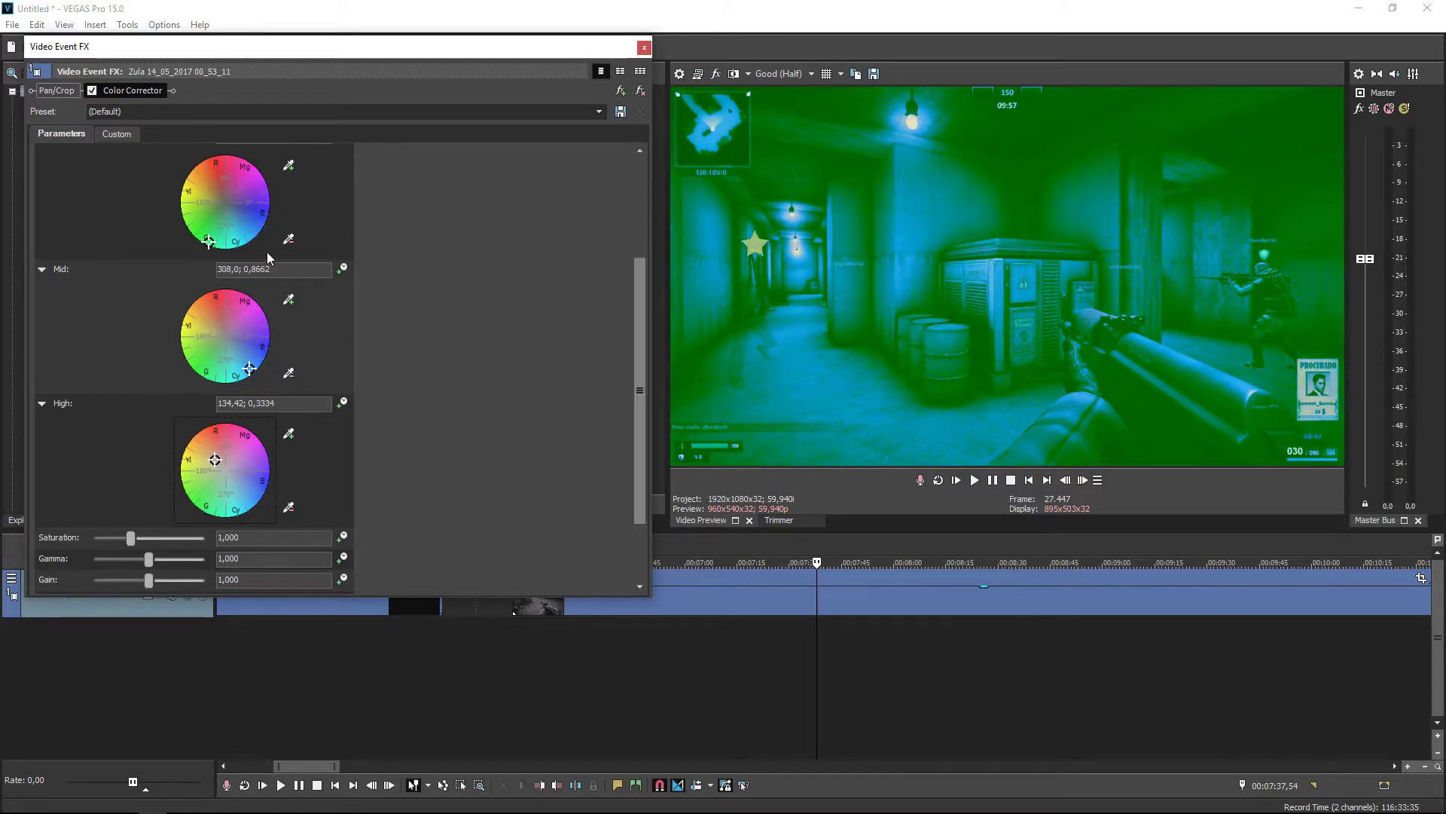
Step: Reset the Color Corrector's Low, Mid and High colour wheels to 0
scroll(288, 260, "up", 1)
left_click(165, 176)
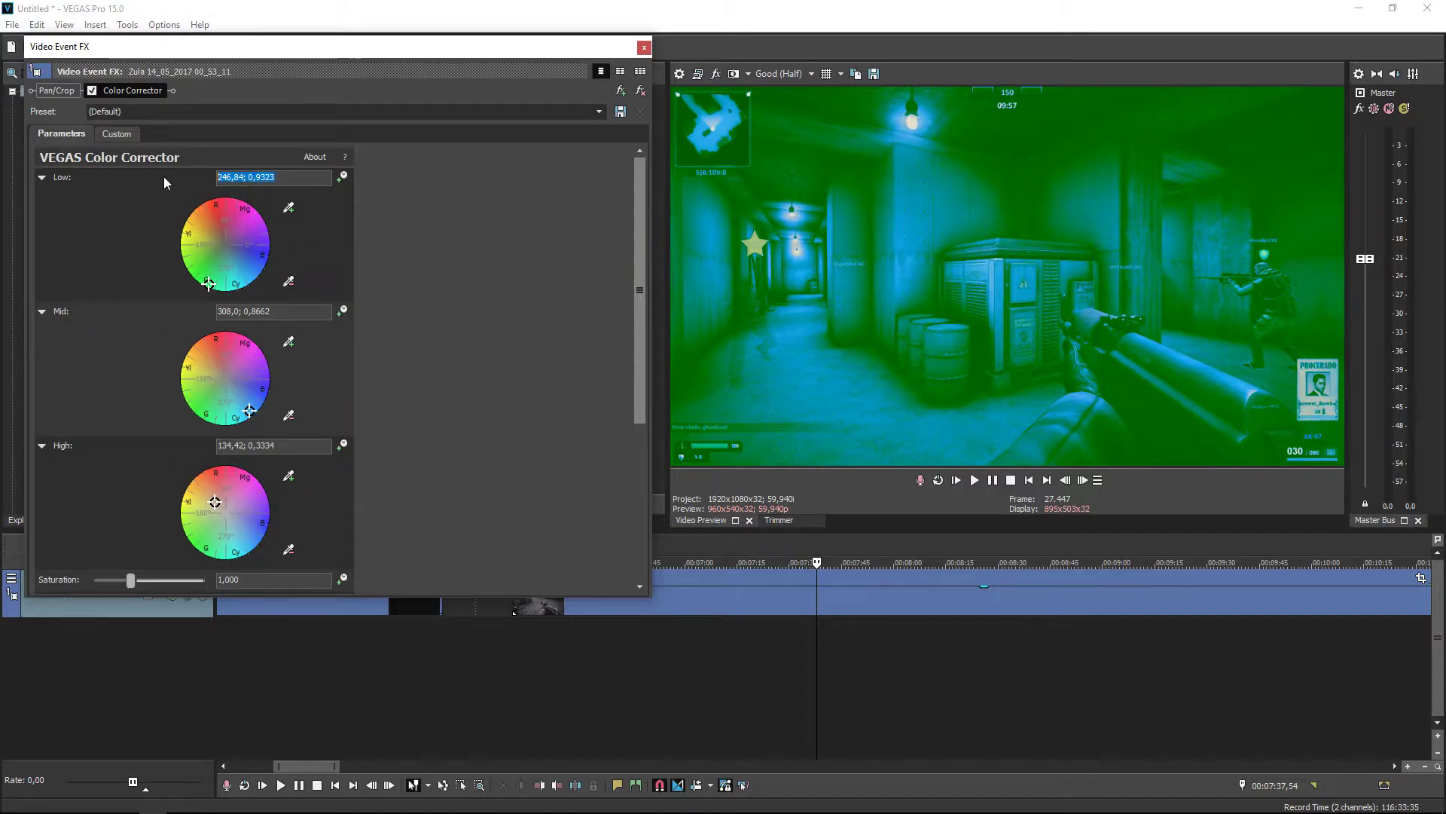
type("0")
key("Tab")
type("0")
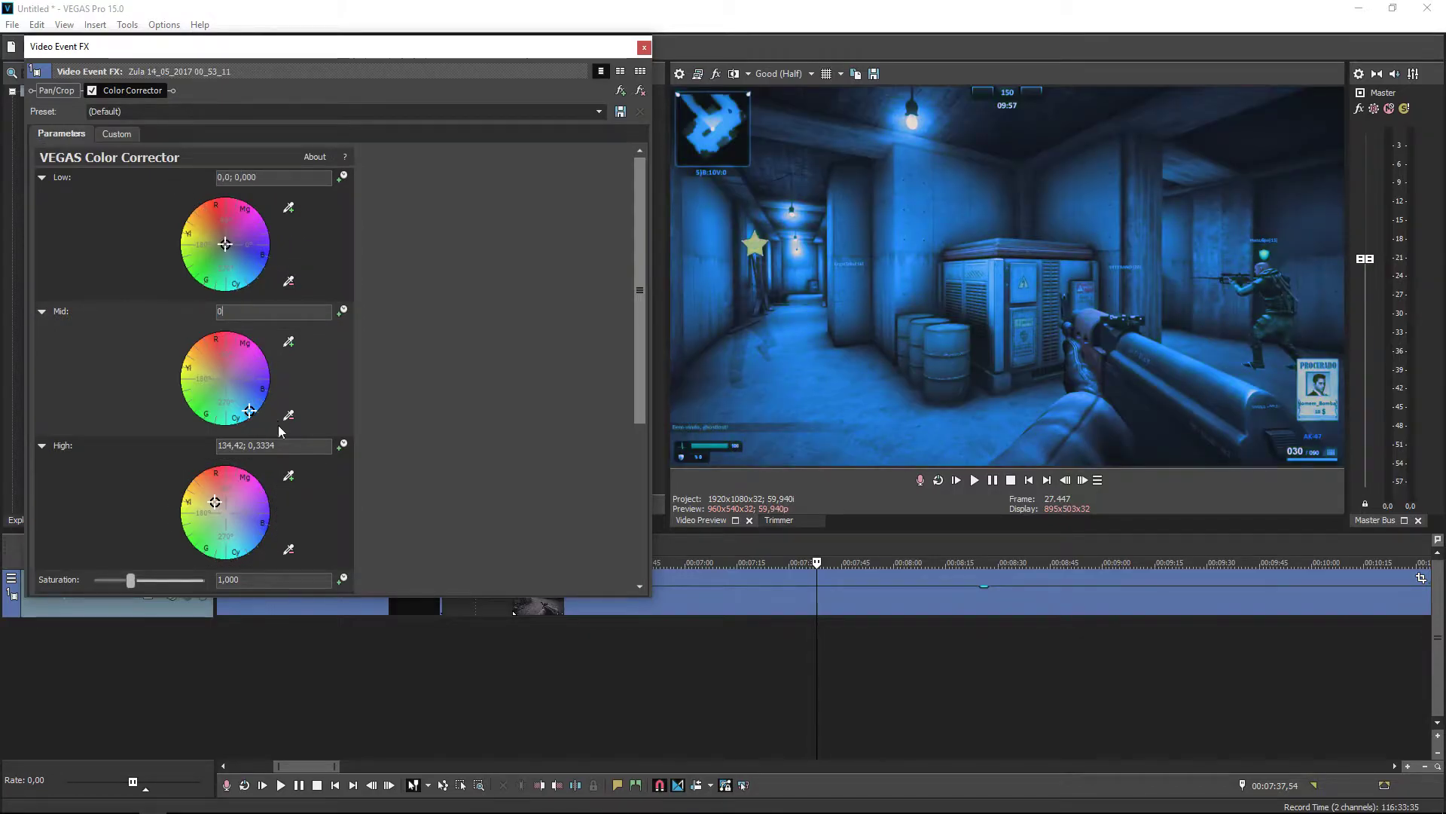
key("Tab")
type("0")
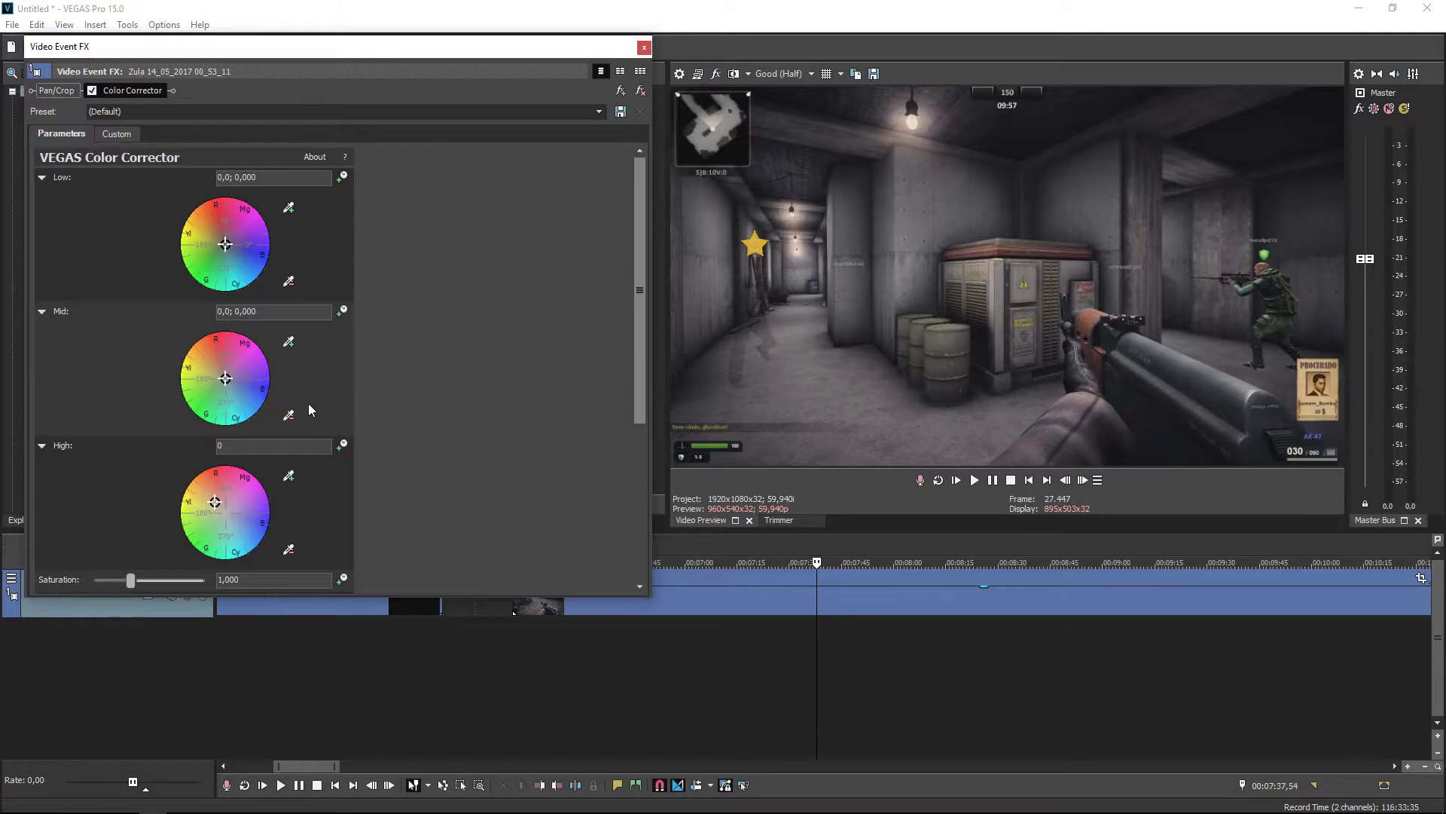
key("Tab")
Step: Set the Color Corrector's saturation to 1,388, gamma to 1,020, gain to 1,116 and offset to -19,007
scroll(271, 447, "down", 1)
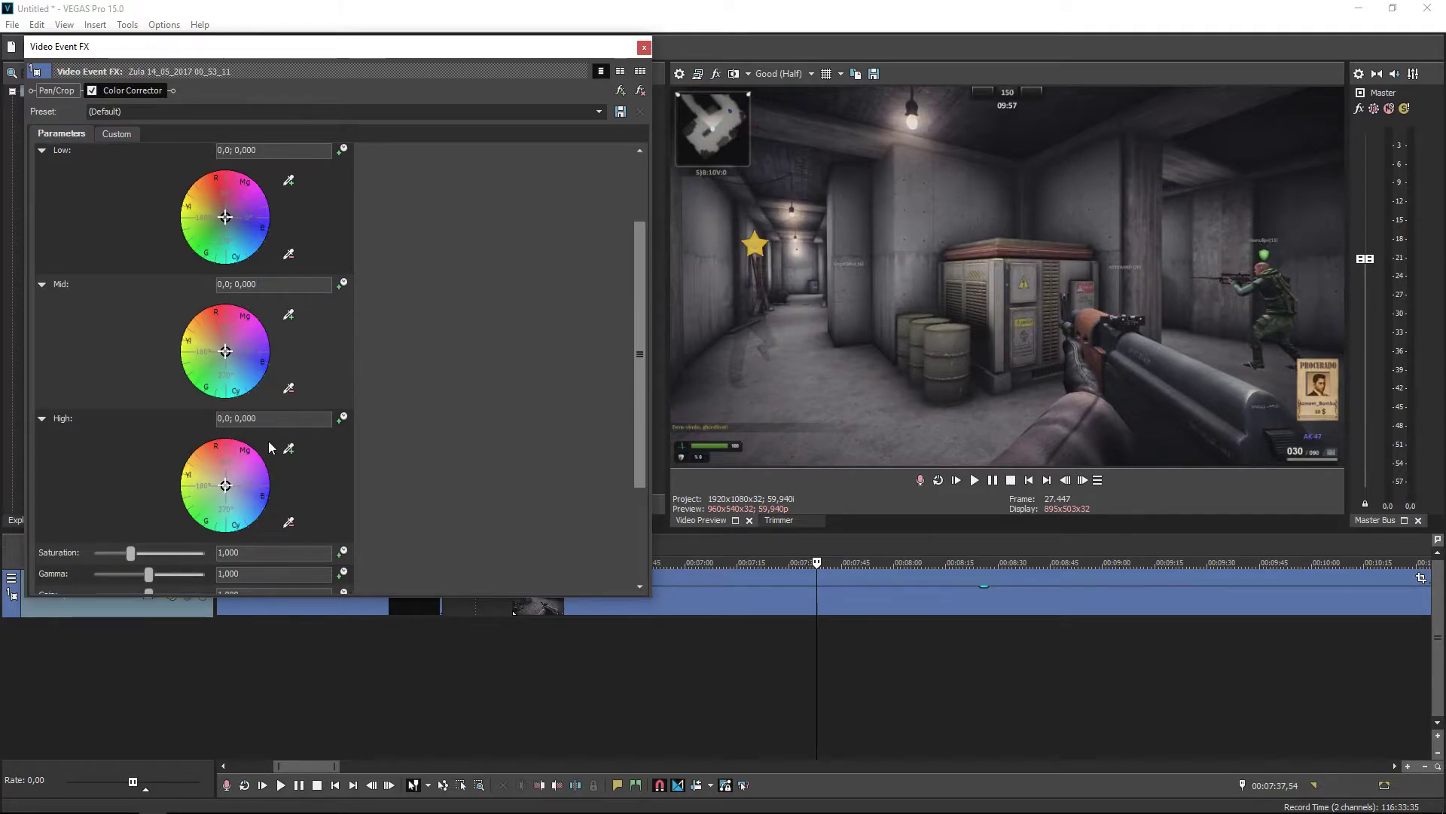
left_click(639, 517)
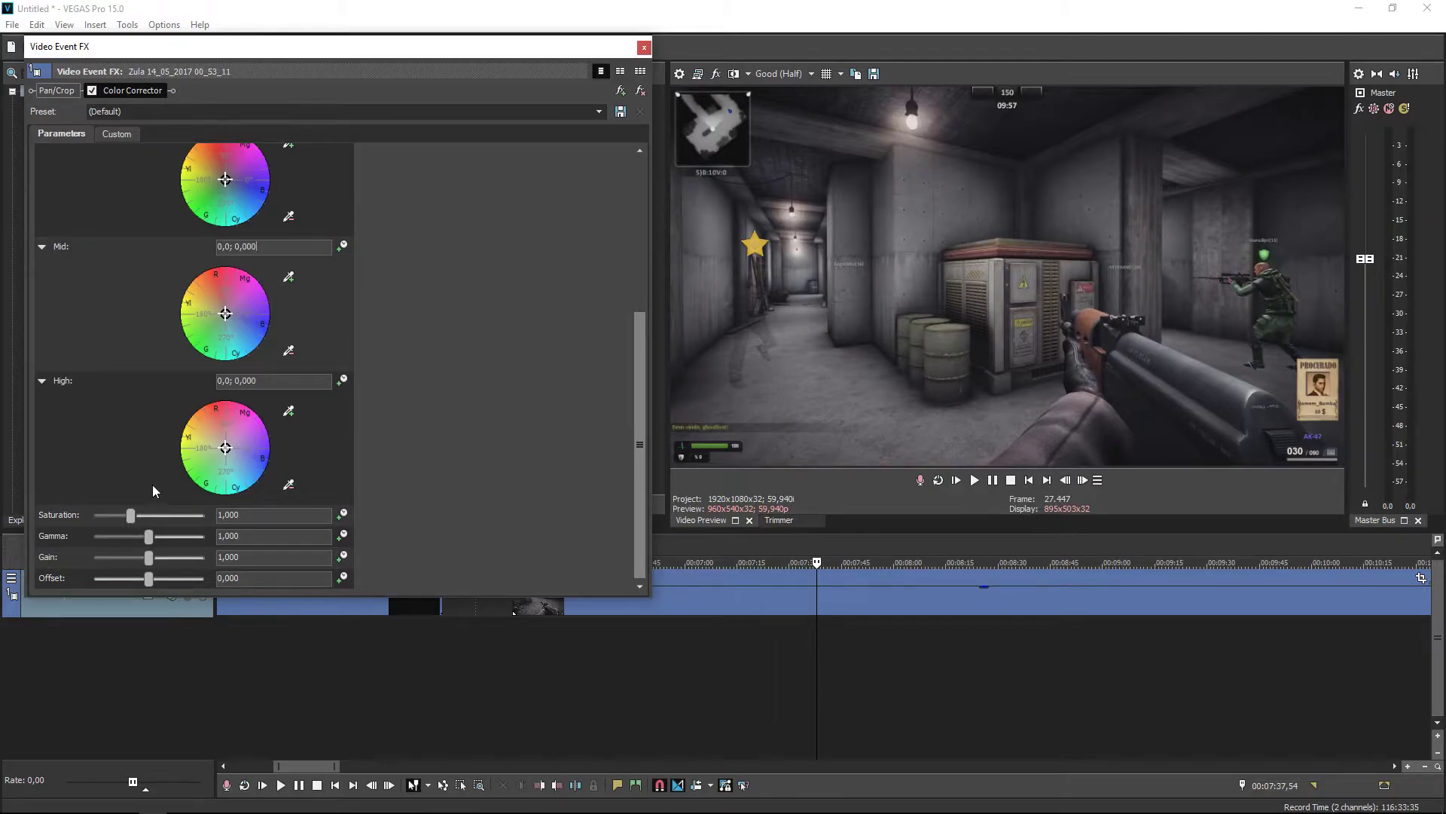
mouse_move(130, 513)
left_mouse_down()
mouse_move(175, 518)
mouse_move(128, 519)
left_mouse_up()
left_click_drag(129, 519, 145, 519)
mouse_move(143, 517)
left_mouse_down()
mouse_move(119, 520)
mouse_move(161, 520)
mouse_move(144, 520)
left_mouse_up()
left_click_drag(147, 533, 146, 583)
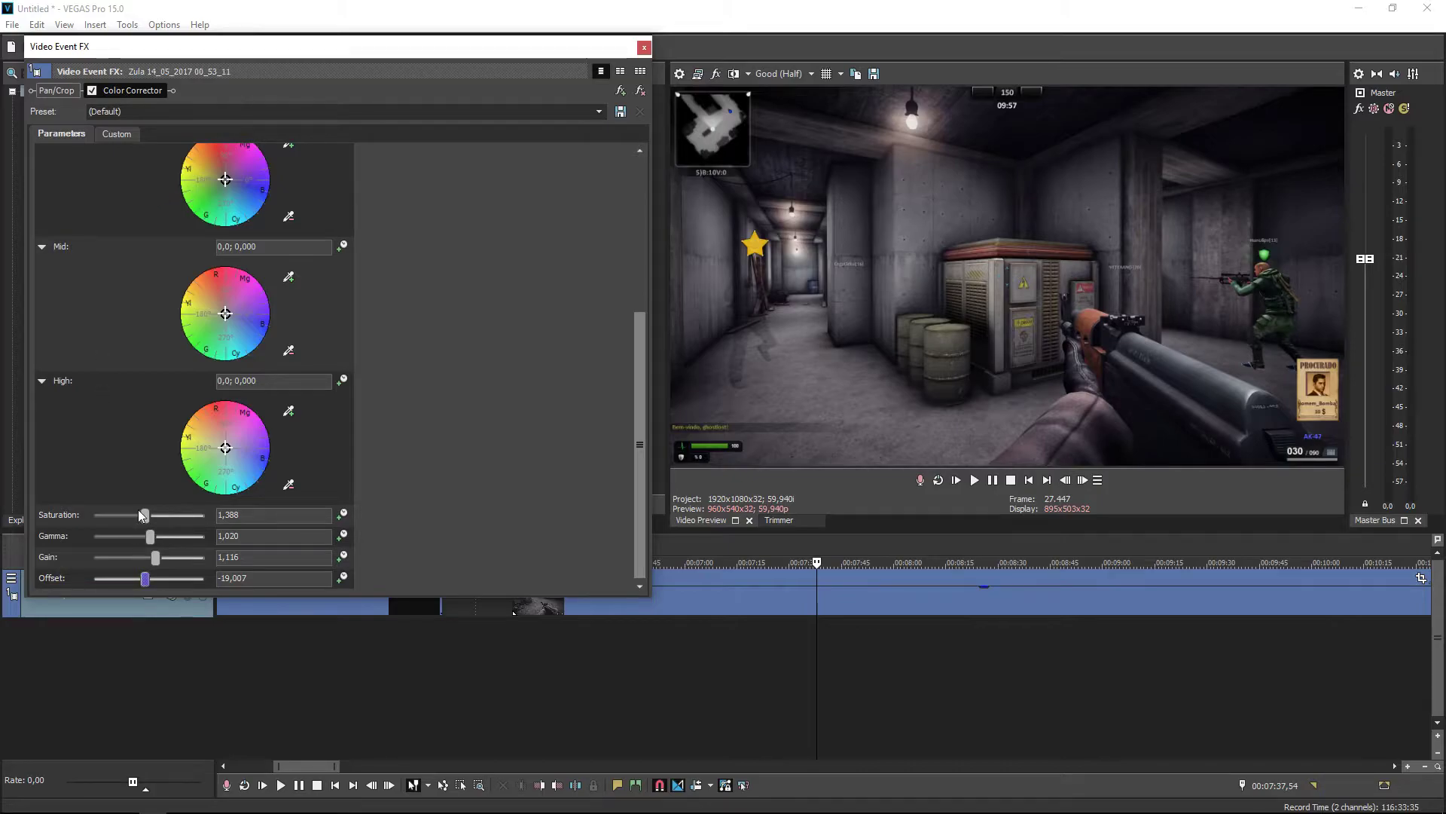
Step: Load the saved Zula preset in the Color Corrector
left_click_drag(145, 520, 143, 523)
left_click(599, 112)
left_click(98, 203)
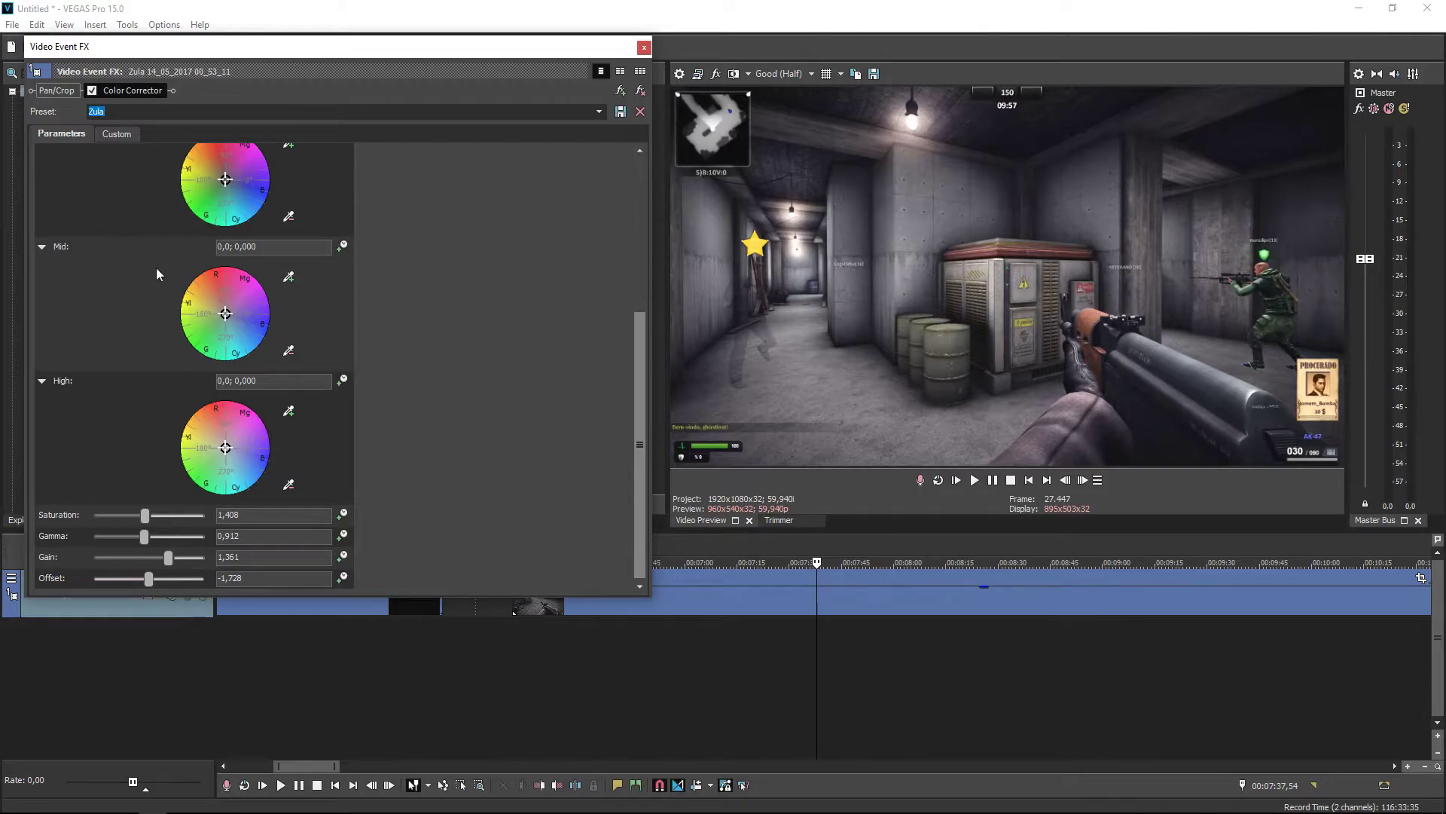
Step: Compare the Zula clip's picture with the Color Corrector bypassed and enabled, and close the effect window
left_click(92, 92)
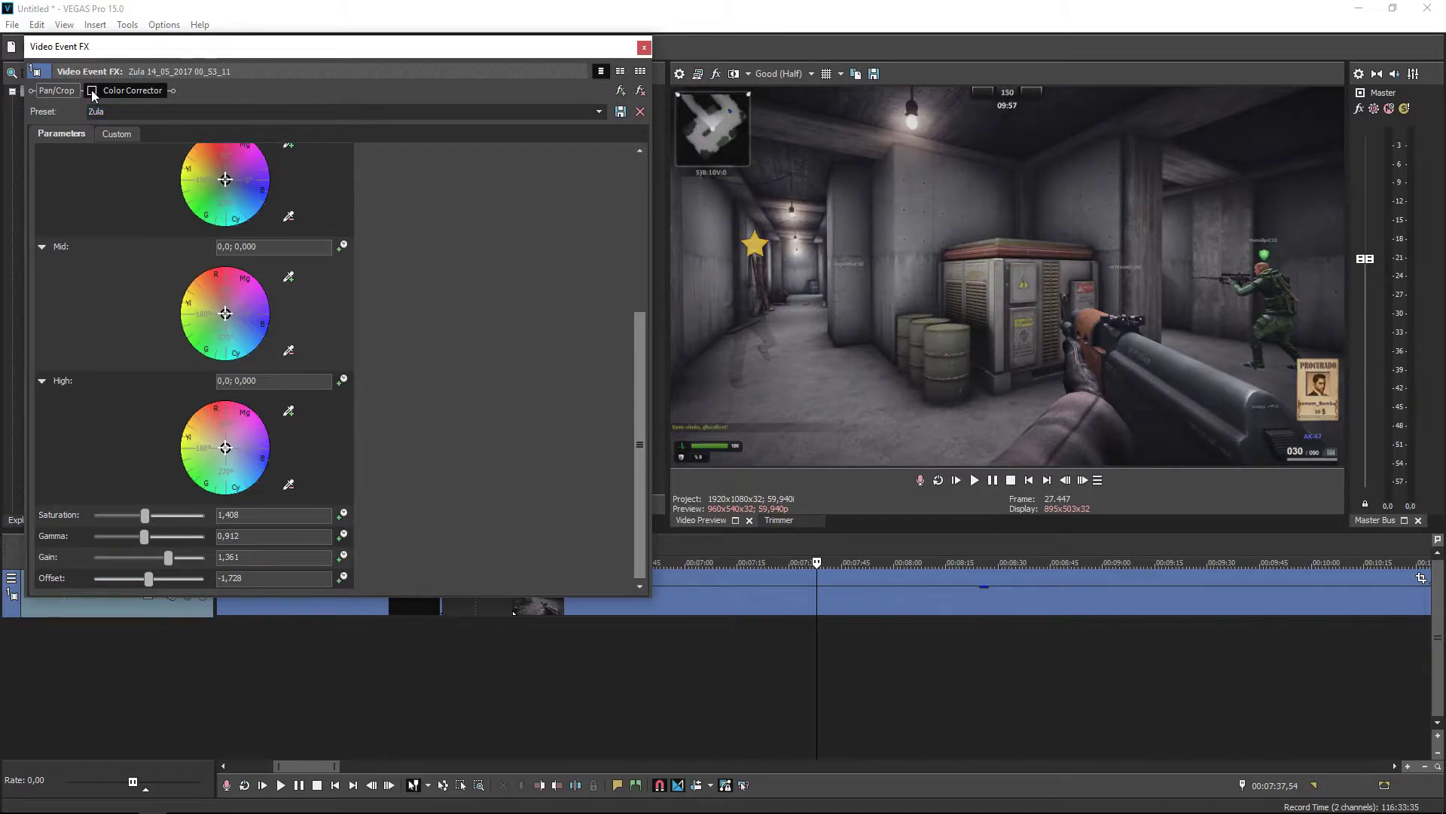
left_click(92, 91)
left_click(92, 91)
left_click(92, 91)
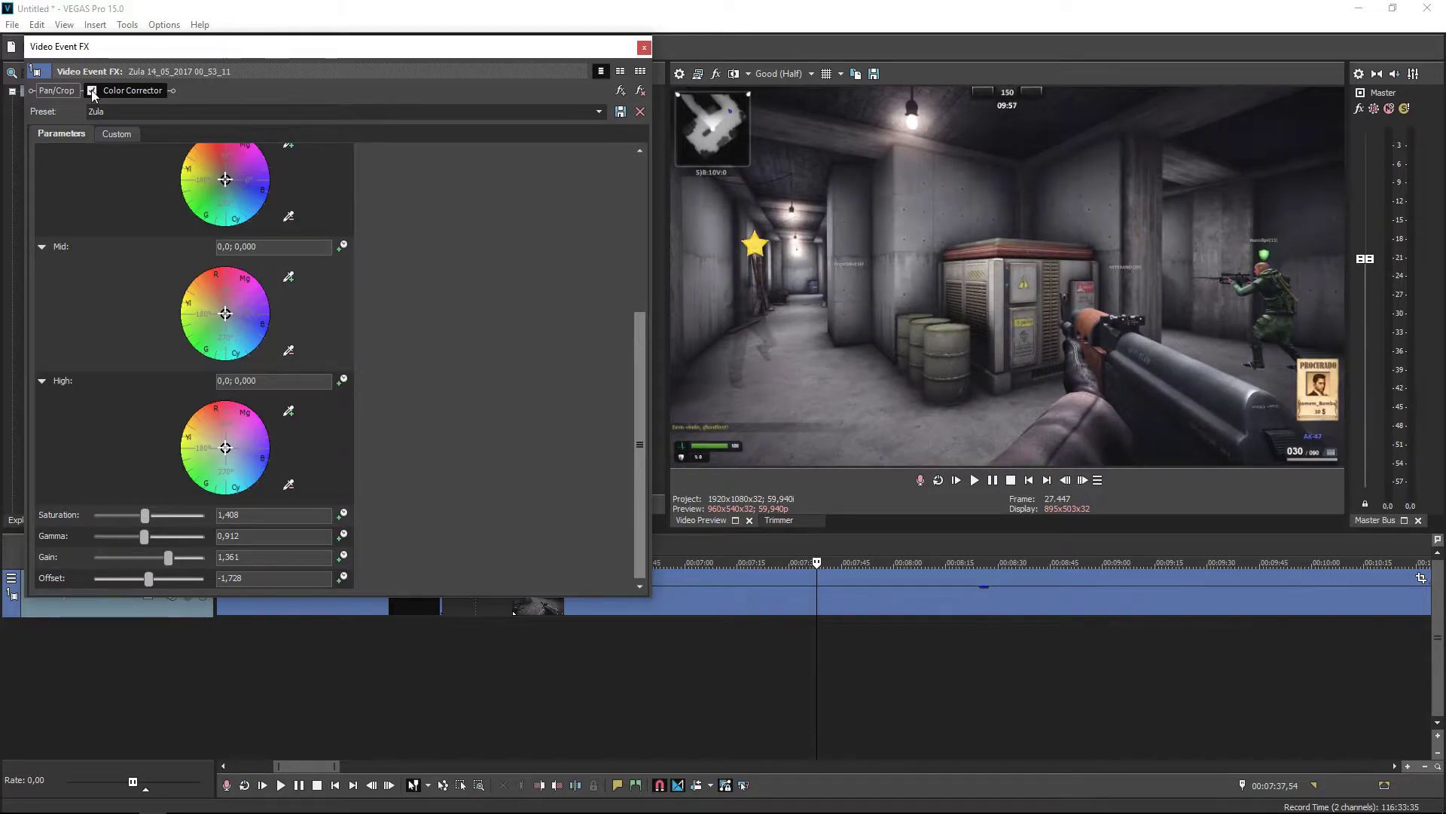
left_click(92, 91)
left_click(92, 91)
left_click(644, 48)
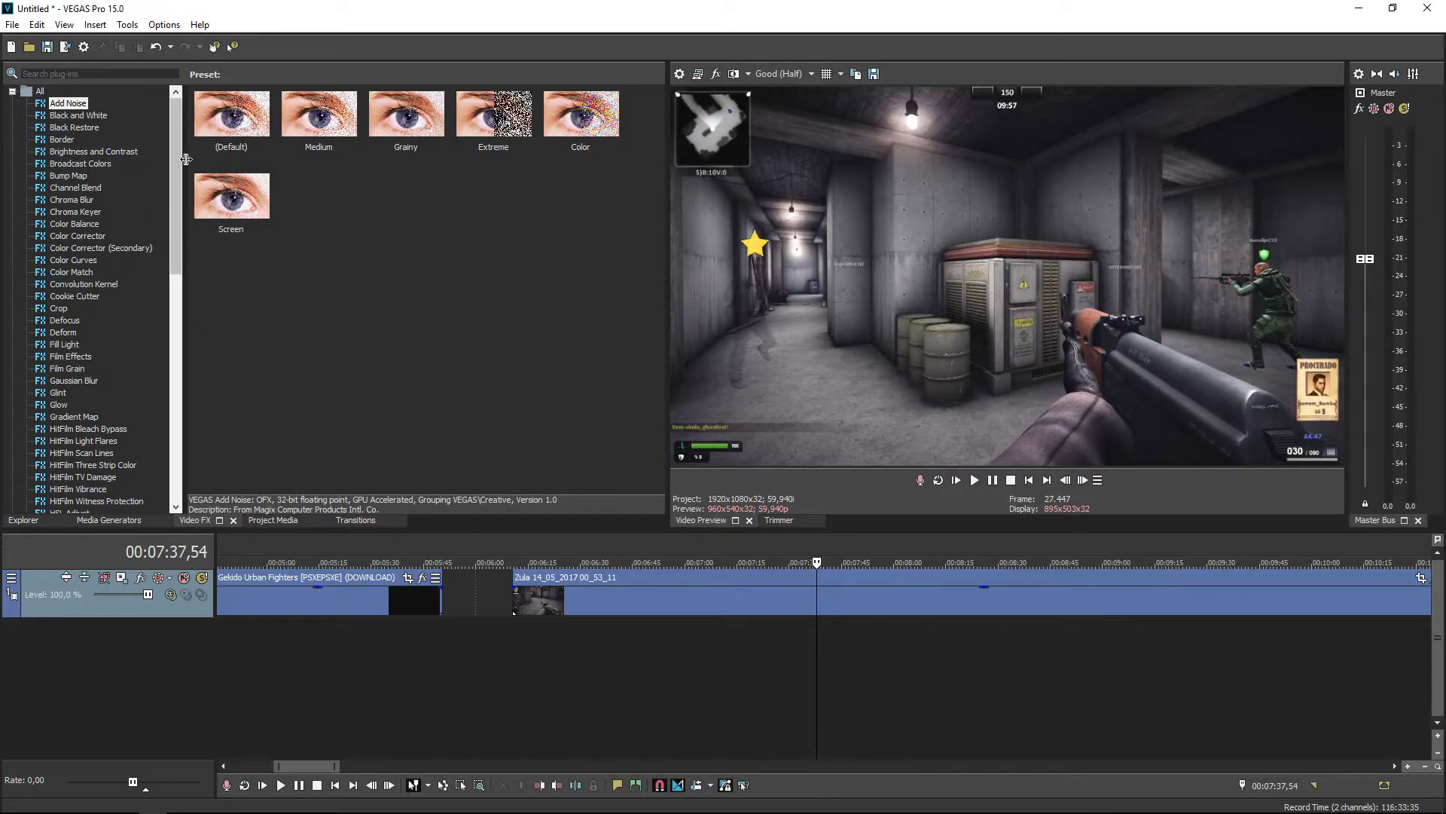
Step: Apply the Levels video effect to the Zula clip
left_click_drag(180, 156, 175, 220)
left_click(57, 418)
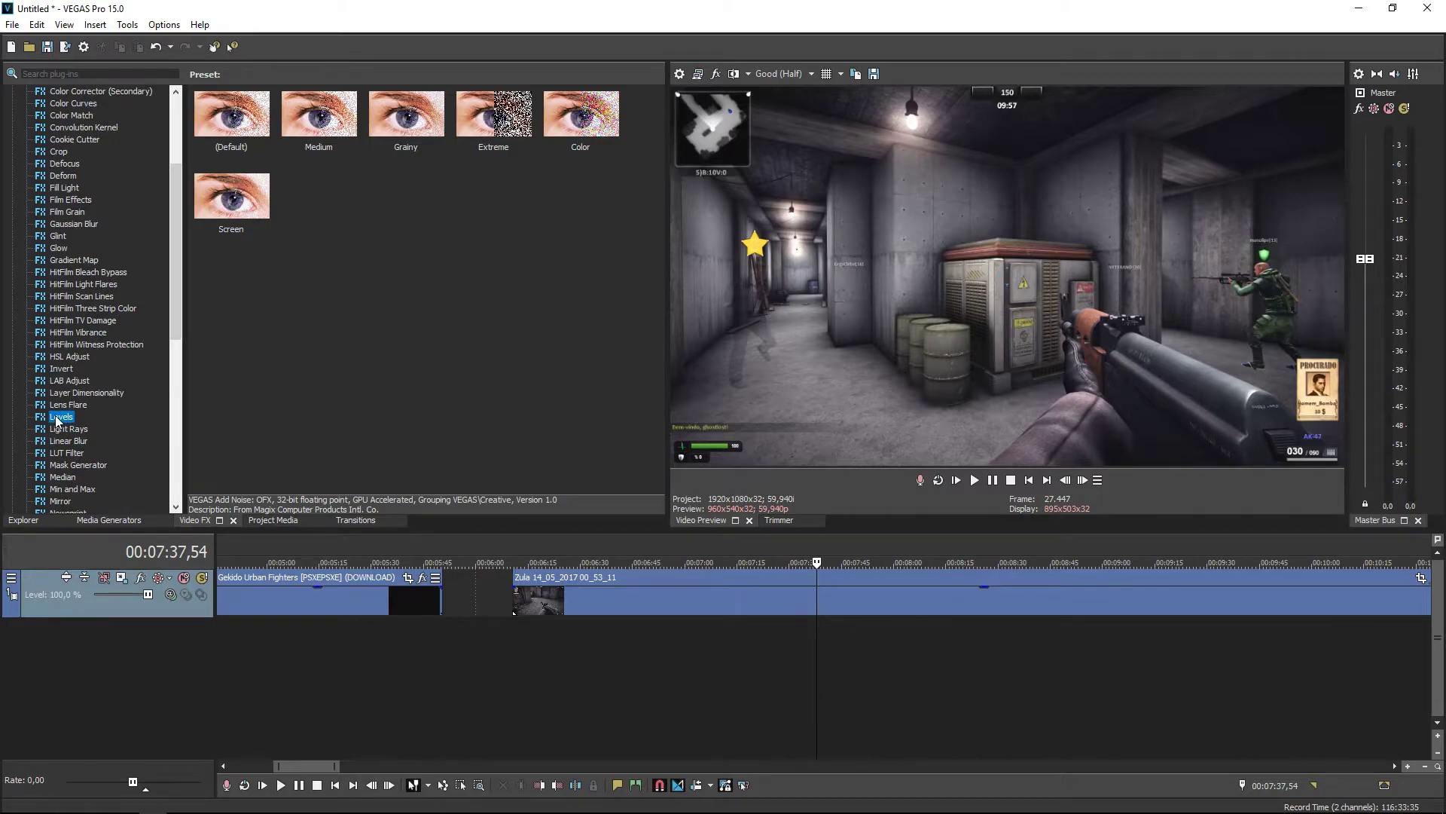
left_click_drag(57, 418, 648, 591)
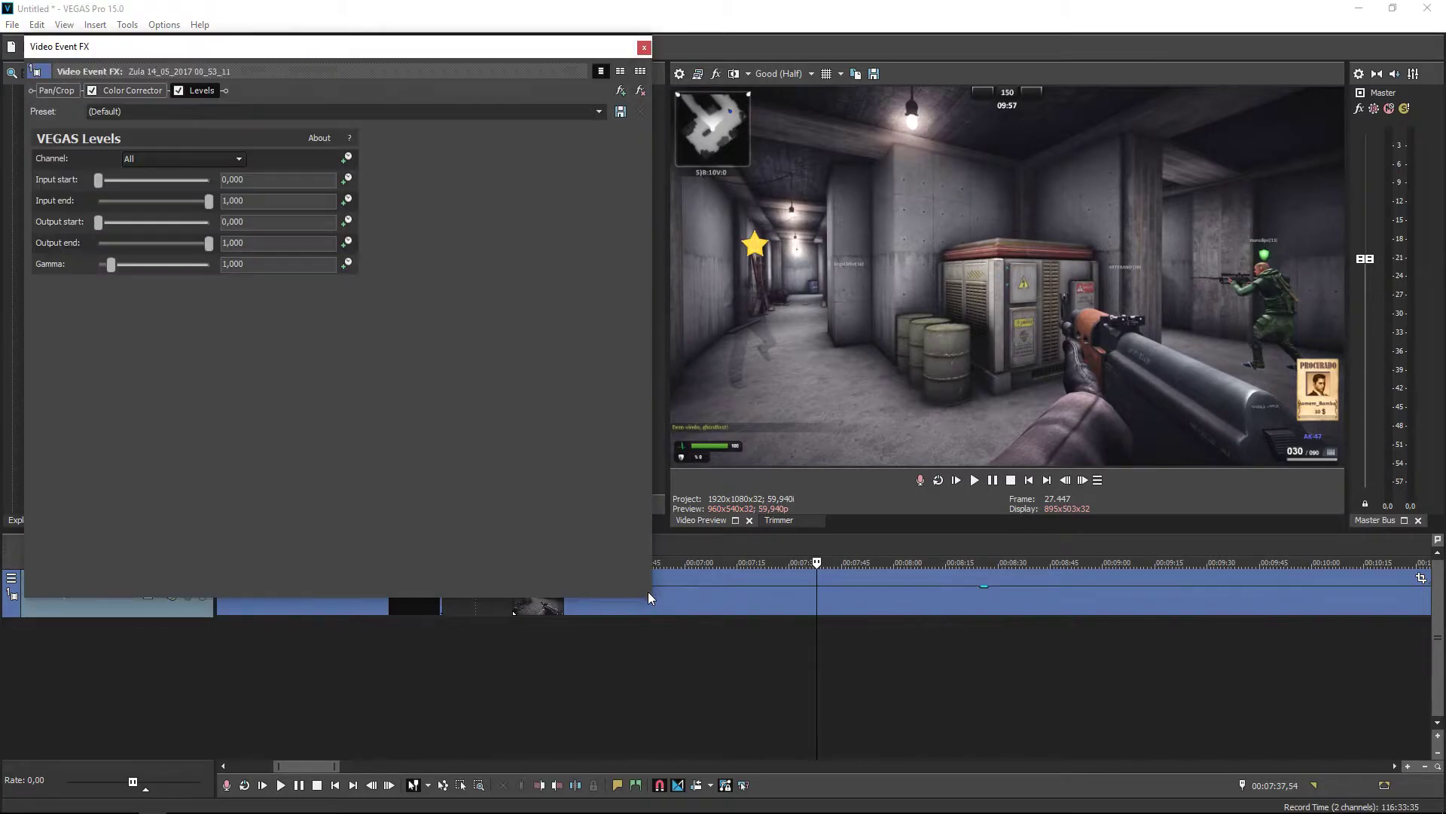
mouse_move(296, 42)
left_mouse_down()
mouse_move(292, 90)
mouse_move(296, 47)
left_mouse_up()
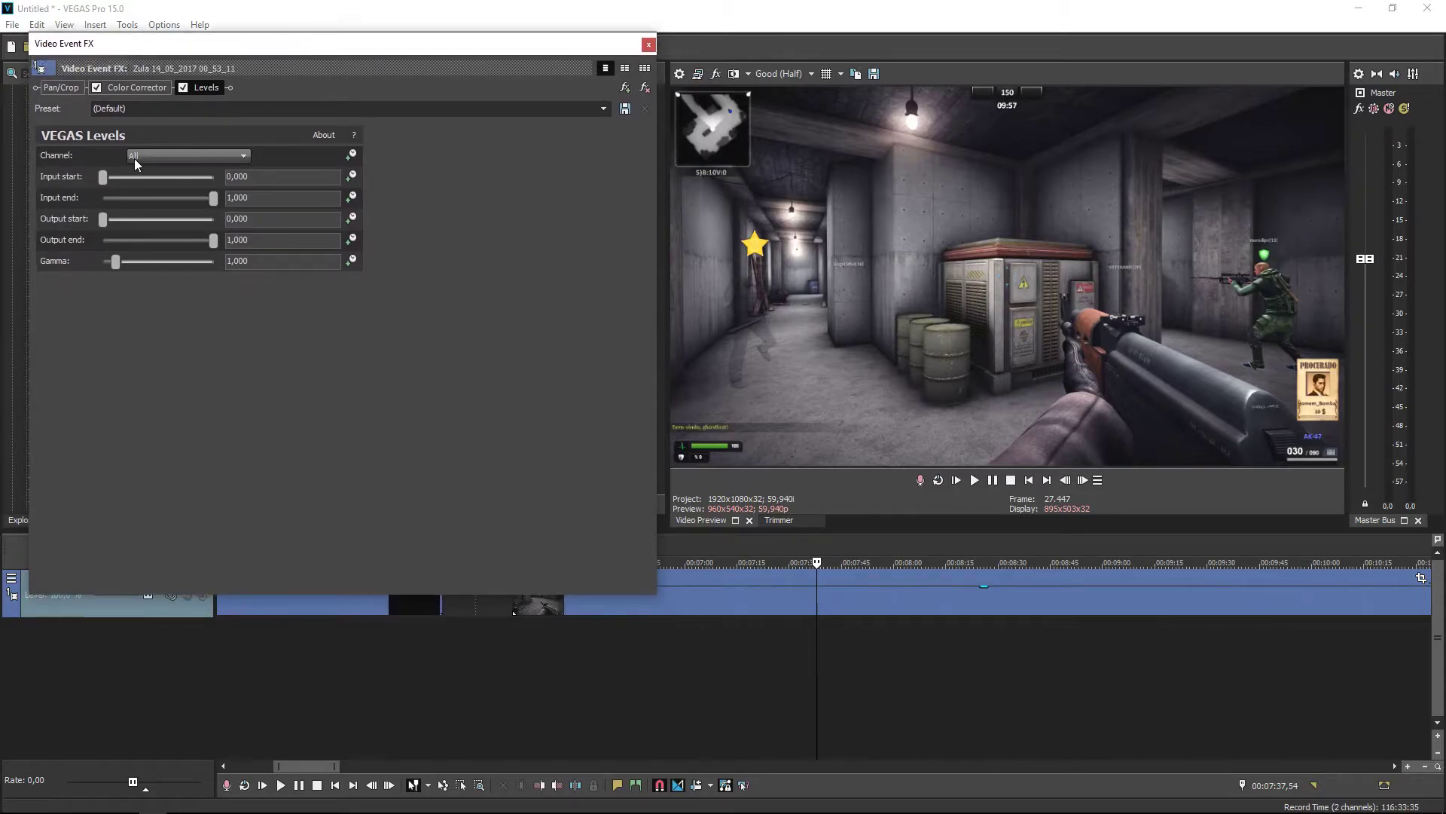
Step: Set the Levels input start to 0,082, input end to 0,864, output start to 0,041, output end to 0,980 and gamma to 1,348
left_click_drag(103, 181, 113, 180)
left_click_drag(213, 197, 199, 198)
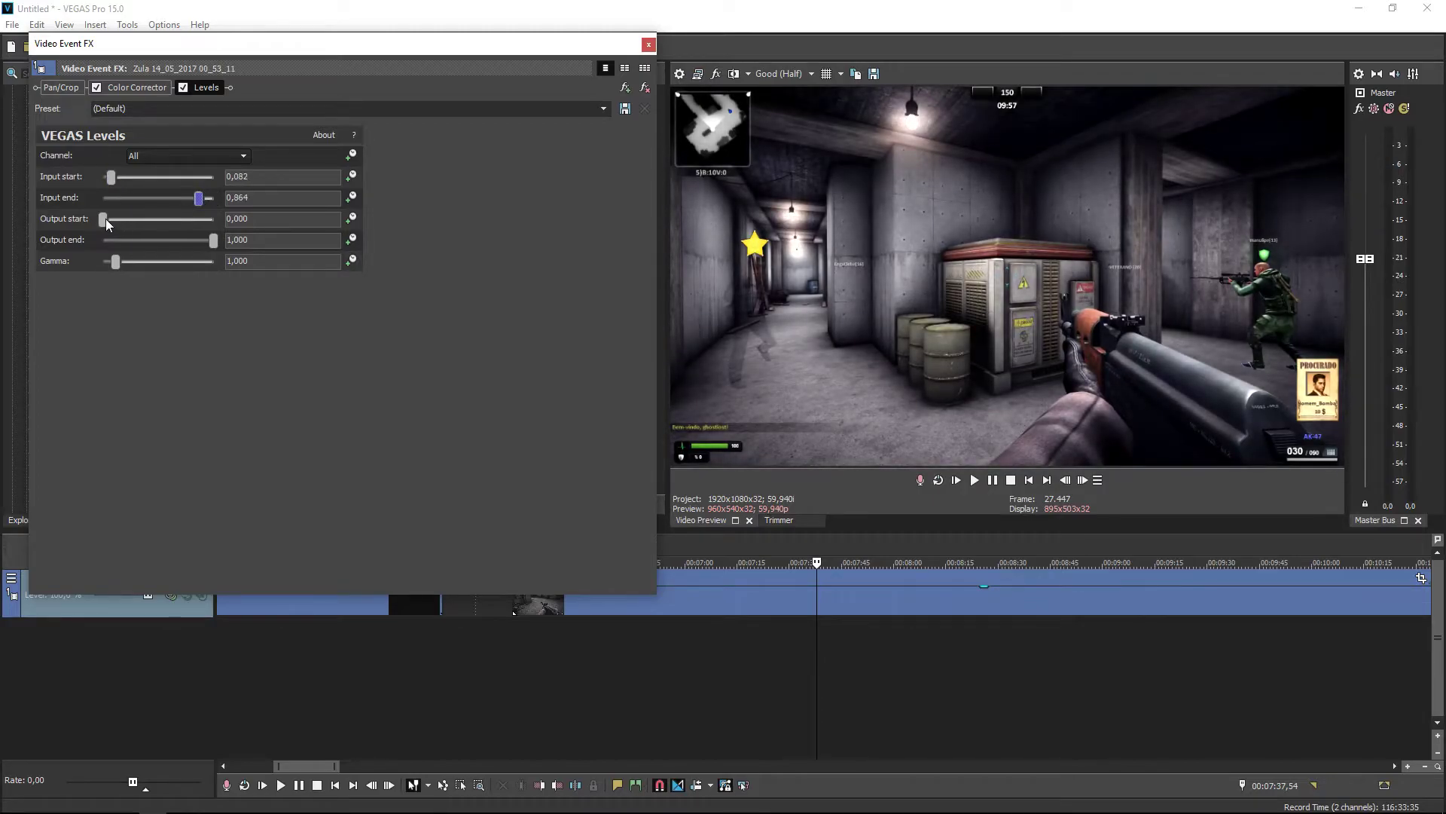
left_click_drag(106, 219, 110, 218)
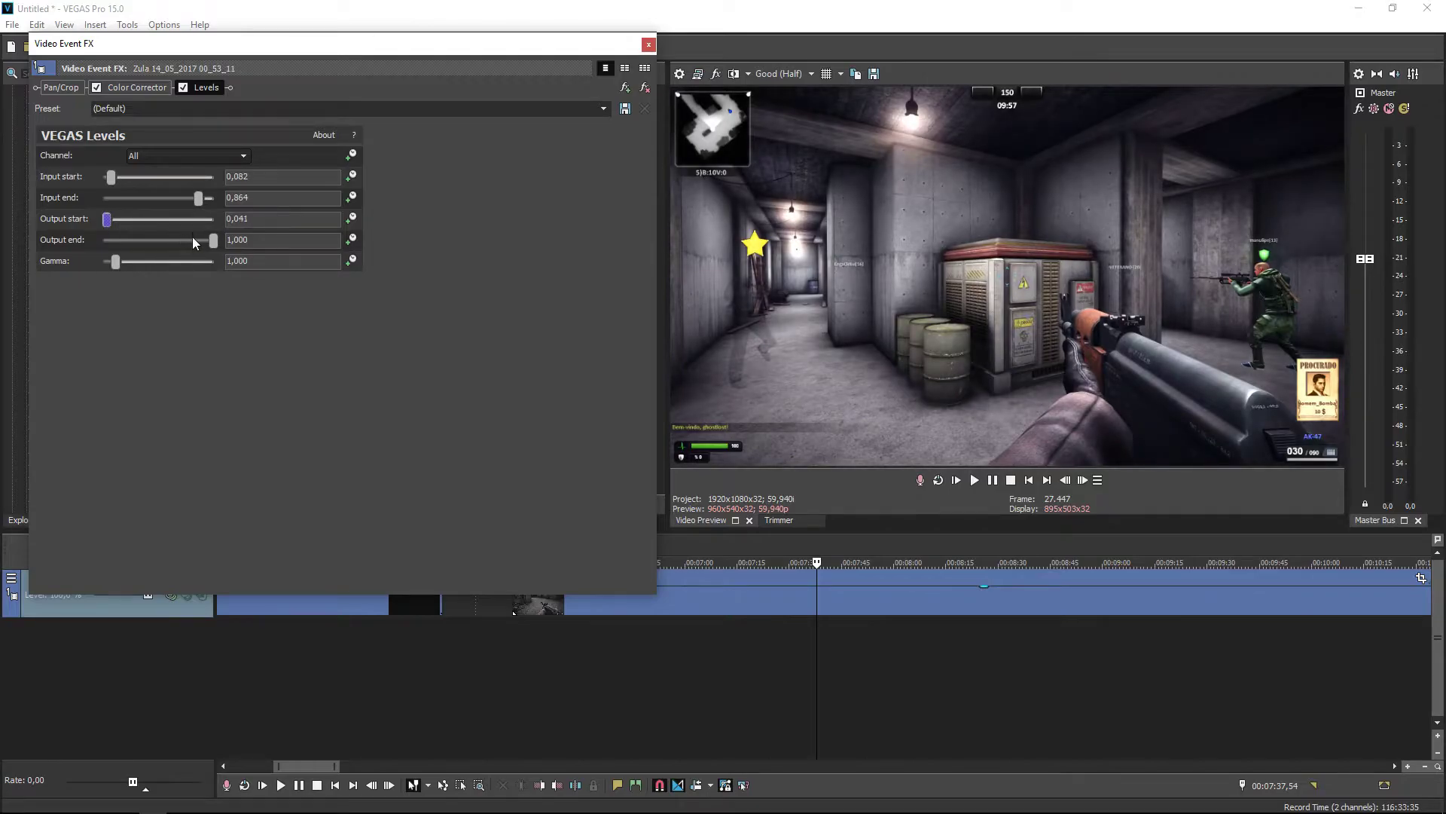
left_click_drag(213, 238, 210, 238)
left_click(122, 261)
left_click_drag(121, 260, 128, 262)
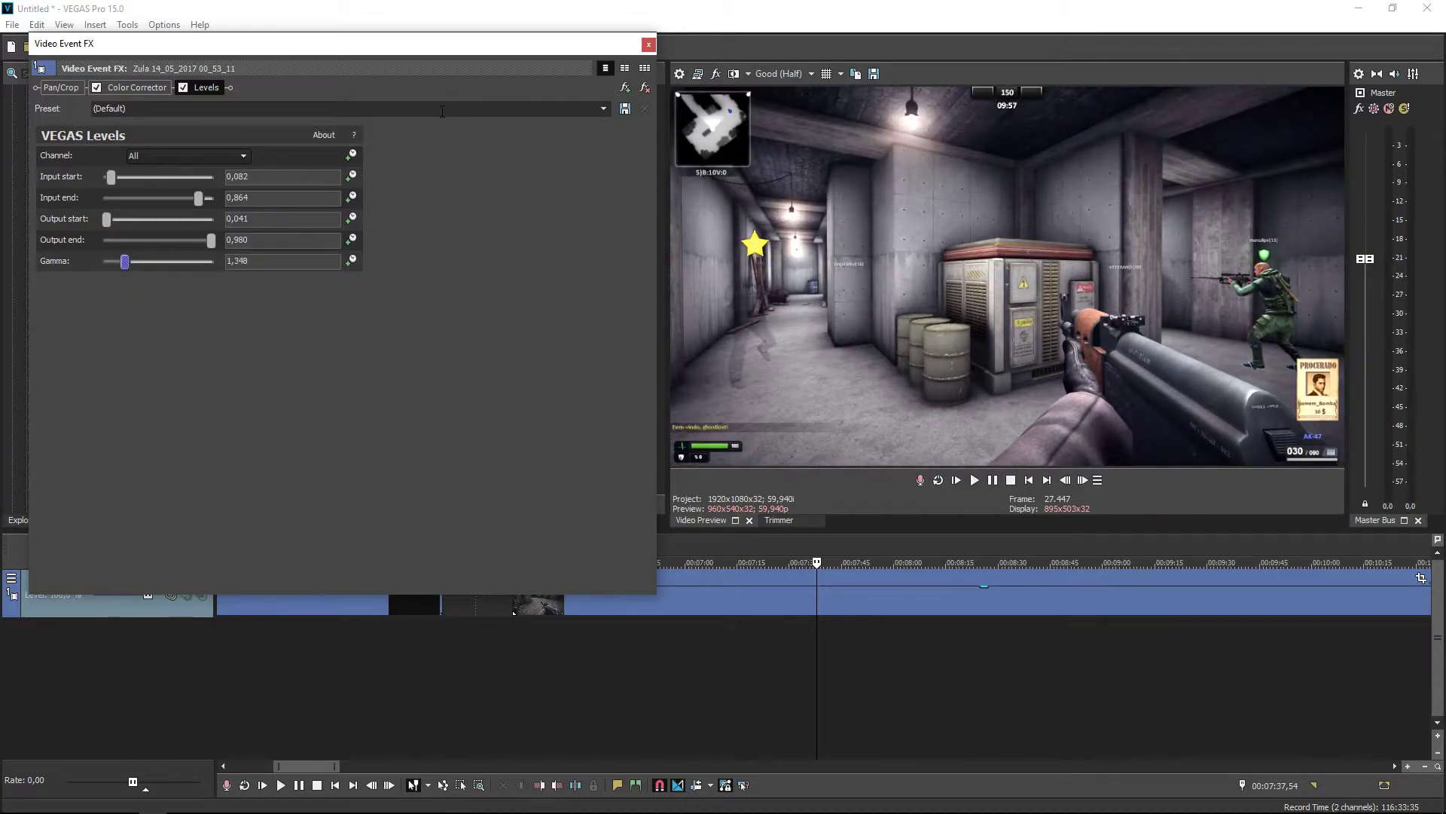
Step: Load the saved Zula preset in Levels and compare the picture with the Levels effect bypassed and enabled
left_click(608, 111)
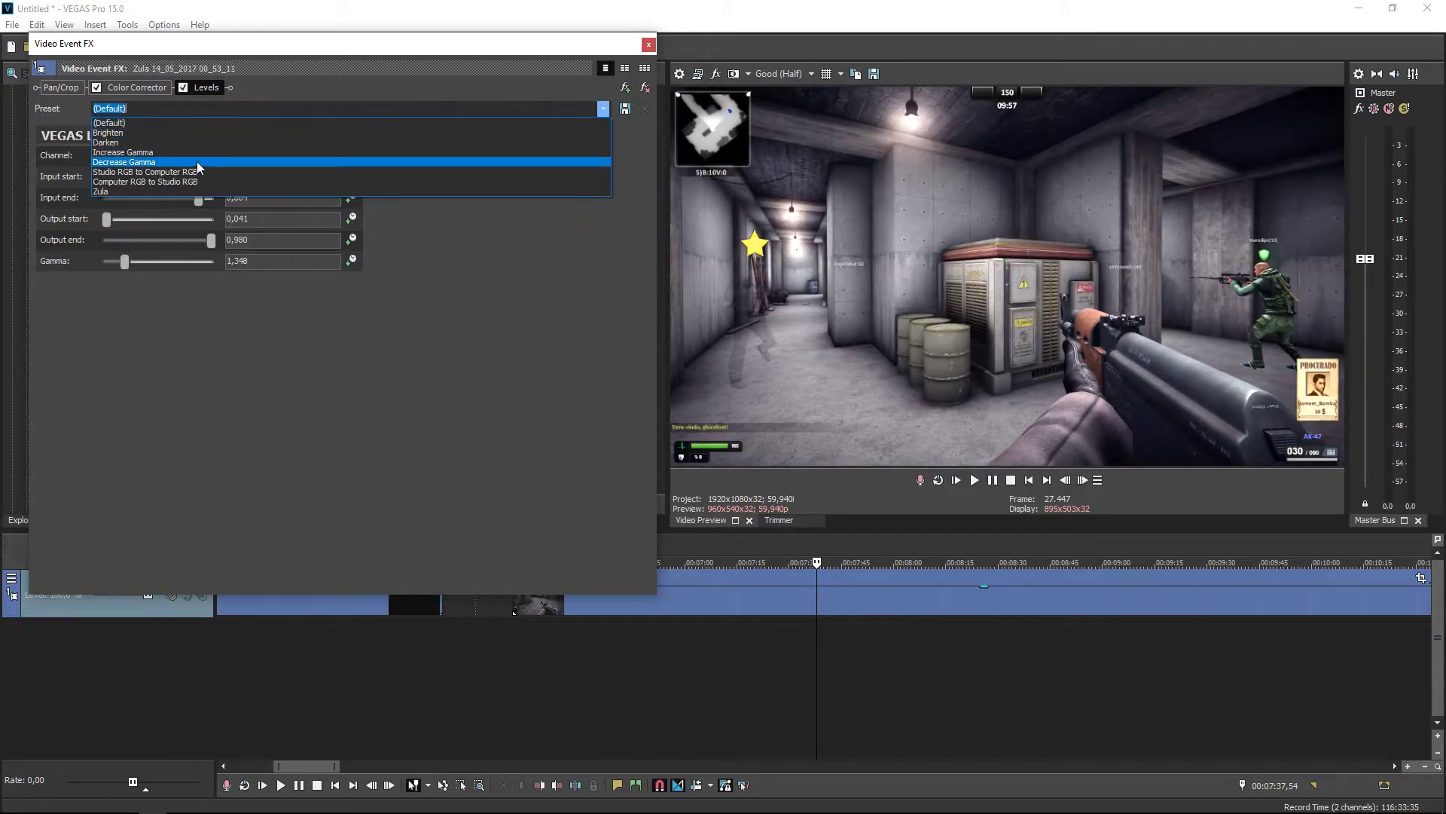
left_click(134, 190)
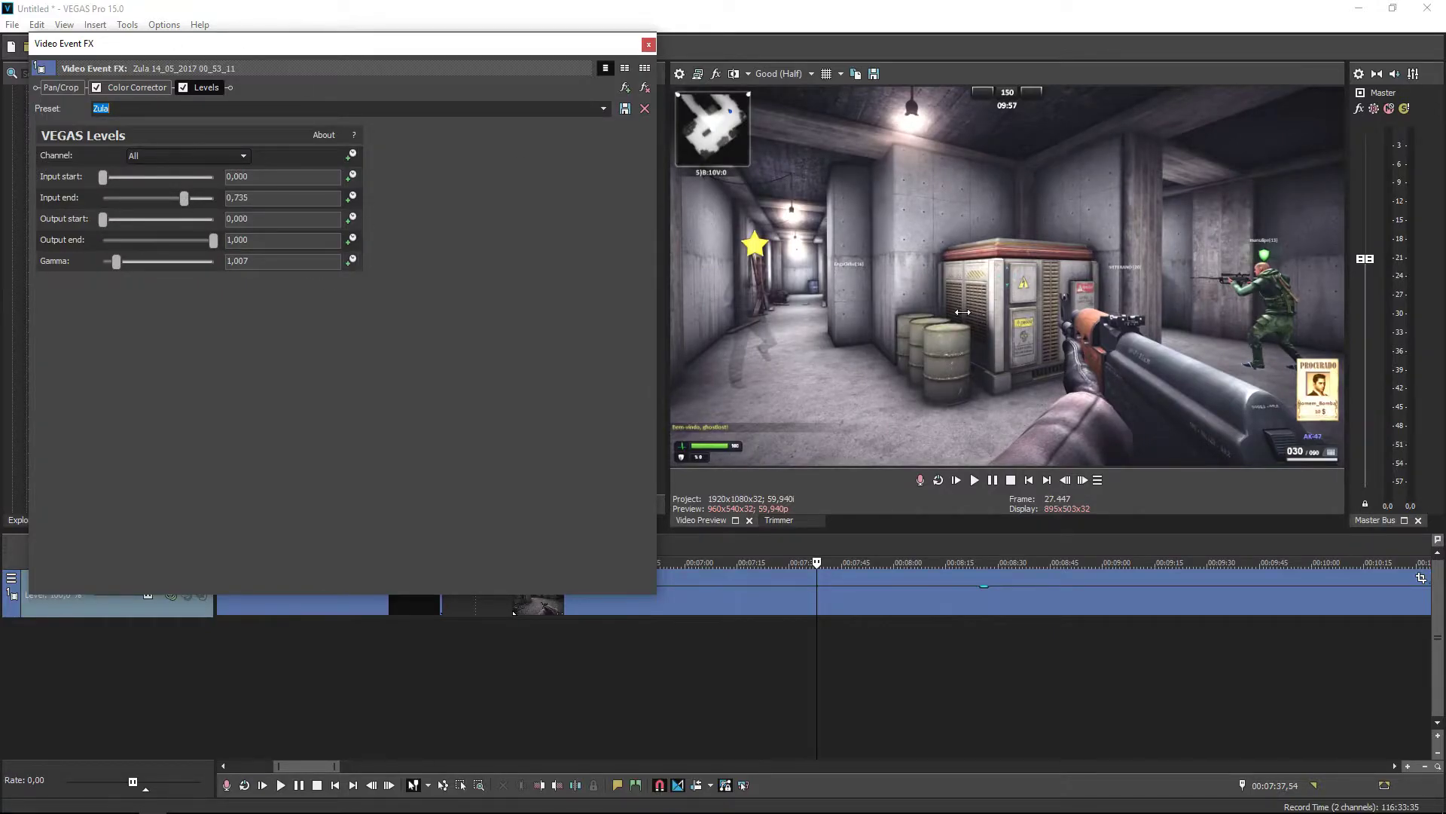
left_click(183, 88)
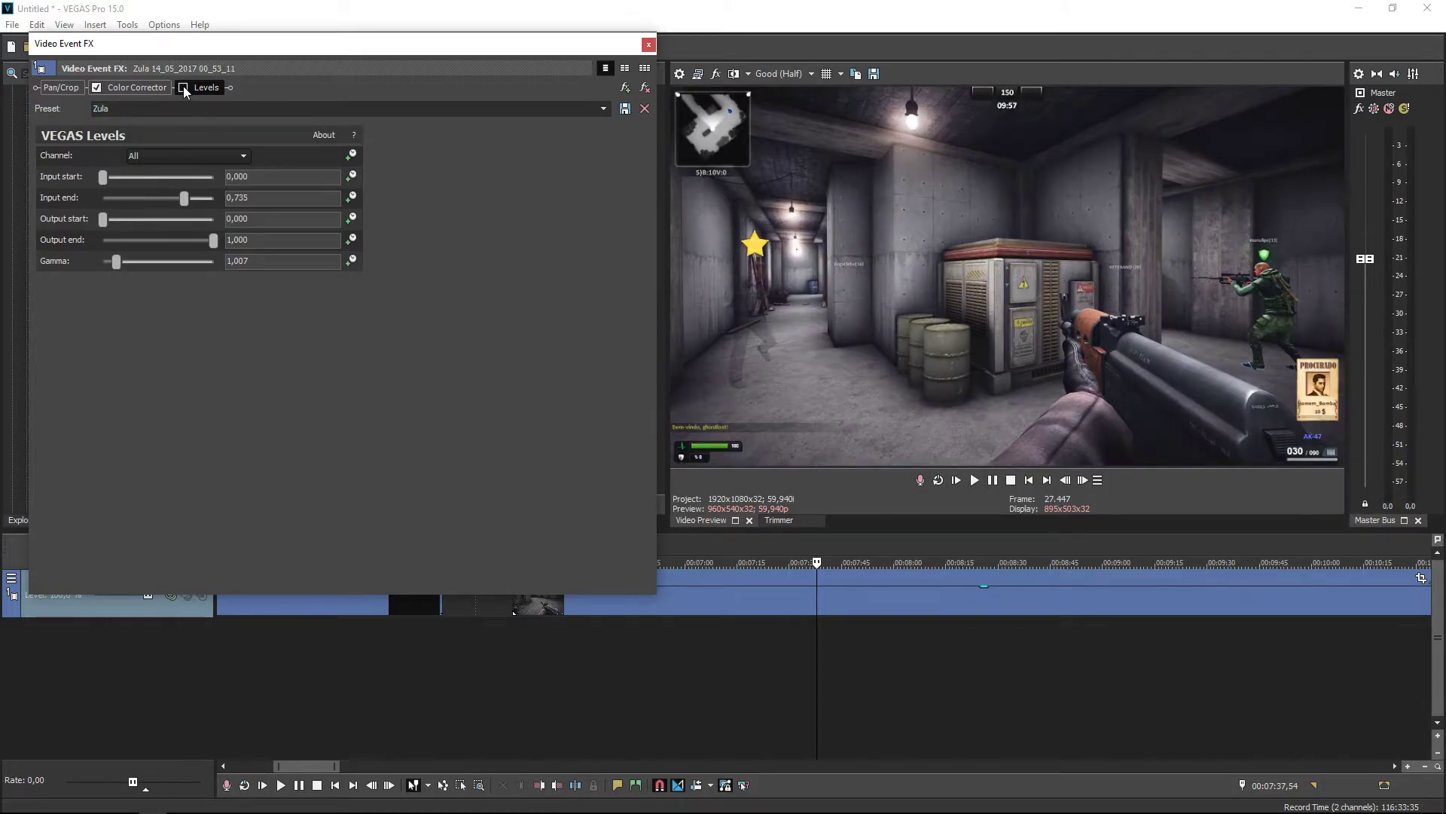
left_click(183, 87)
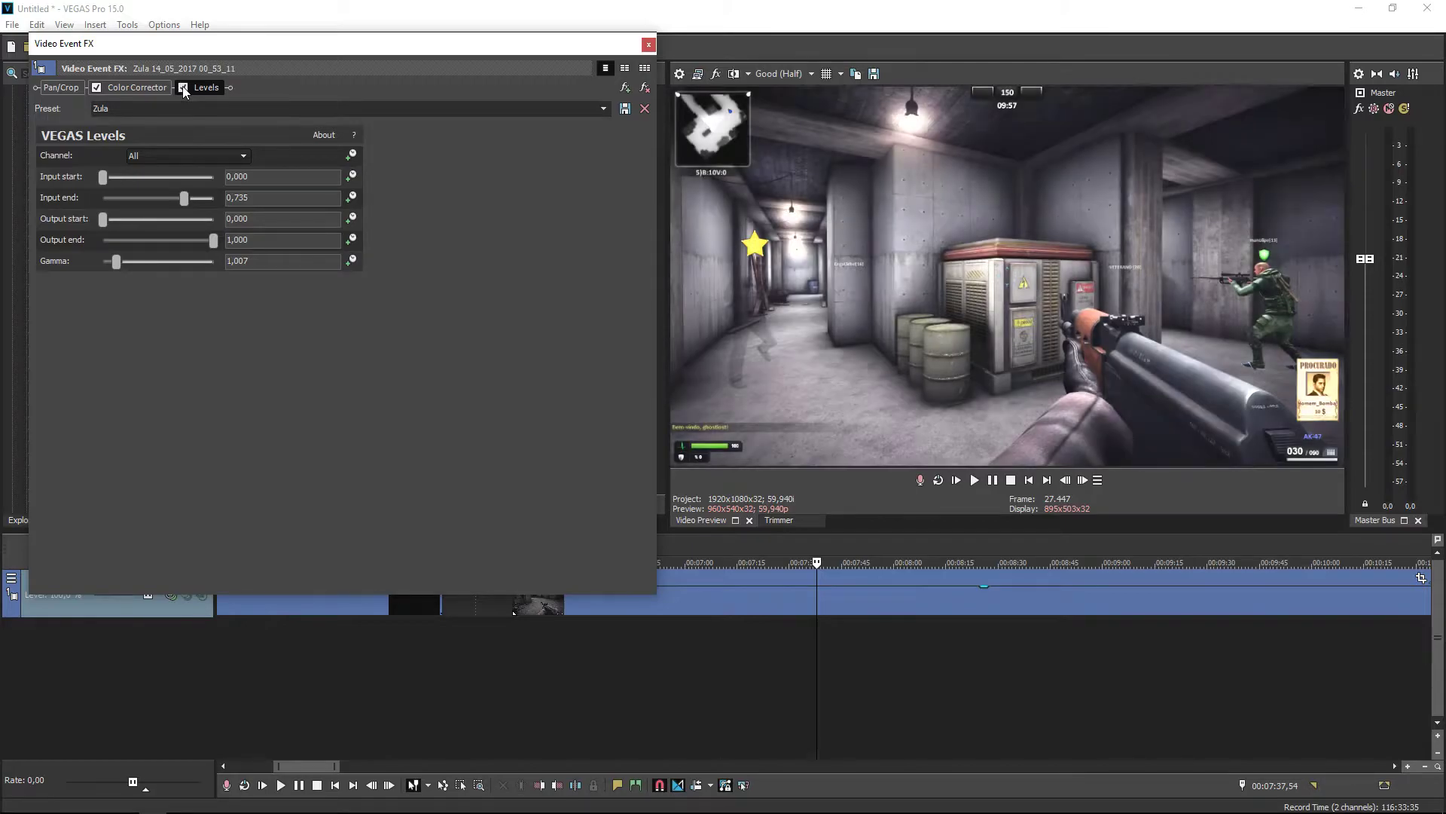
left_click(184, 87)
left_click(184, 87)
left_click(183, 87)
left_click(183, 87)
Step: Compare the picture with both Color Corrector and Levels bypassed, re-enable both effects and close the effect window
left_click(96, 88)
left_click(182, 88)
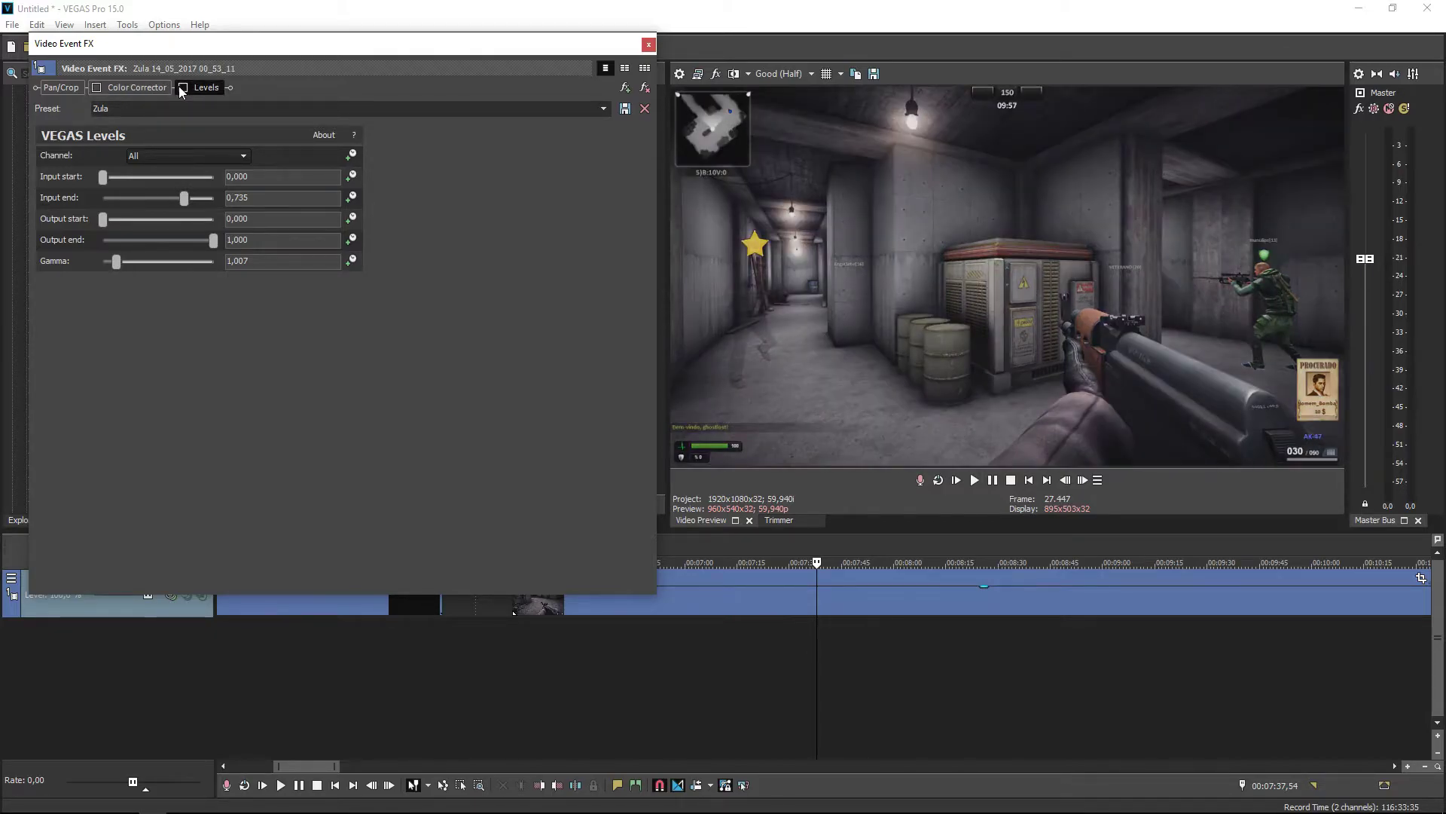
left_click(182, 88)
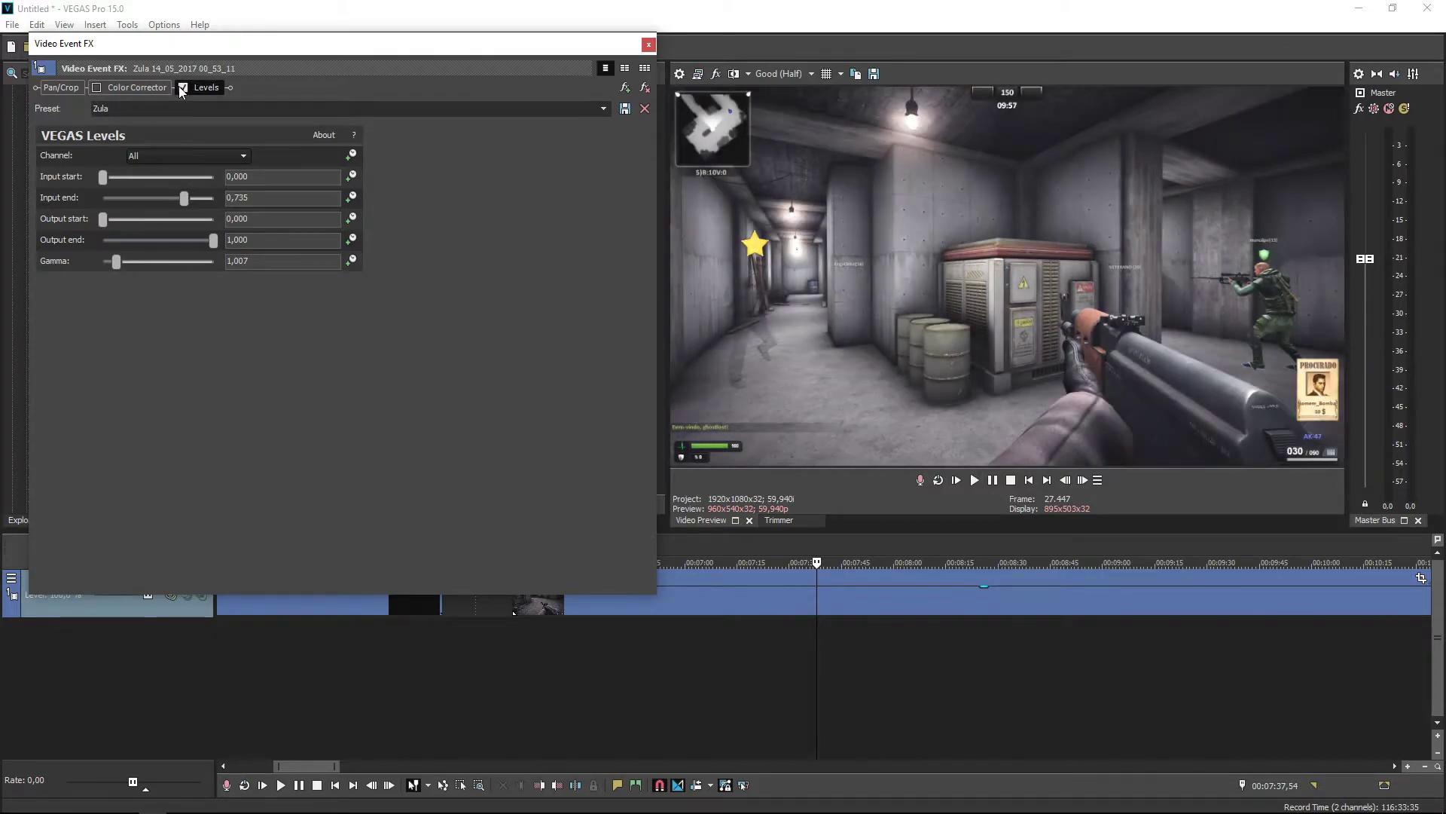
left_click(96, 87)
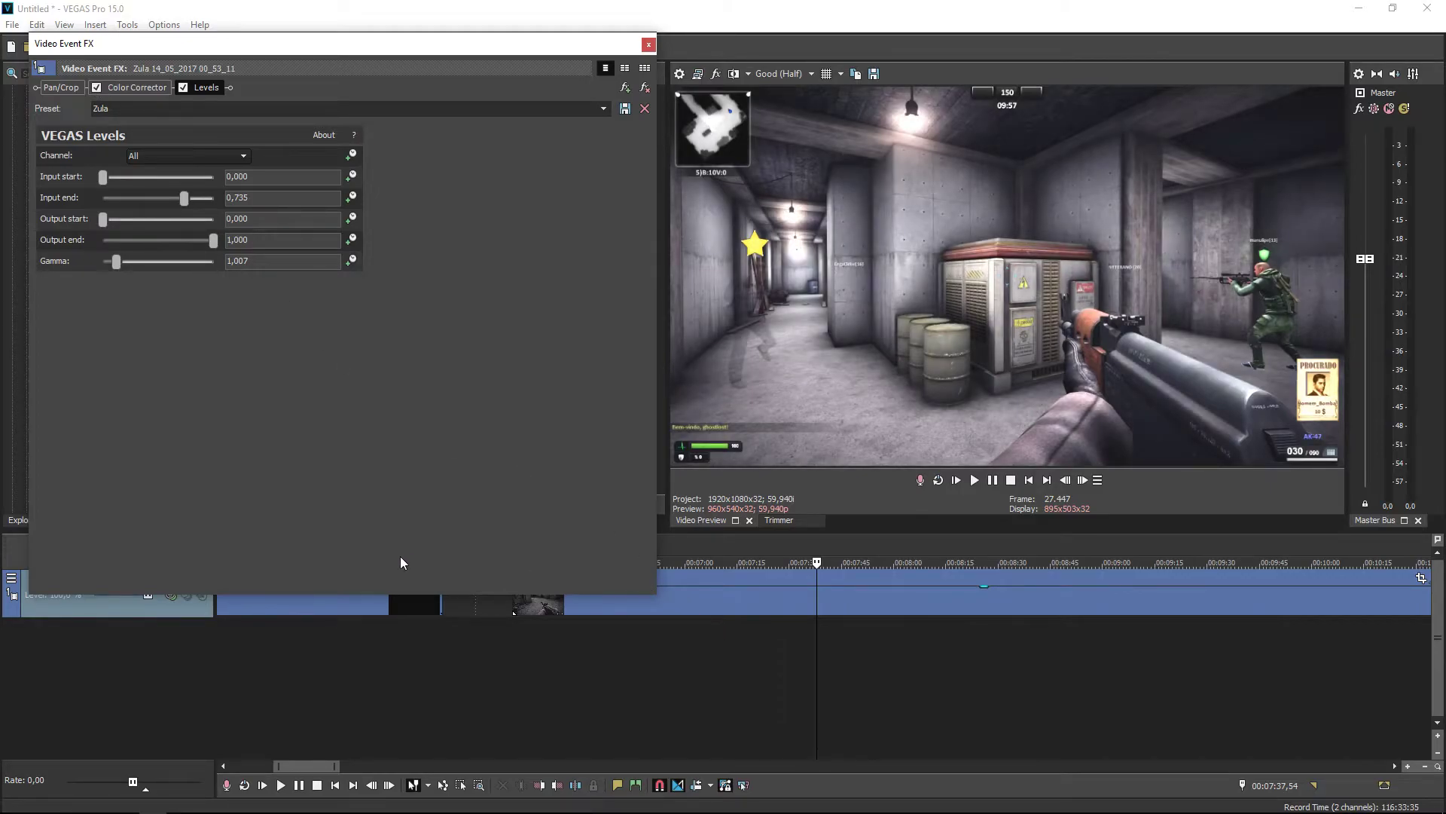
left_click(648, 45)
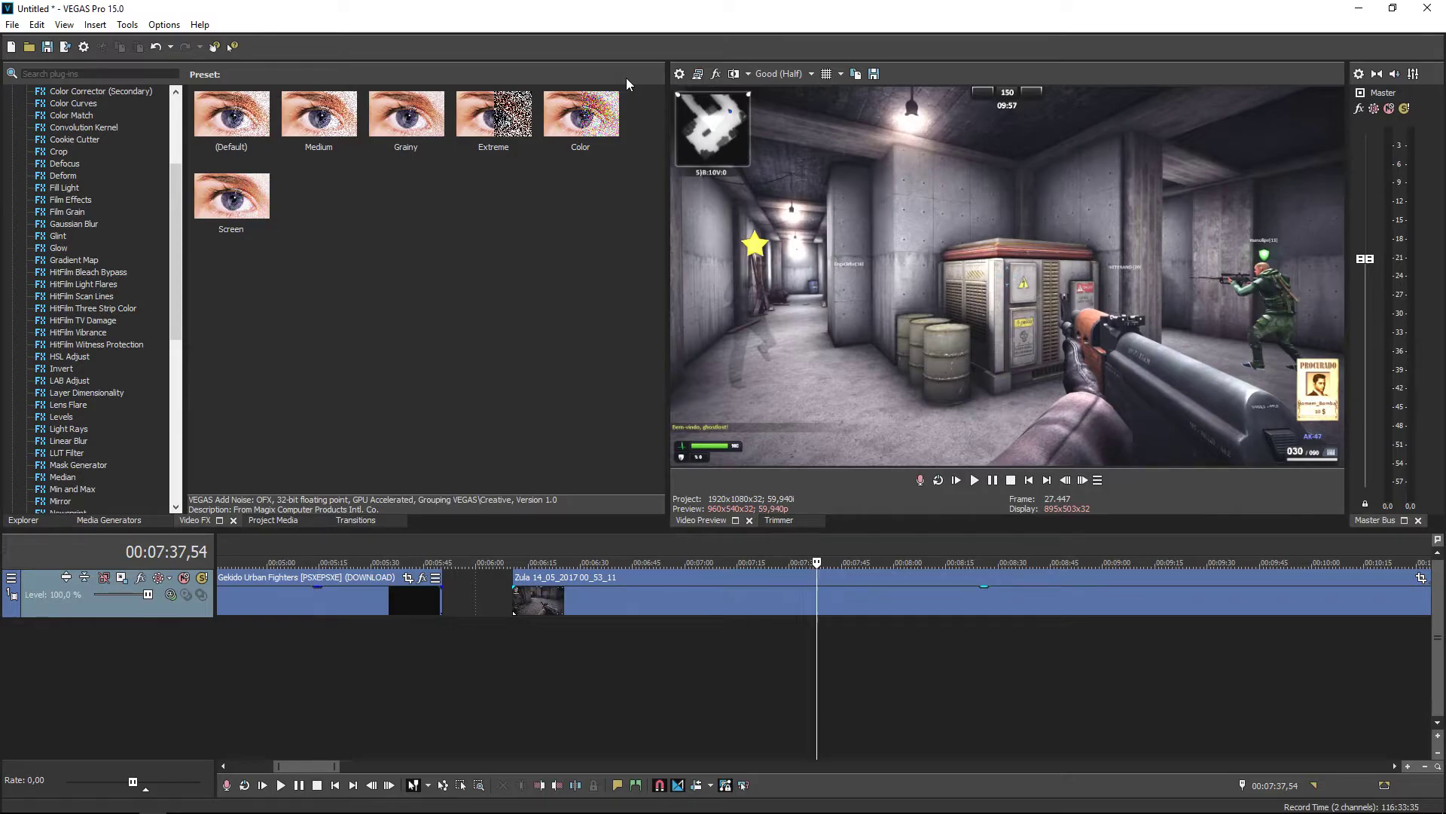
Step: Apply the Sharpen video effect to the Zula clip
scroll(117, 301, "down", 6)
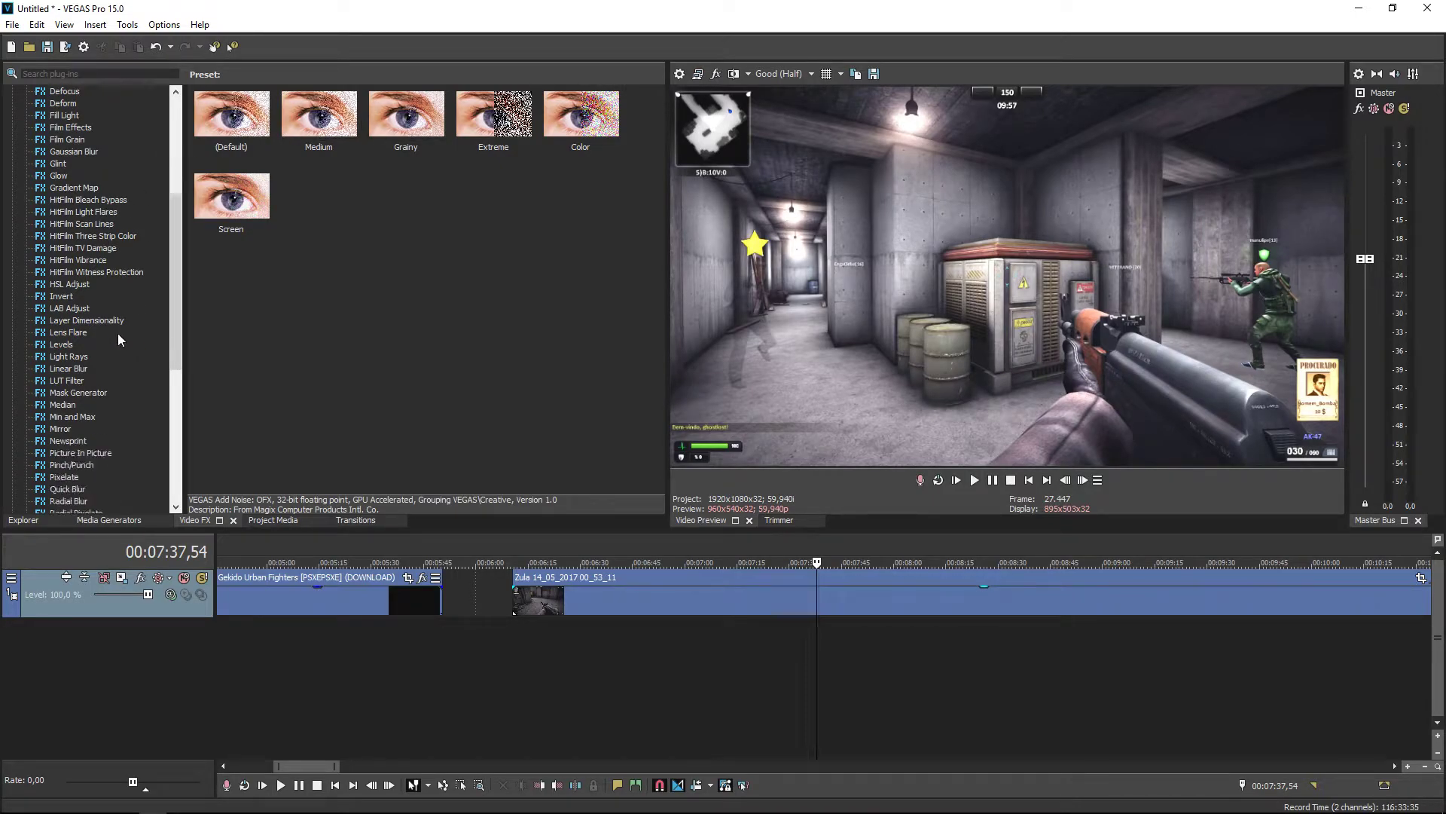
scroll(117, 347, "down", 1)
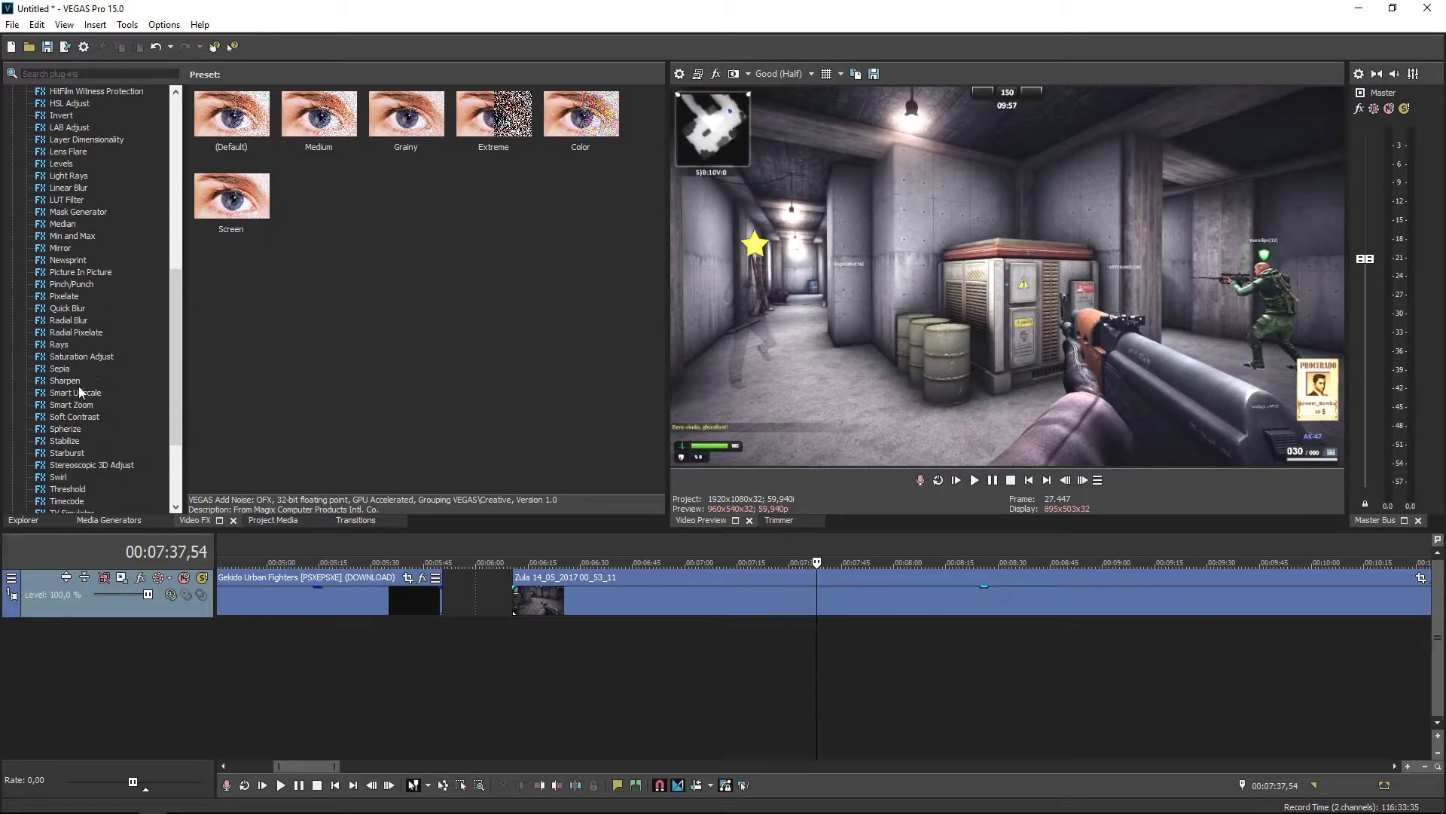
left_click_drag(65, 380, 675, 598)
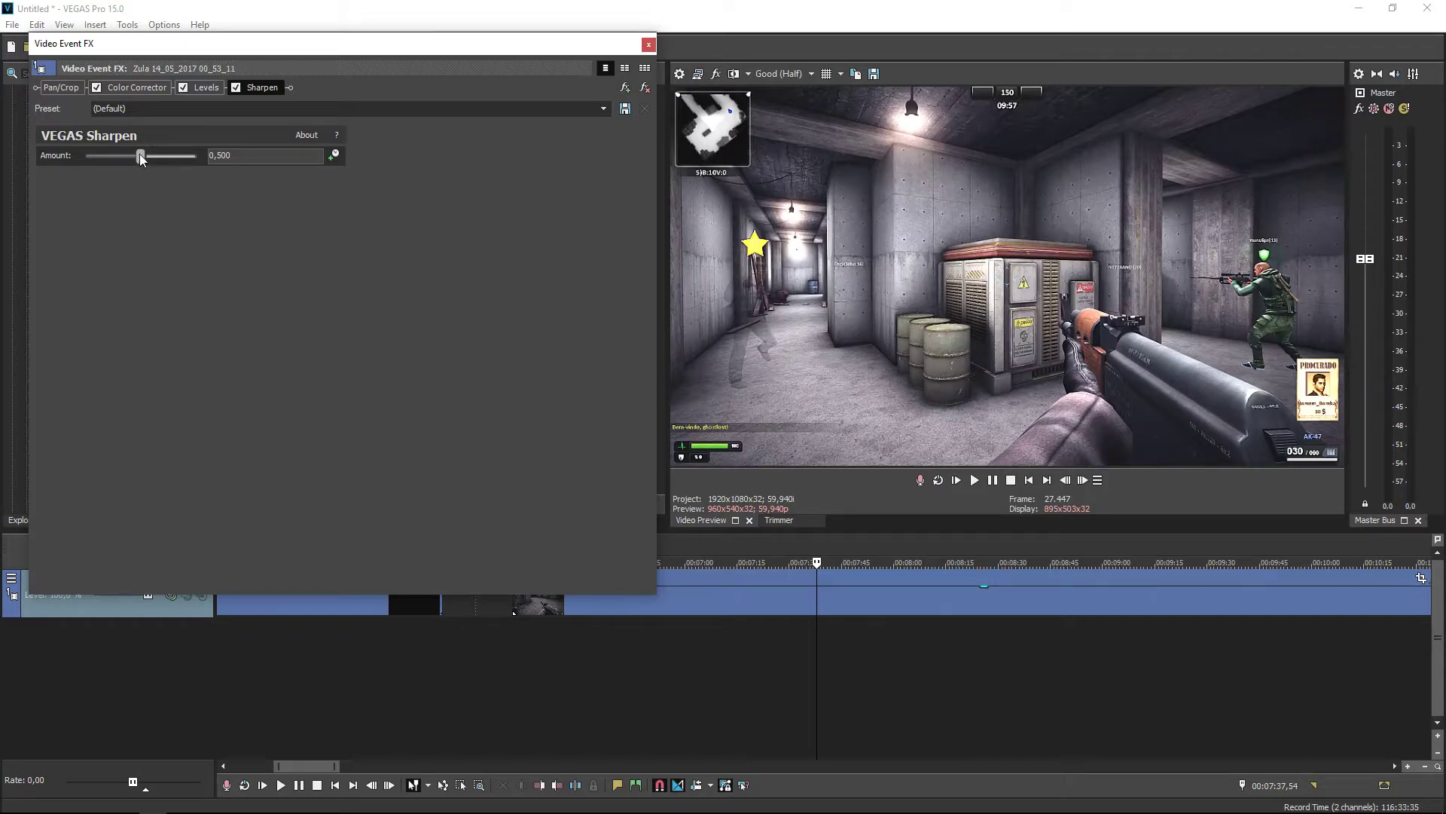
mouse_move(244, 46)
left_mouse_down()
mouse_move(242, 65)
mouse_move(250, 35)
mouse_move(237, 43)
left_mouse_up()
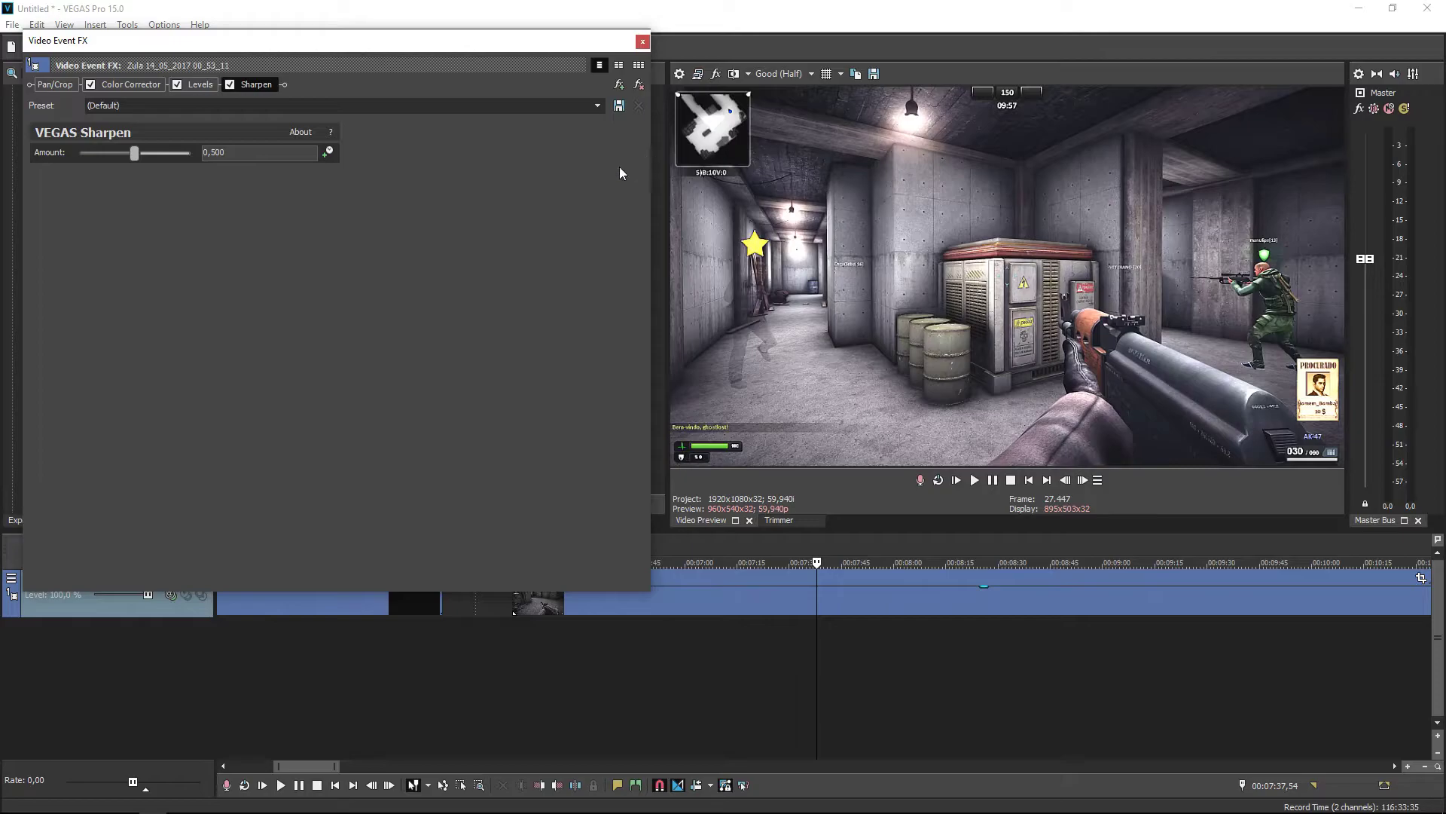
Step: Try a Sharpen amount of 1,000, and settle on about 0,156
left_click_drag(146, 153, 223, 156)
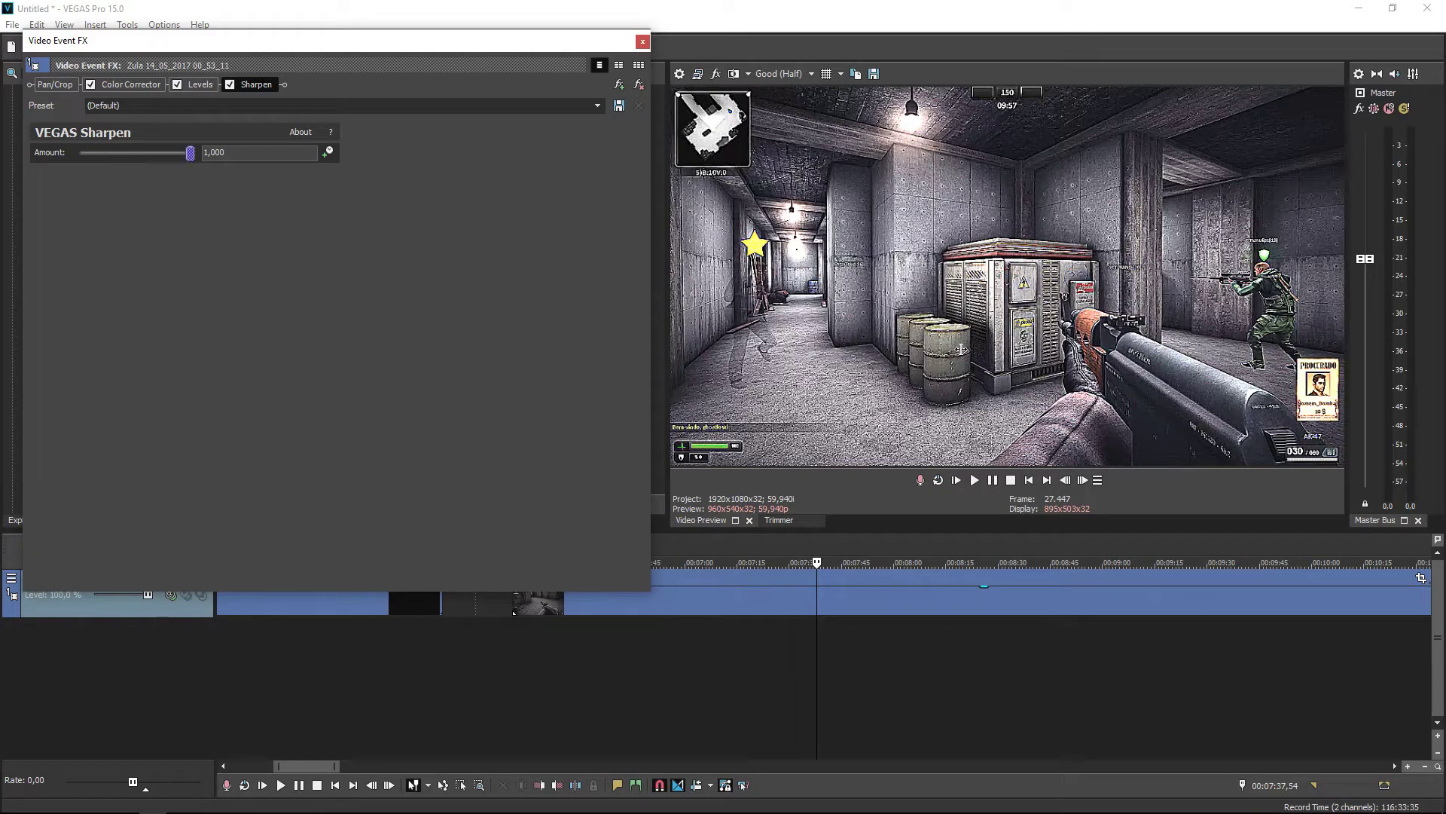
left_click_drag(189, 157, 93, 161)
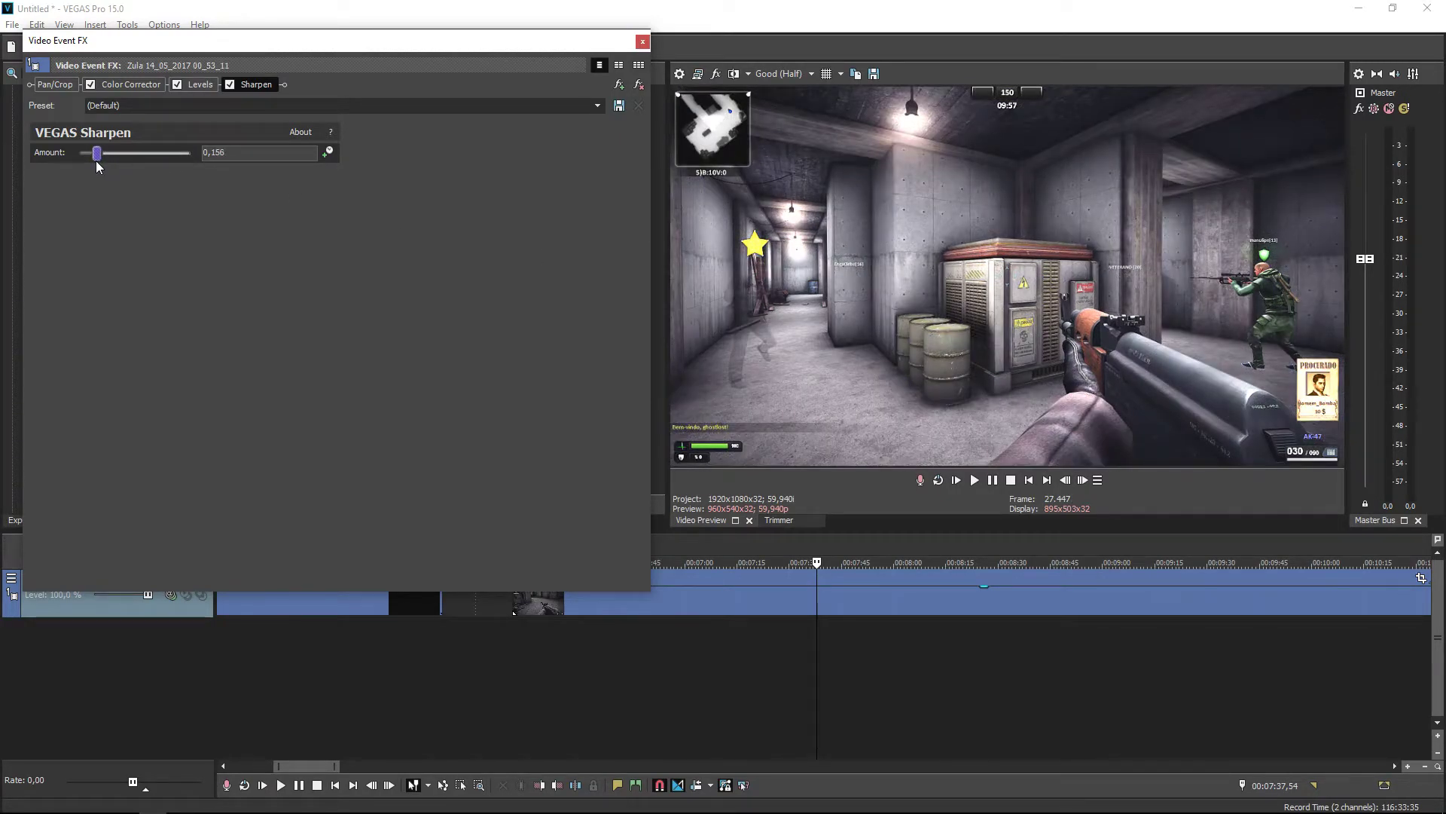
left_click_drag(96, 161, 94, 161)
Step: Compare the picture with Sharpen bypassed and enabled, and close the effect window
left_click(229, 84)
left_click(230, 84)
left_click(230, 85)
left_click(642, 41)
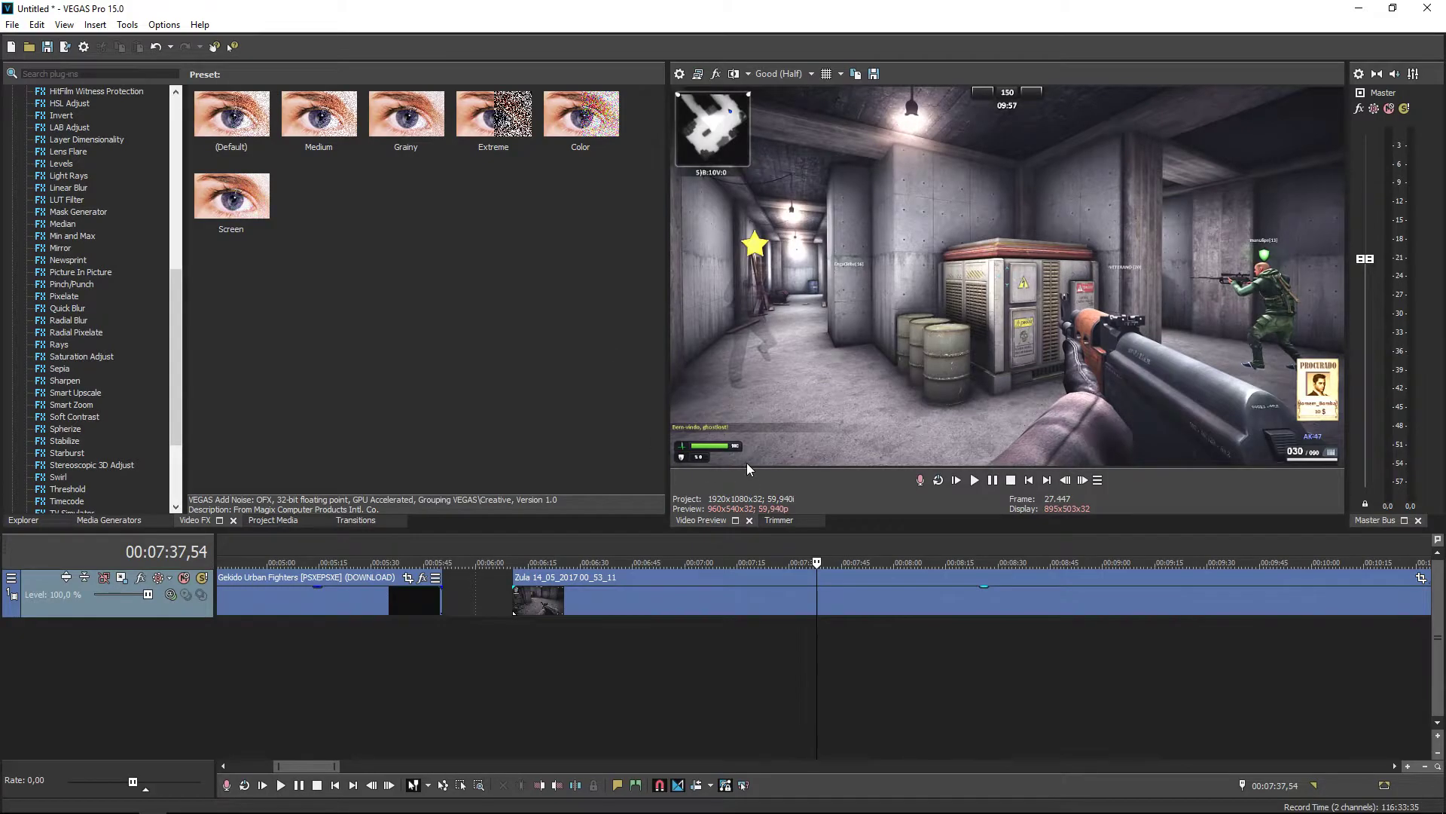
Step: Preview the two short retro game clips at the end of the timeline
left_click_drag(316, 765, 333, 766)
scroll(443, 685, "down", 10)
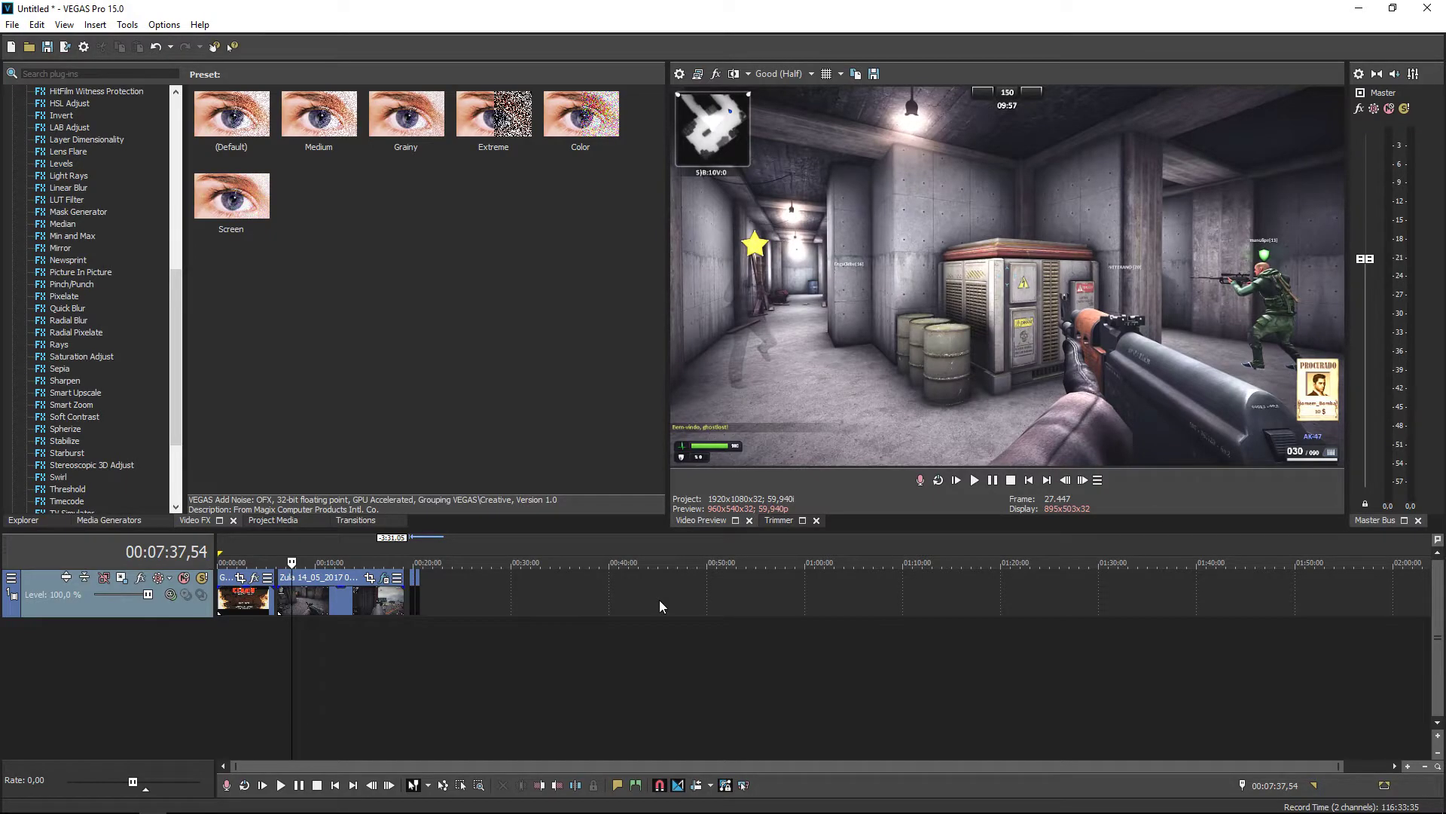
scroll(809, 660, "up", 5)
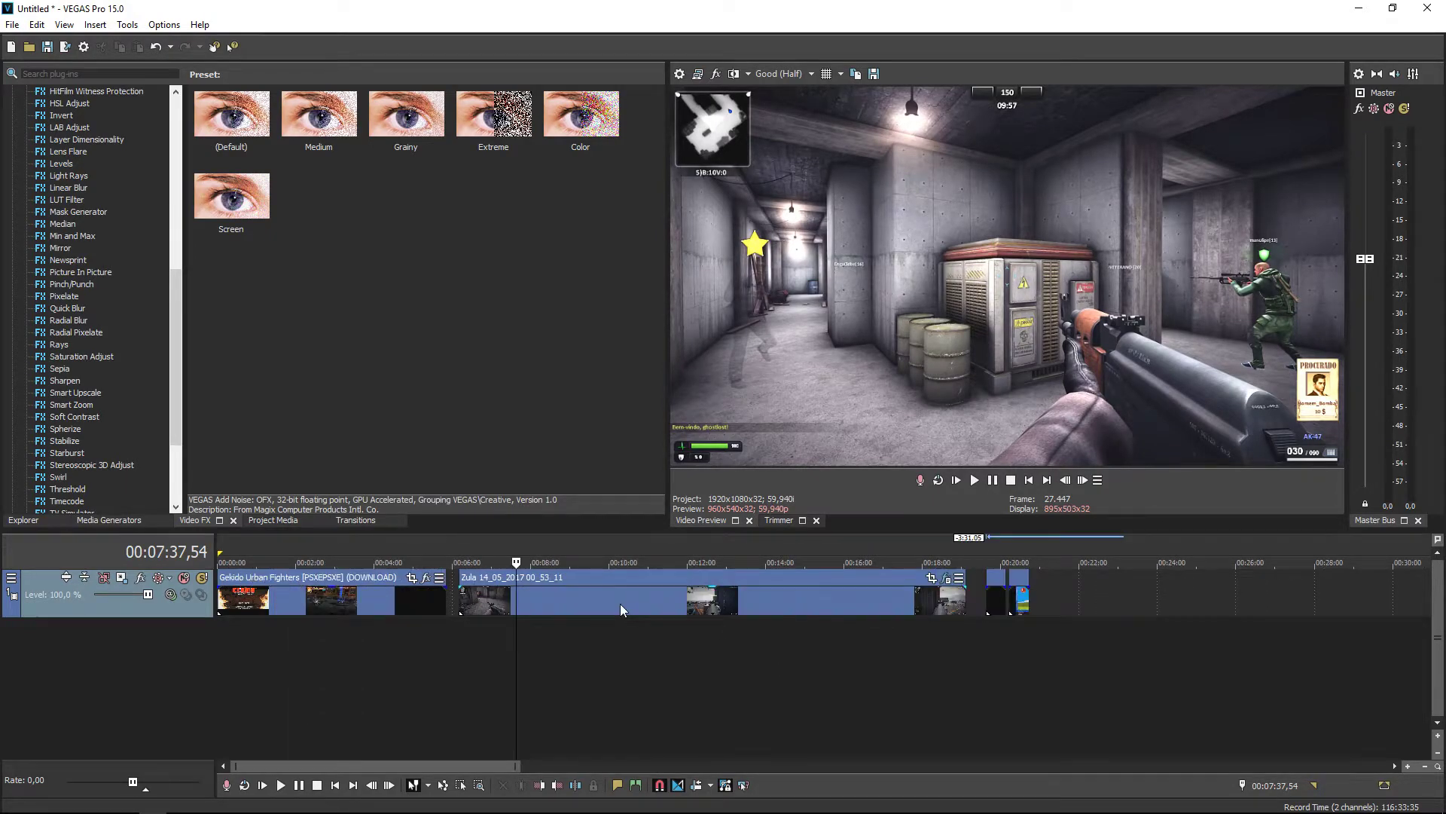
left_click(1000, 629)
left_click(1020, 626)
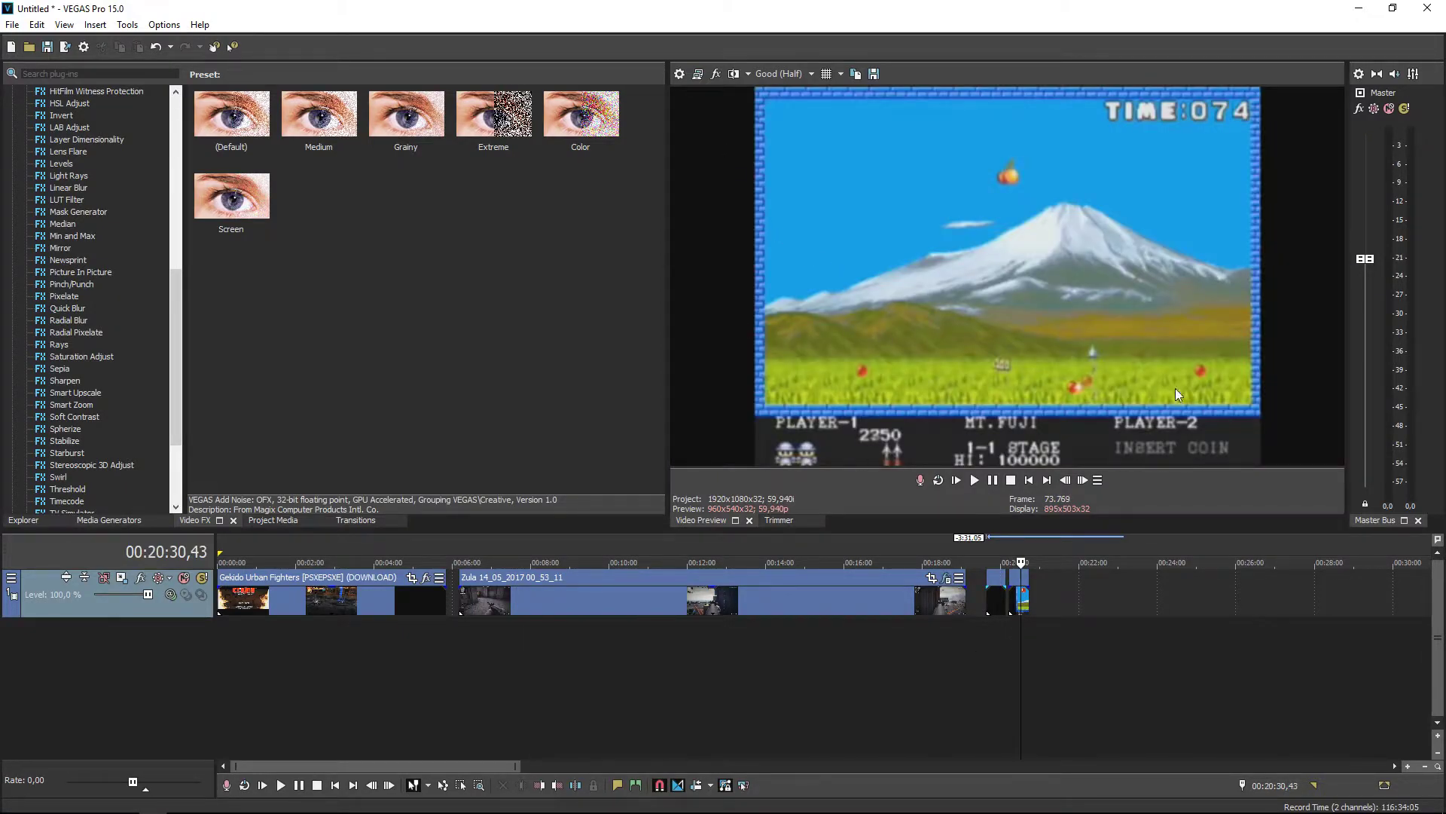
left_click(995, 637)
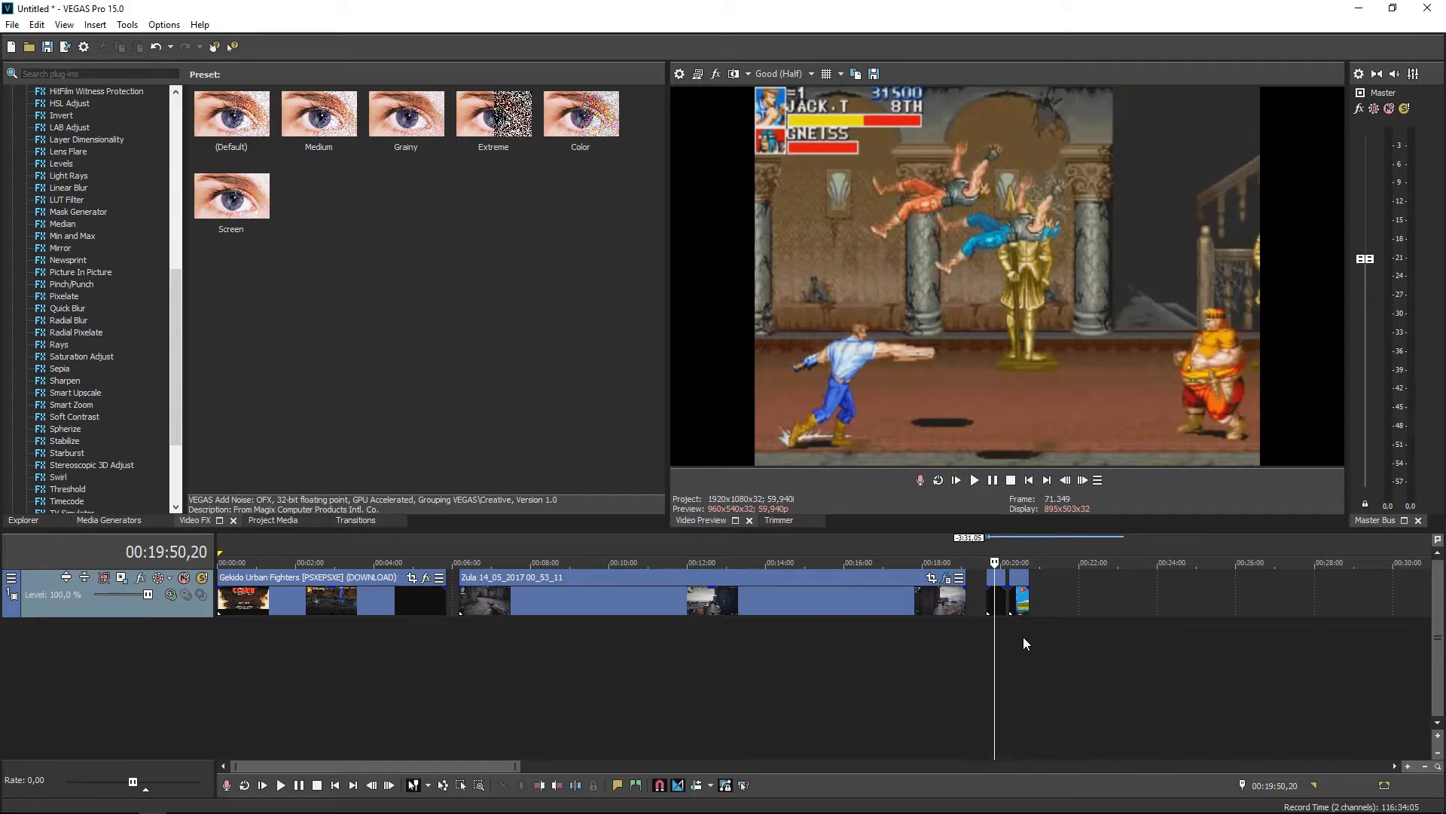
Step: Switch to File Explorer and play dino.mp4 from the Capcom Play System Video folder in Media Player Classic
left_click(1358, 9)
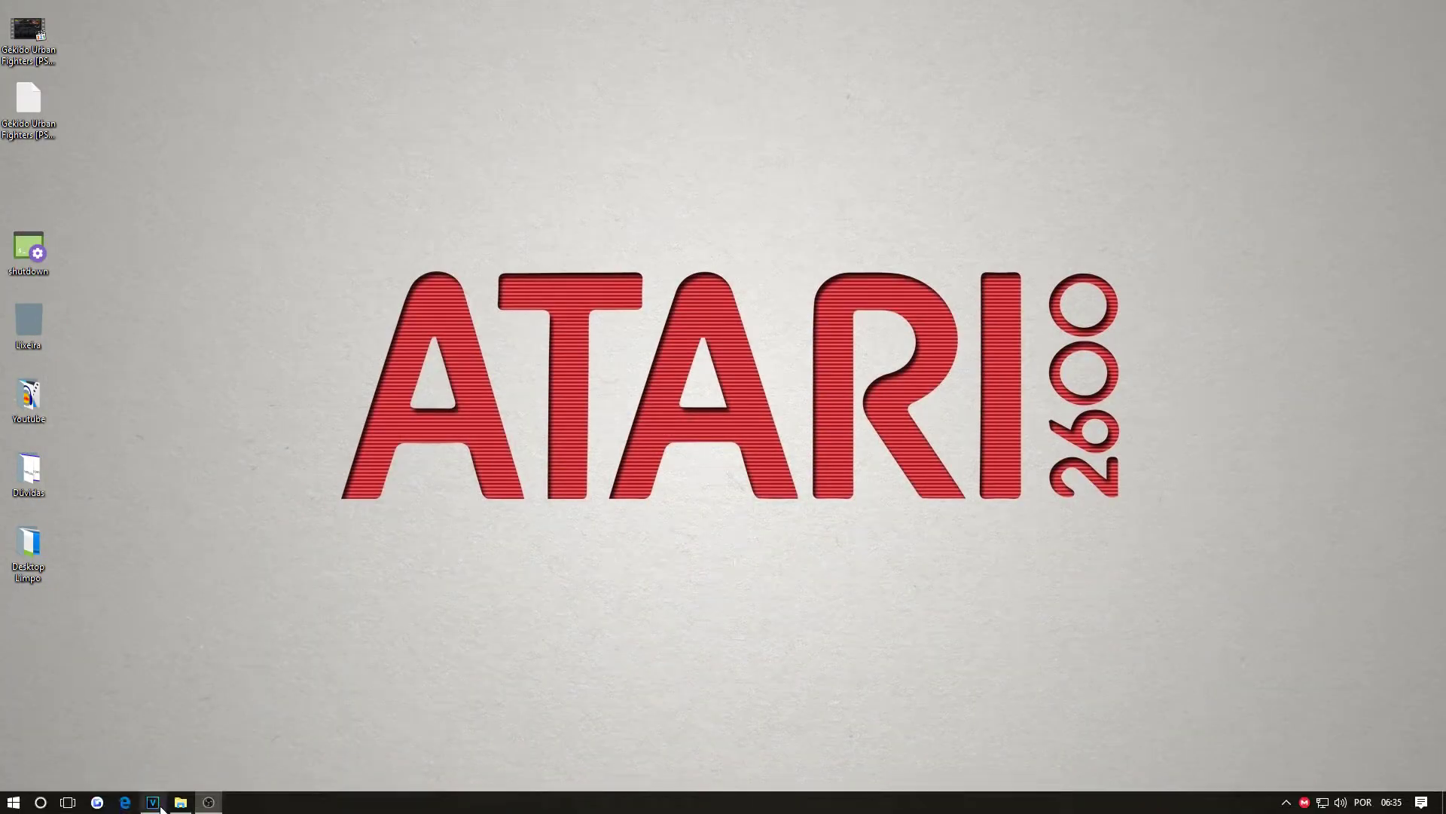
left_click(175, 804)
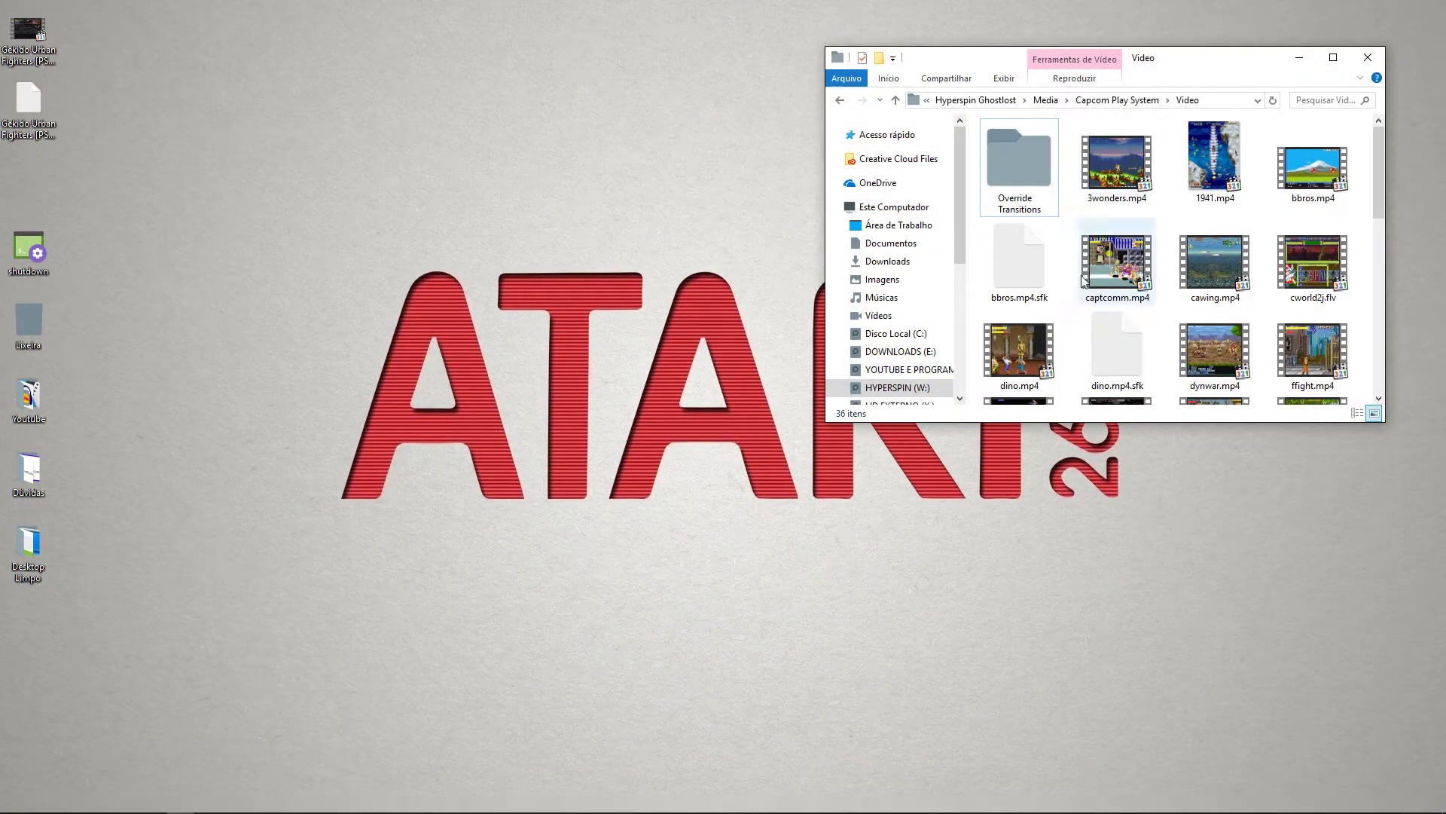
left_click(1012, 356)
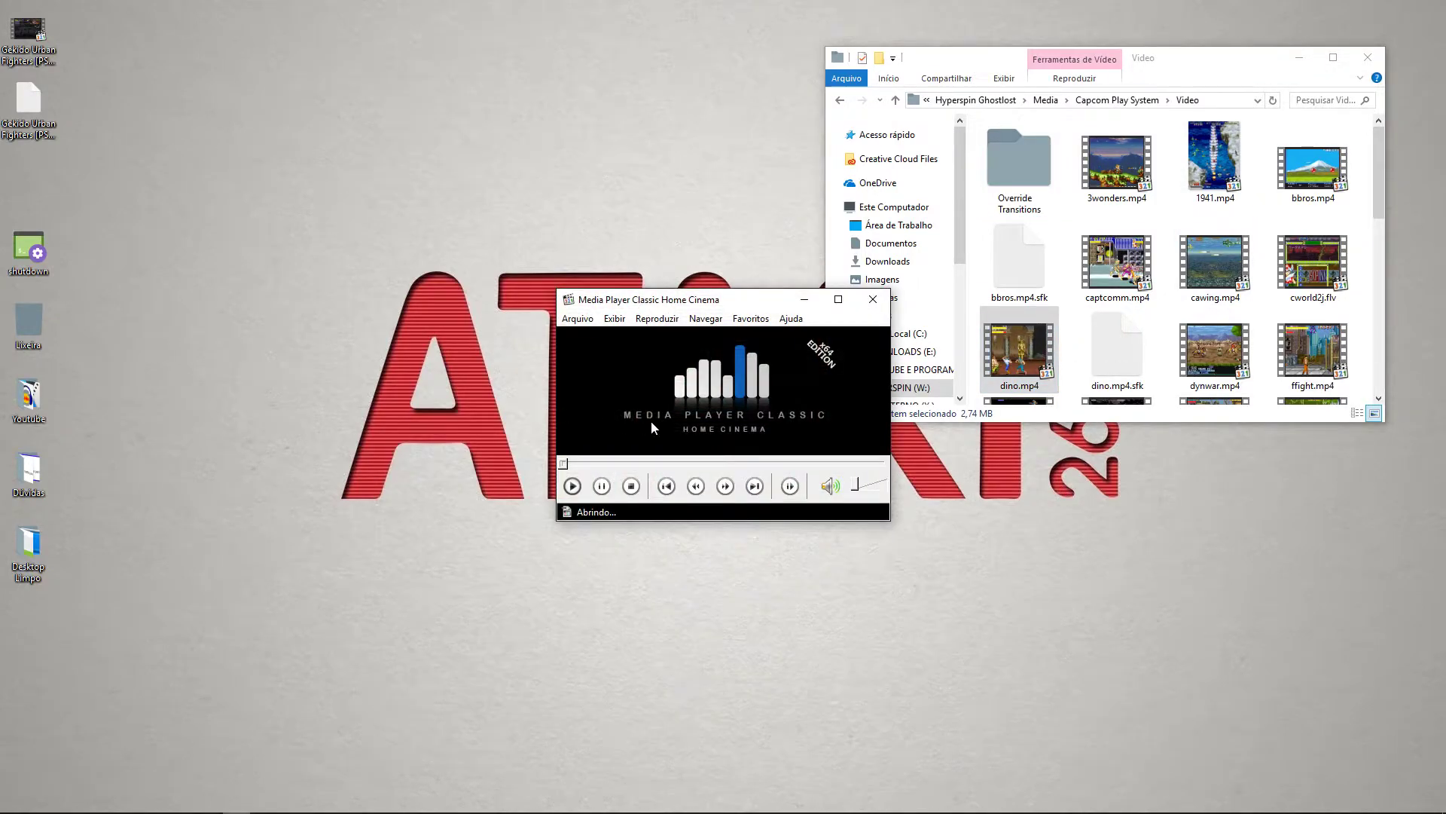
left_click_drag(715, 190, 509, 161)
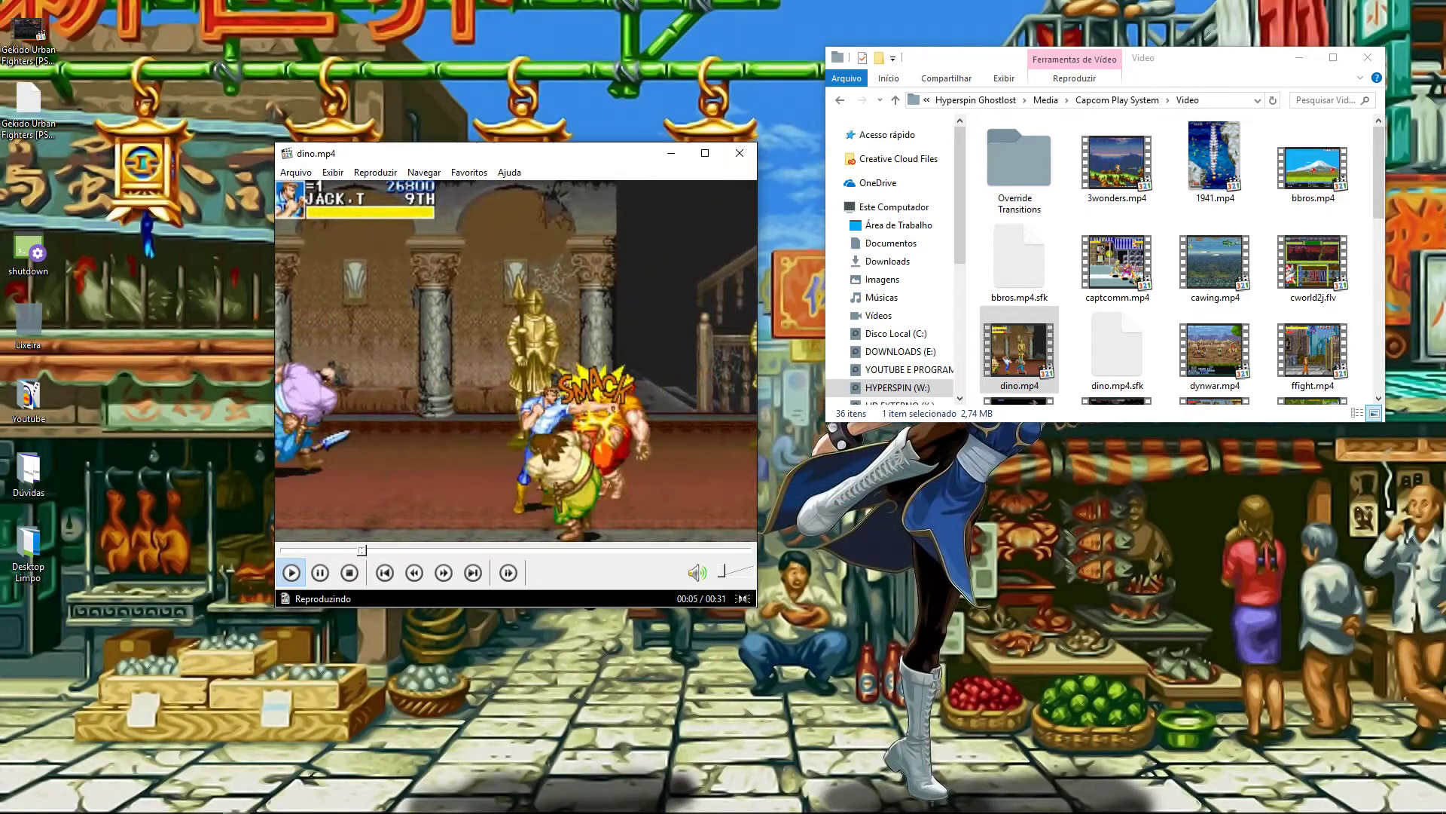
left_click_drag(536, 156, 547, 151)
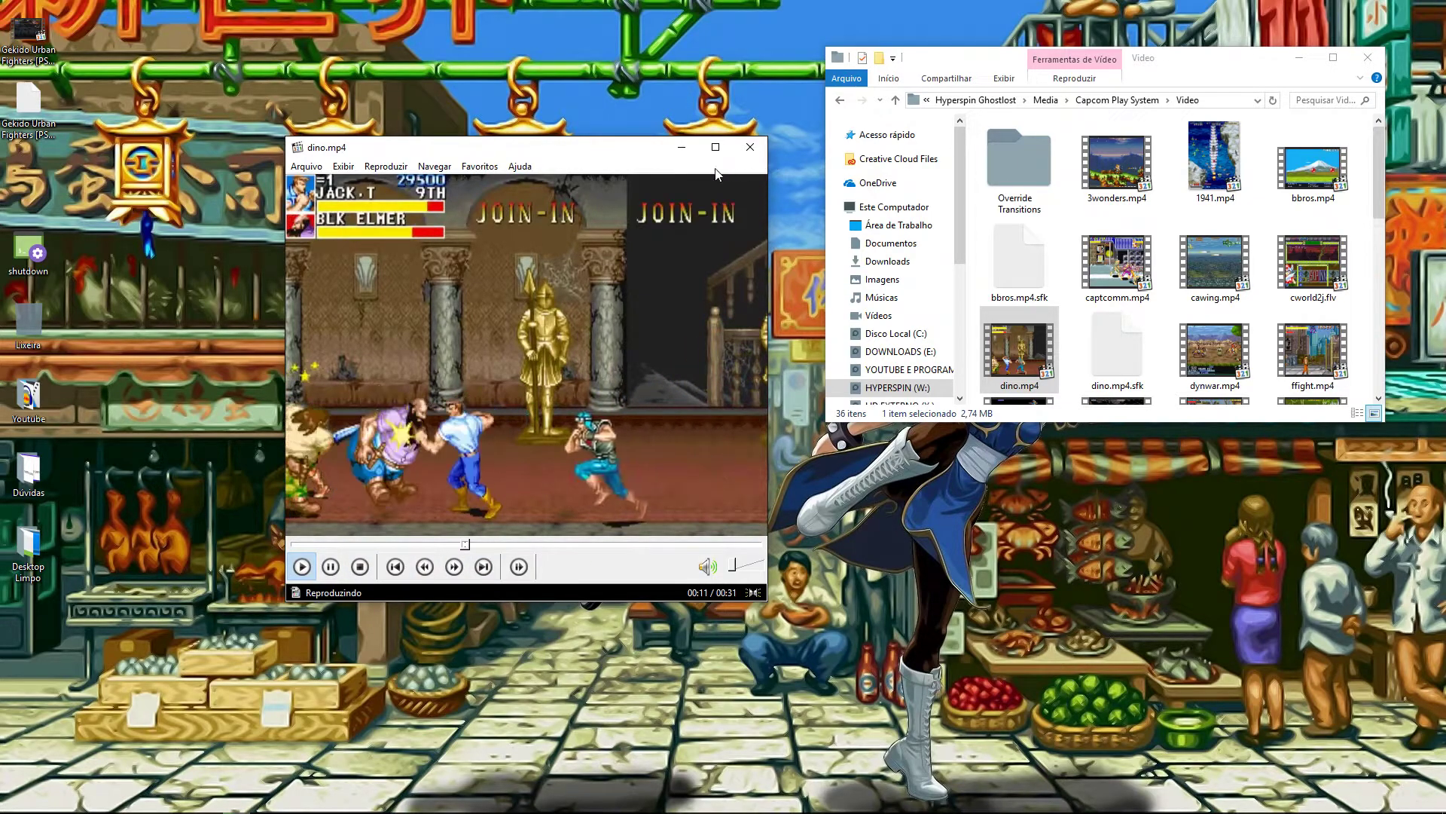
left_click_drag(475, 148, 465, 144)
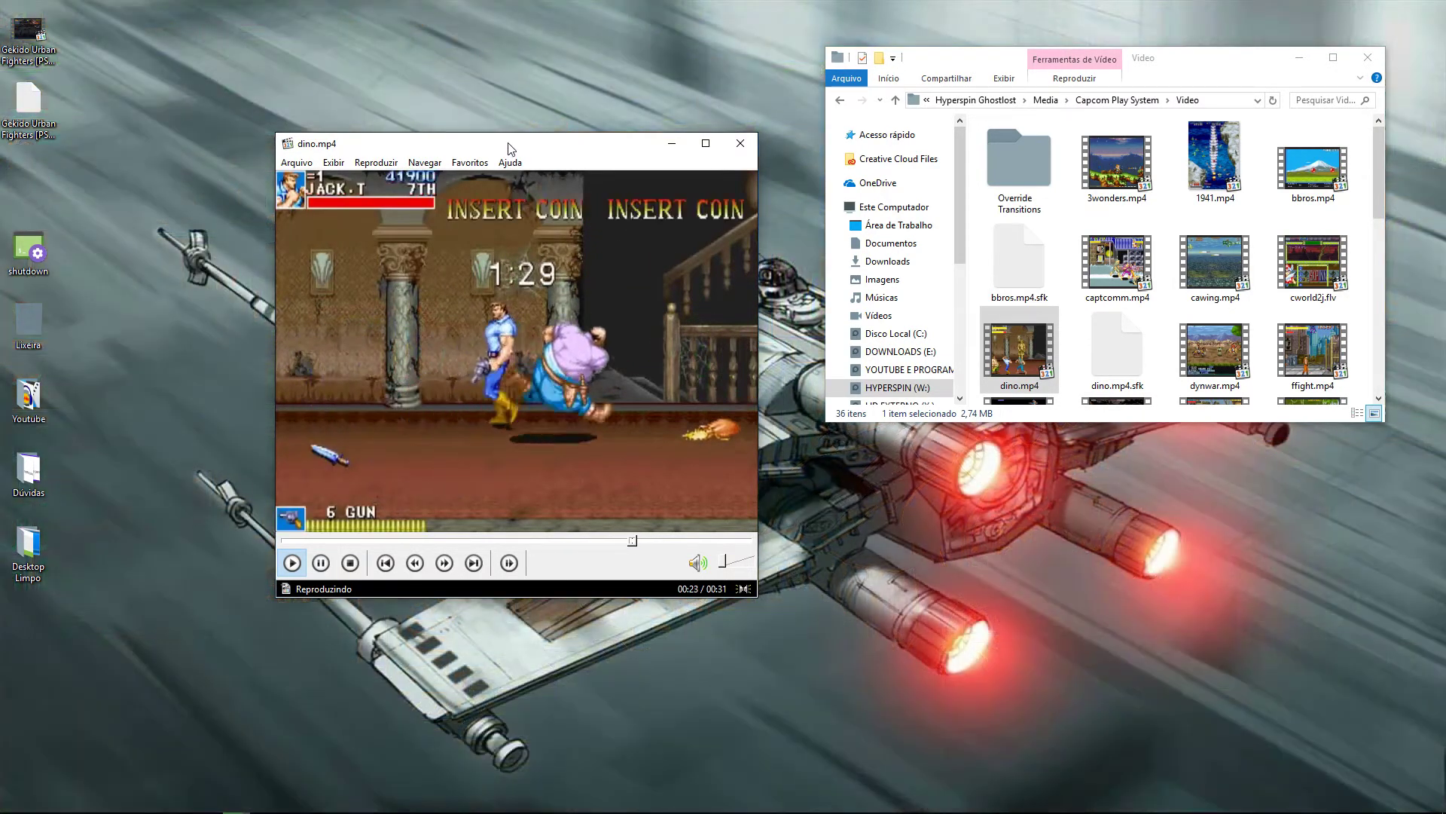
Step: Replay dino.mp4 in the media player to examine how the gameplay fills the frame, and close the player
left_click_drag(511, 145, 520, 145)
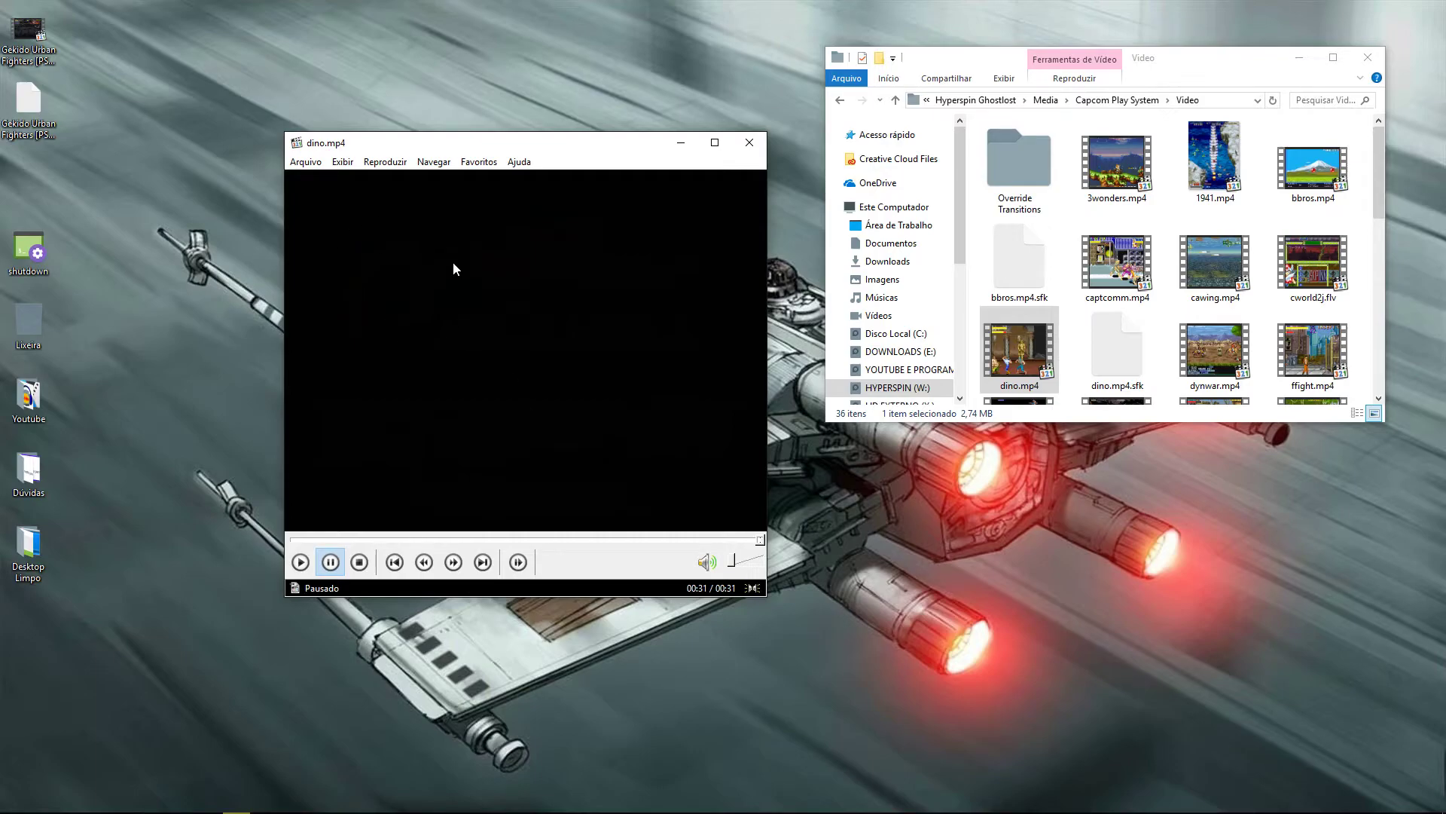
mouse_move(460, 135)
left_mouse_down()
mouse_move(483, 139)
mouse_move(448, 123)
left_mouse_up()
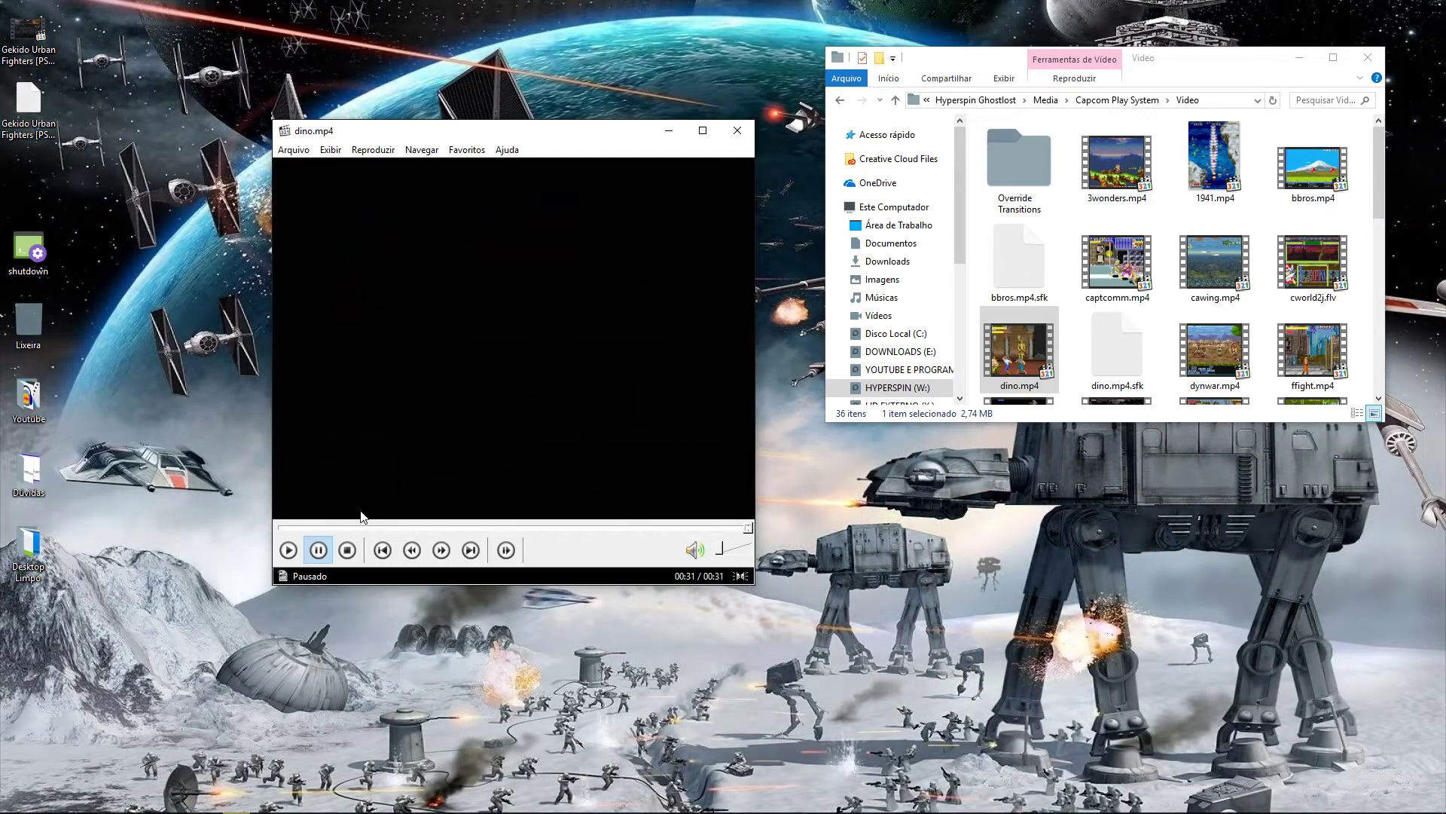
left_click(288, 550)
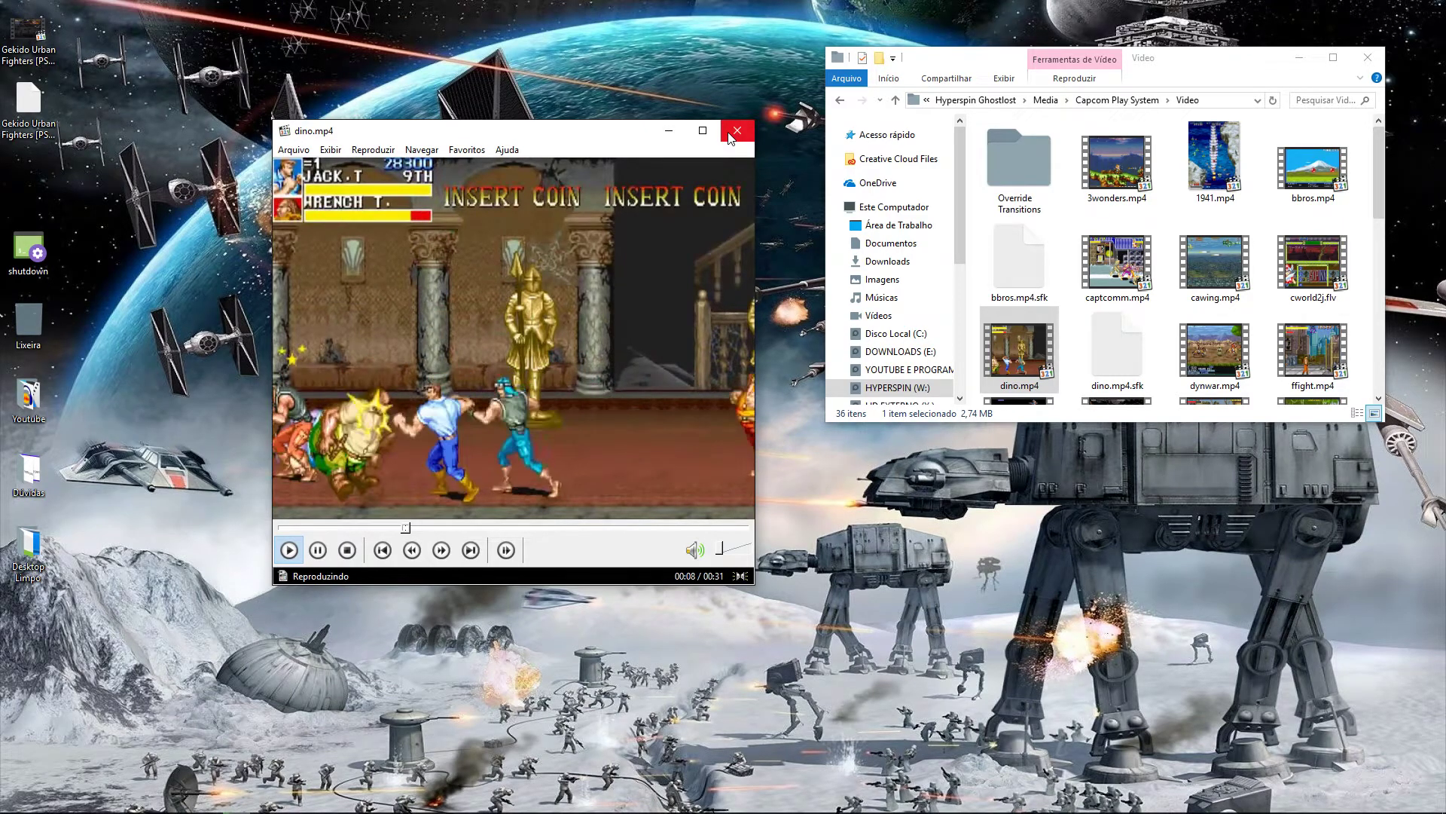
left_click(729, 136)
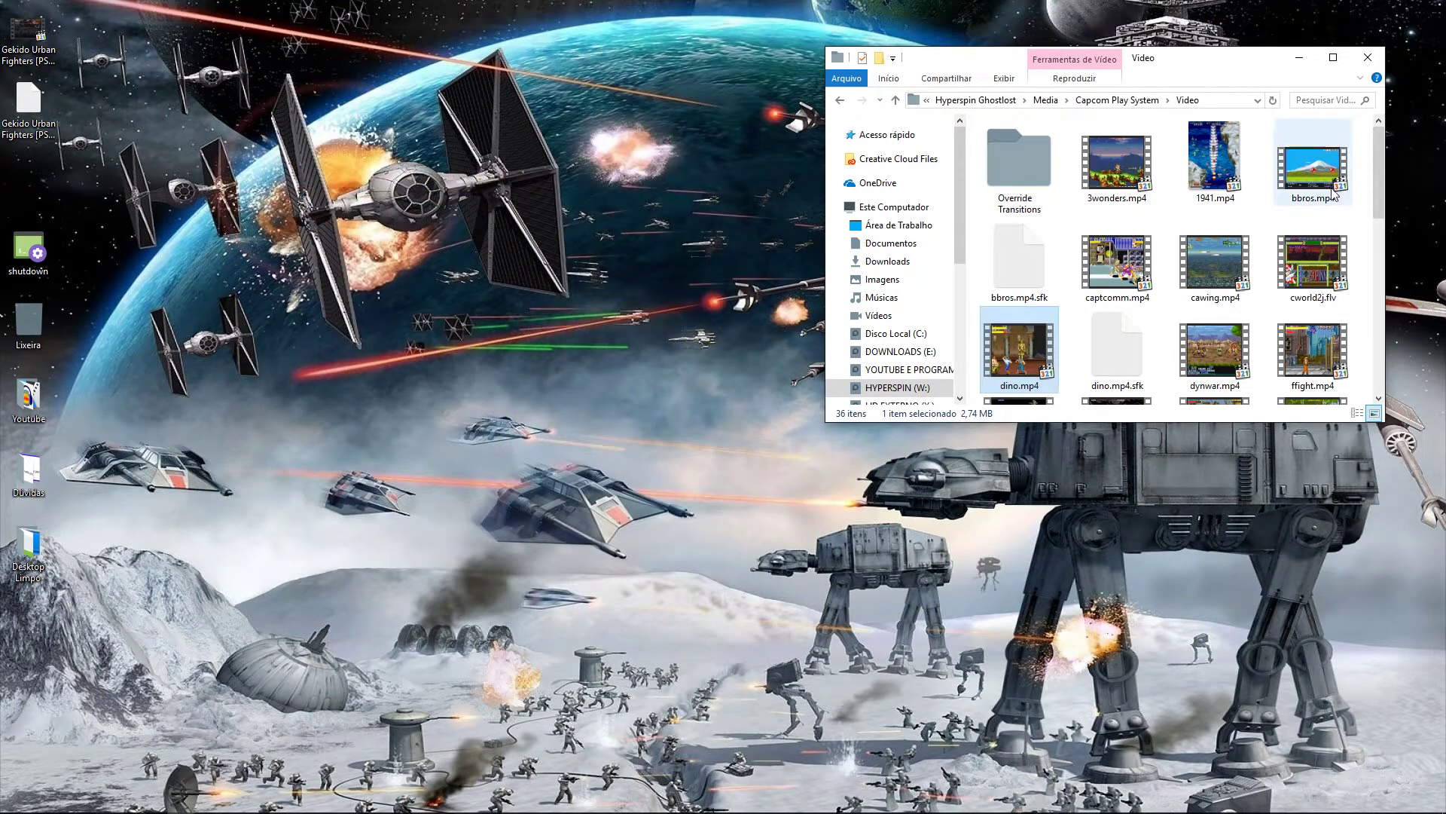
Step: Play bbros.mp4 from the Video folder to examine its side borders, and close the player and minimize File Explorer
left_click(1295, 174)
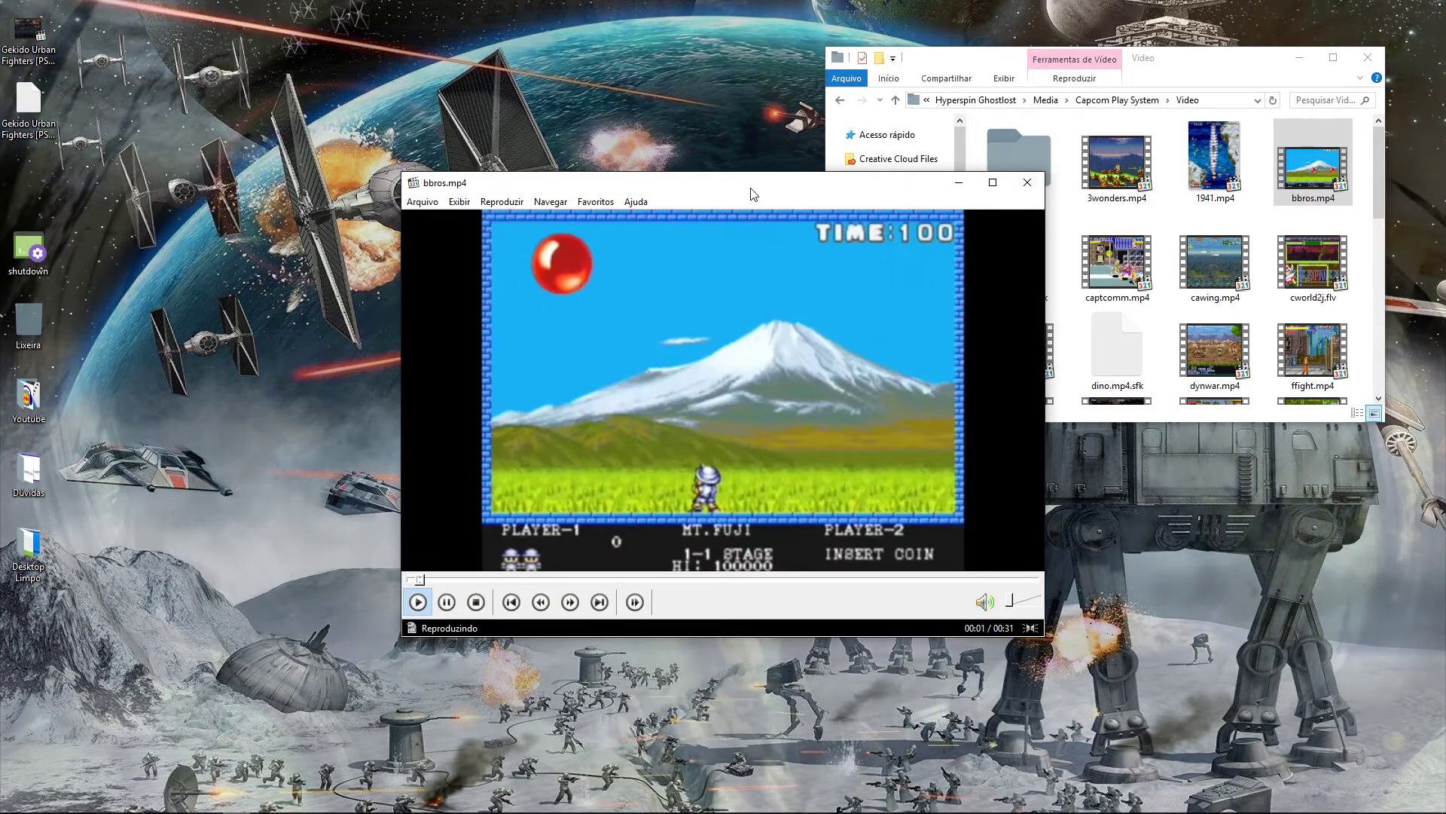
left_click_drag(746, 172, 489, 78)
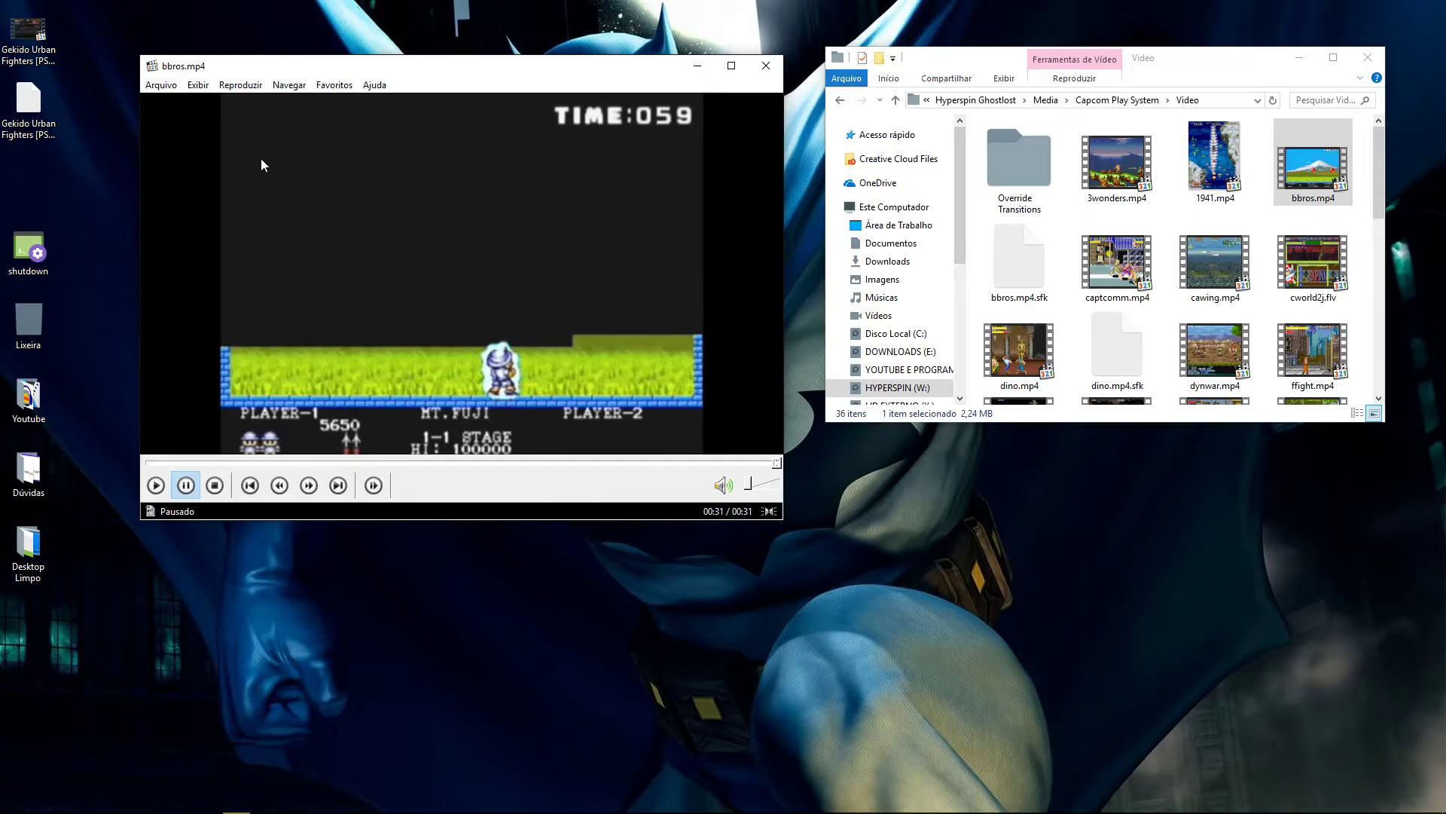
left_click(770, 66)
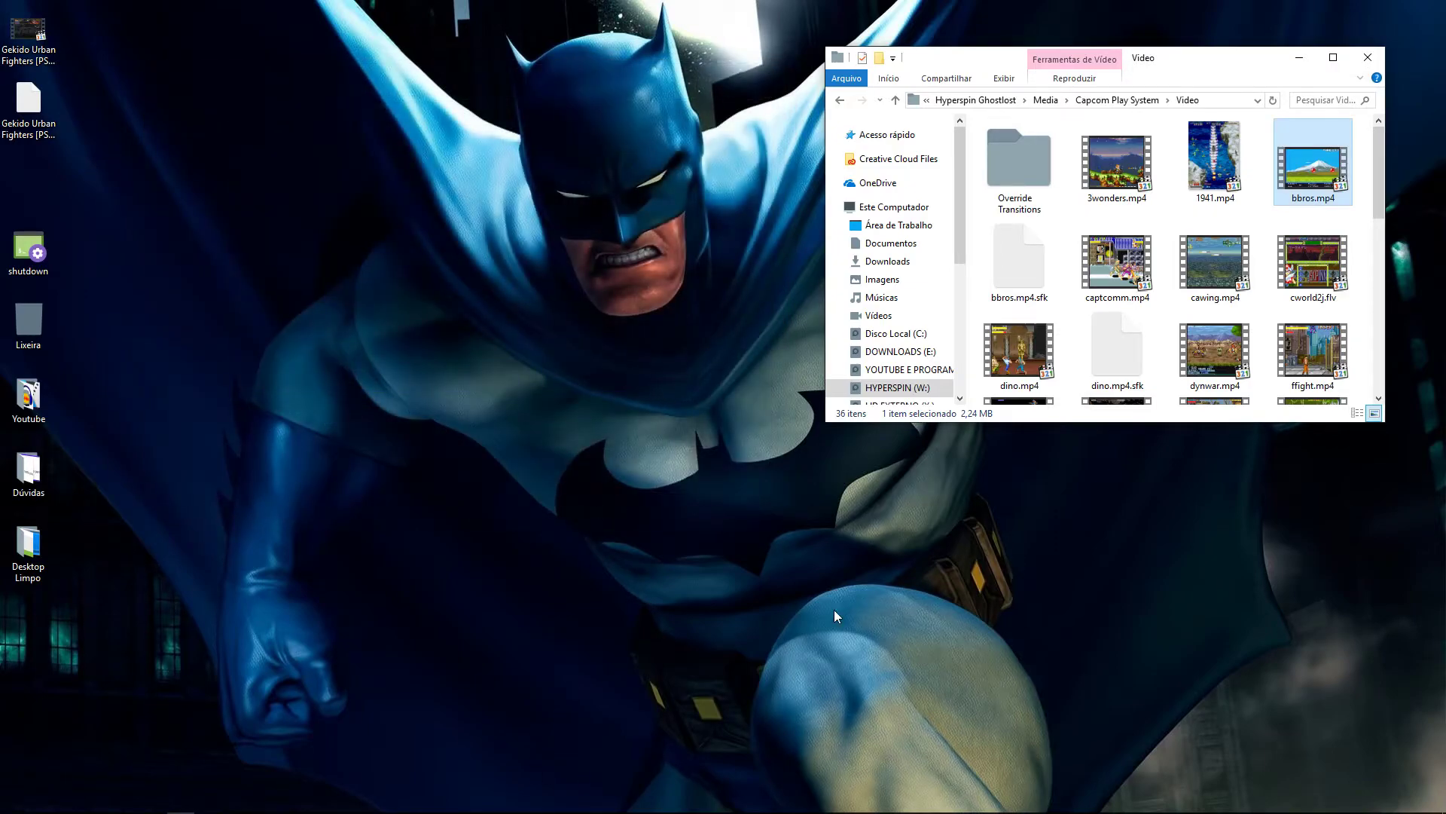
left_click(1300, 57)
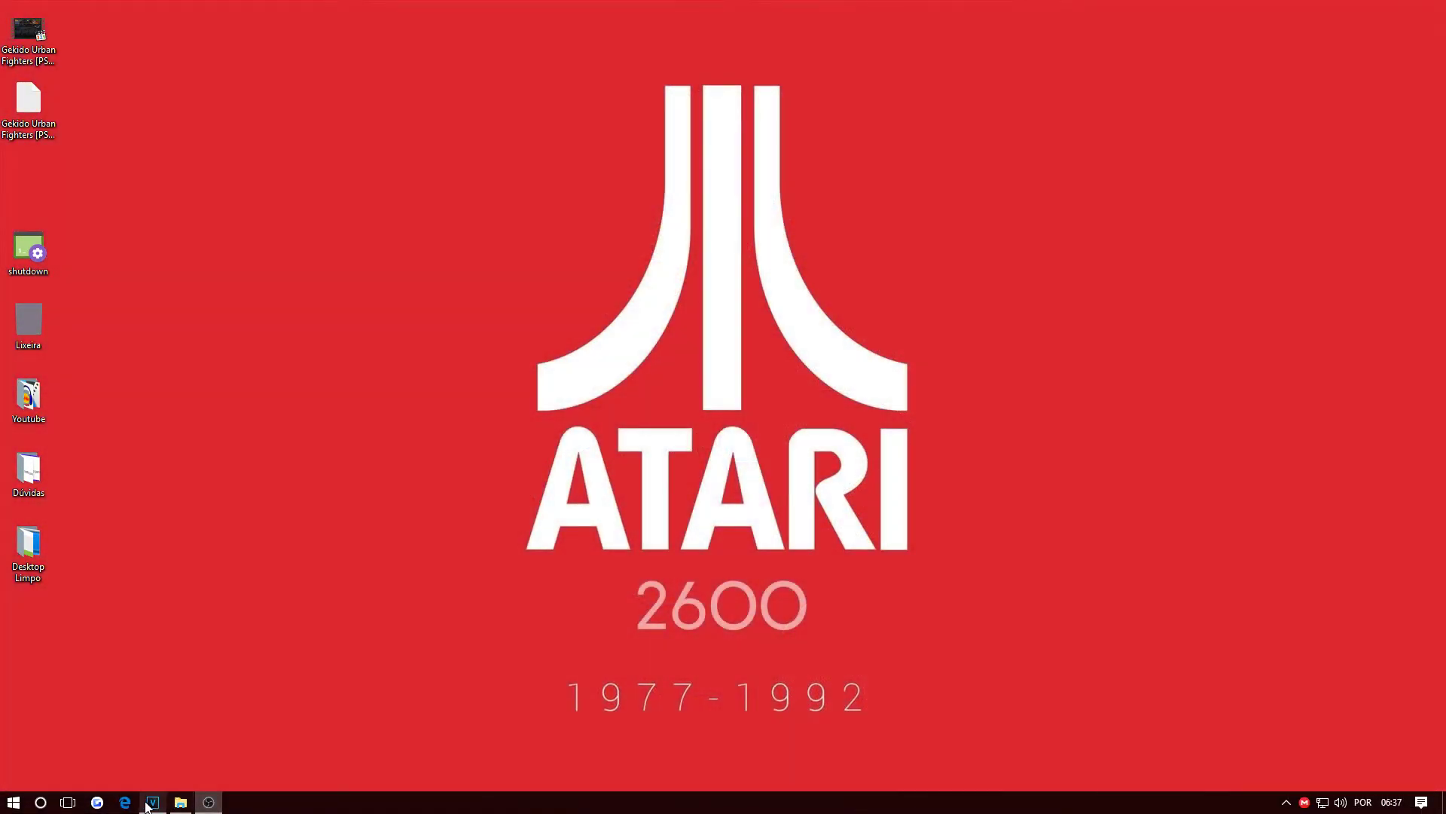
Step: Switch to VEGAS Pro and turn off Maintain Aspect Ratio for the dino clip
left_click(153, 802)
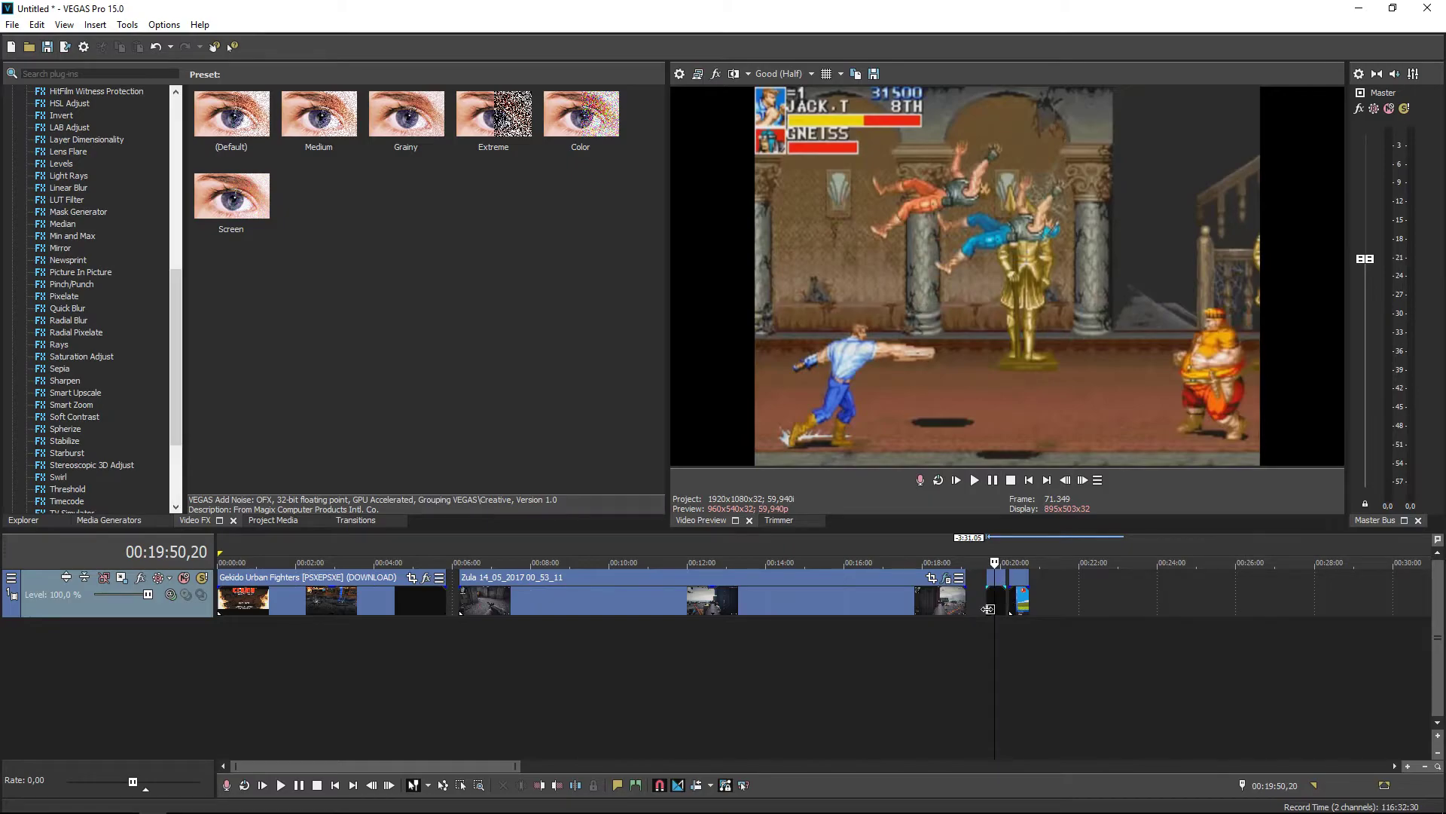
scroll(972, 611, "up", 1)
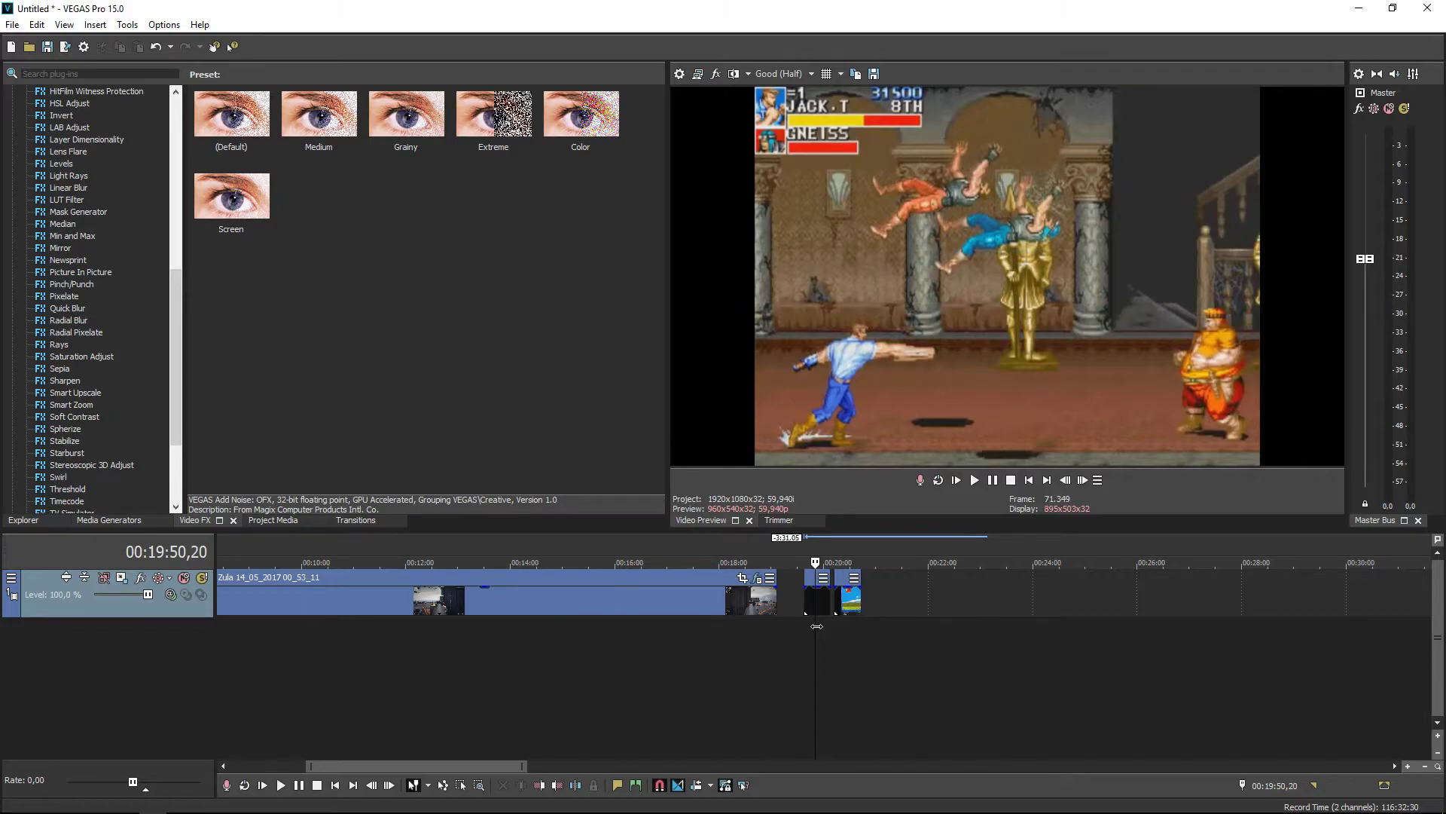
scroll(869, 564, "up", 5)
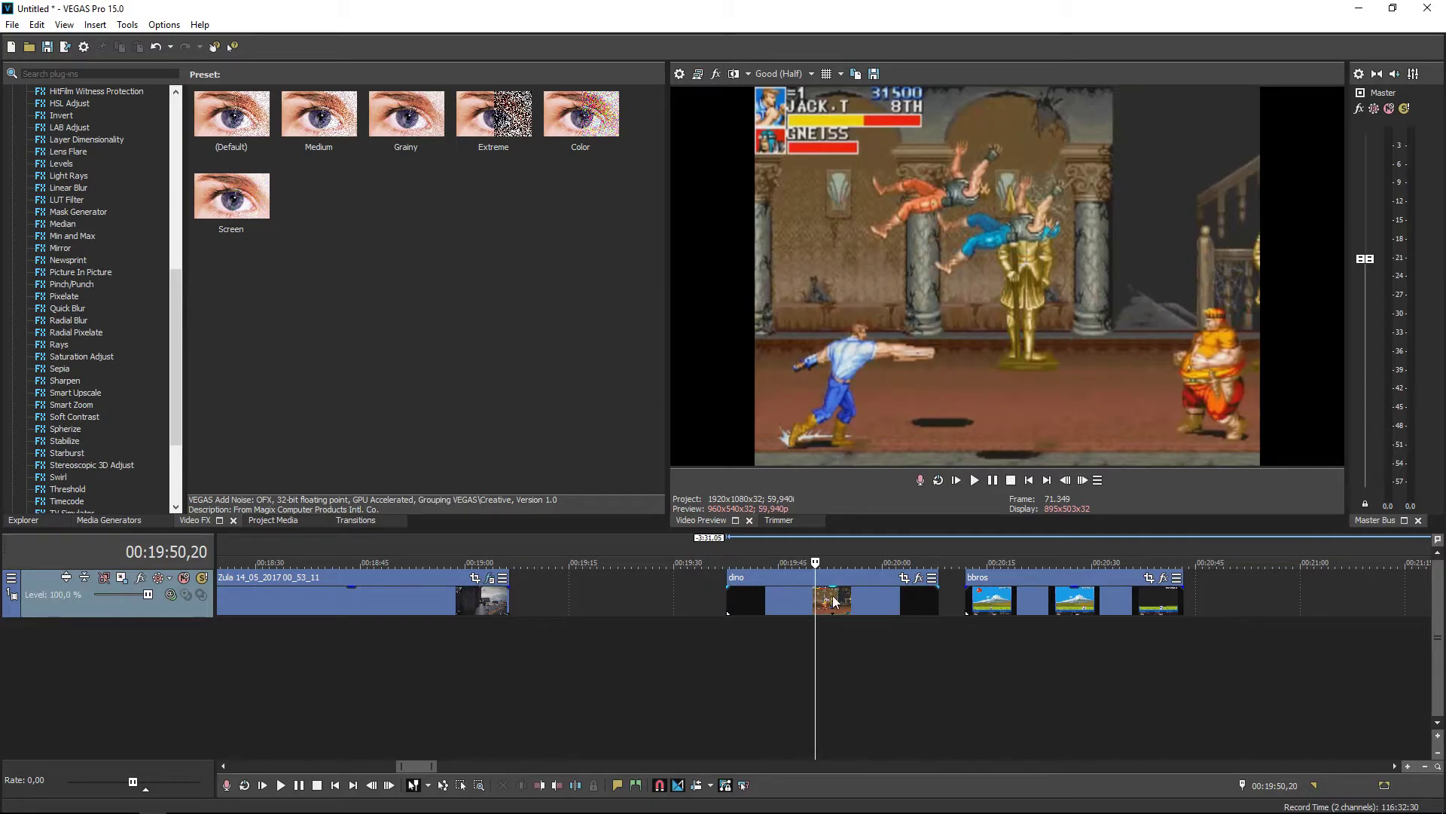
right_click(896, 600)
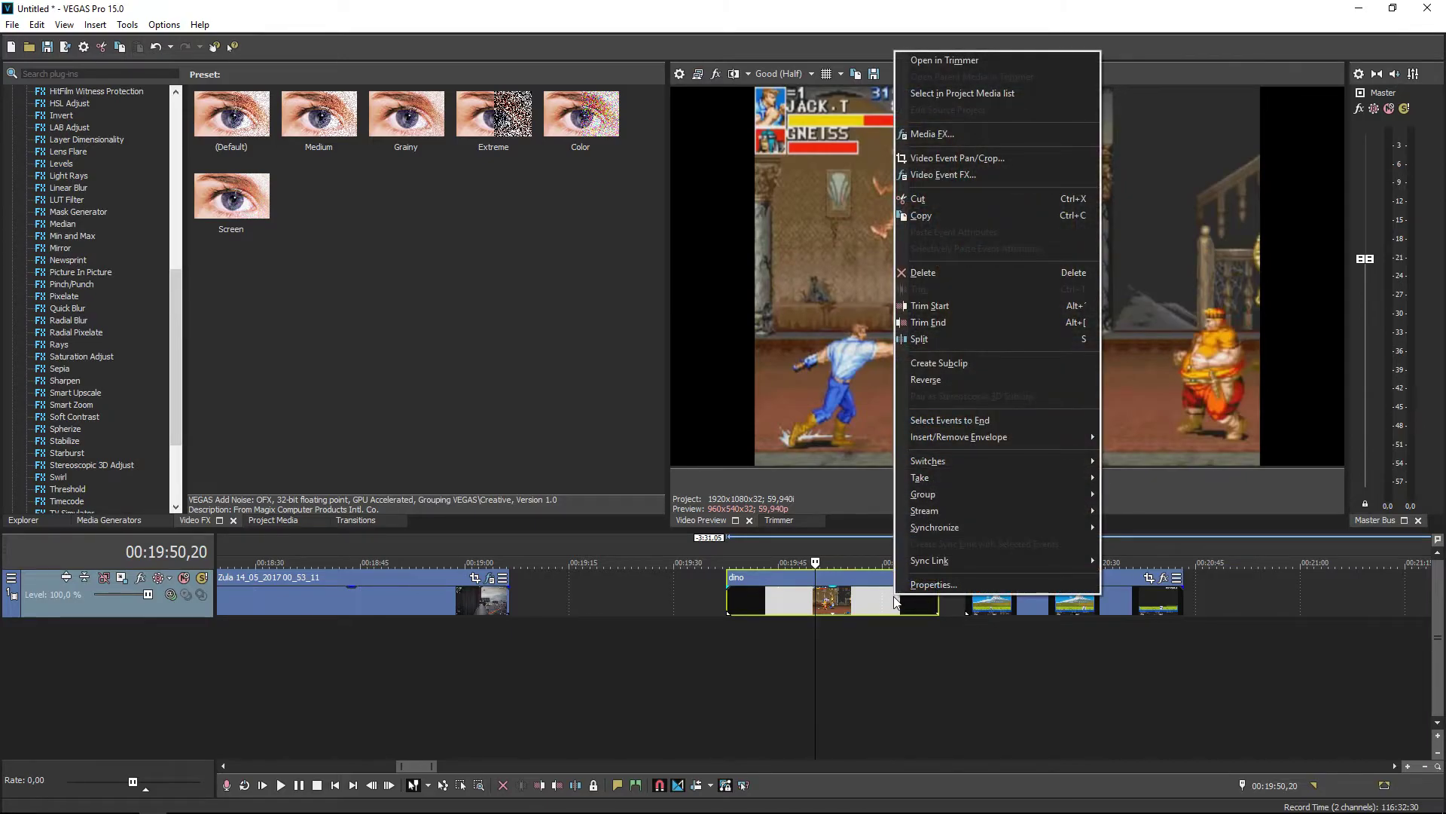
mouse_move(938, 464)
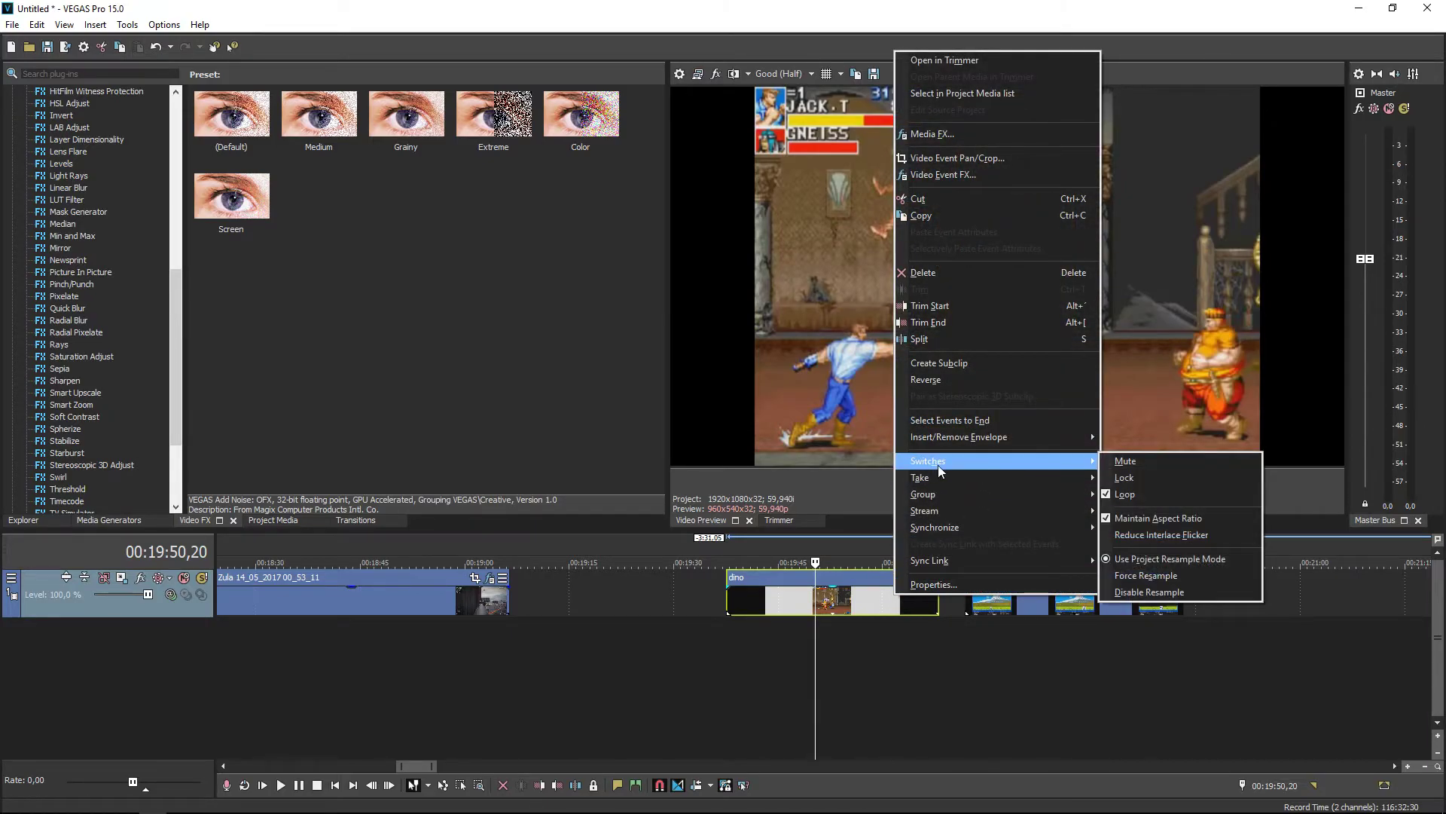
left_click(1143, 520)
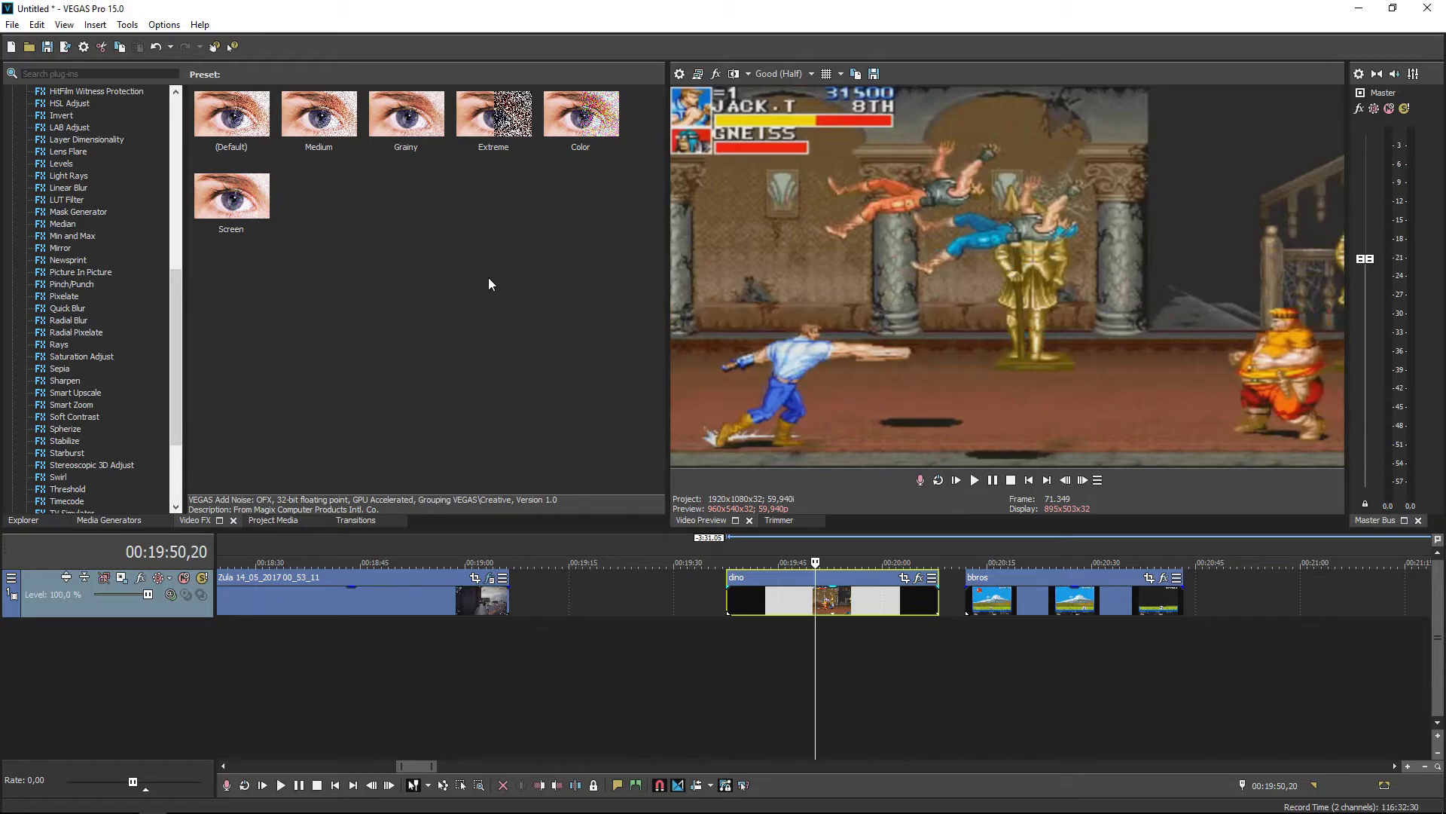
left_click(12, 25)
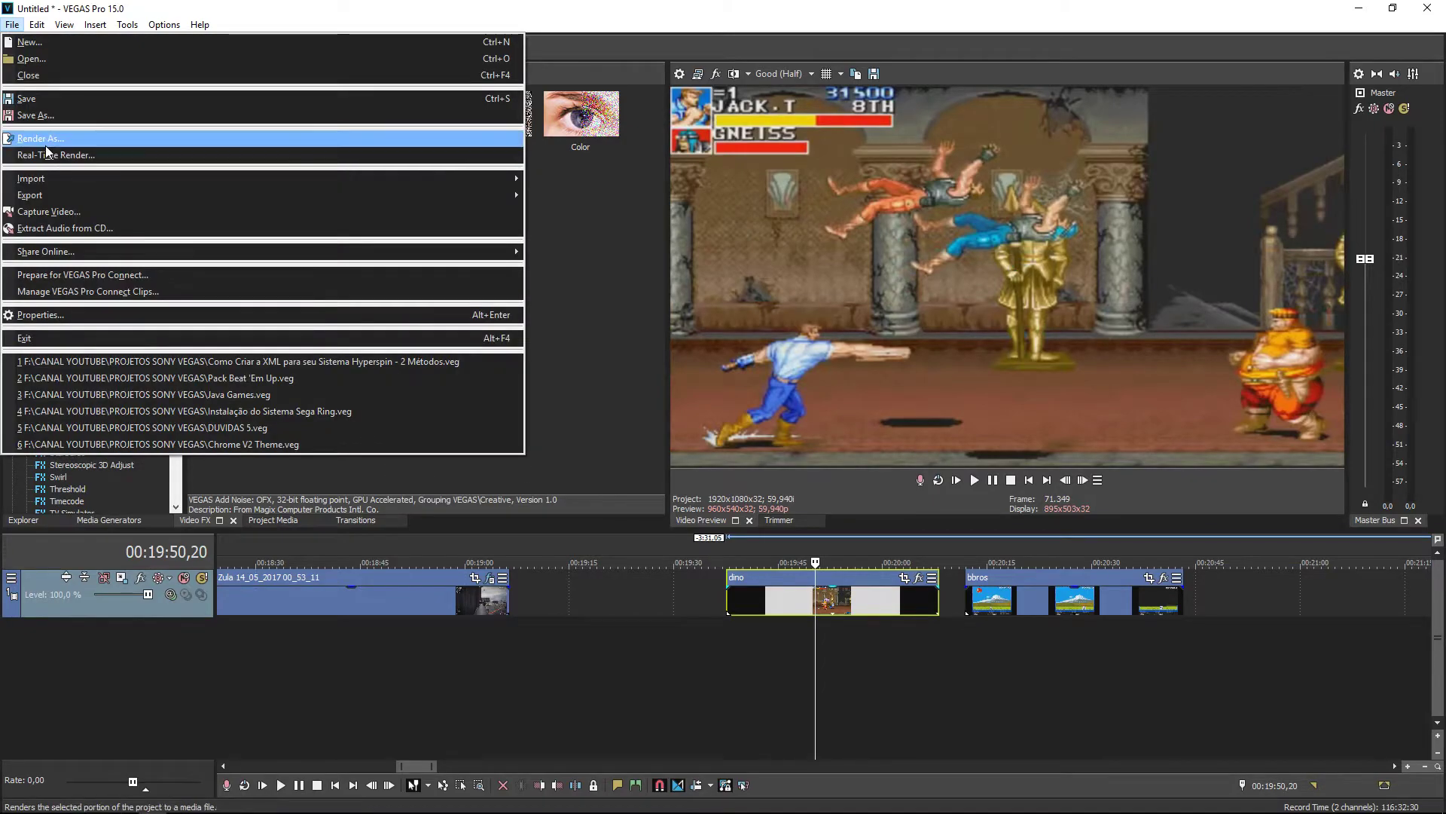
left_click(838, 137)
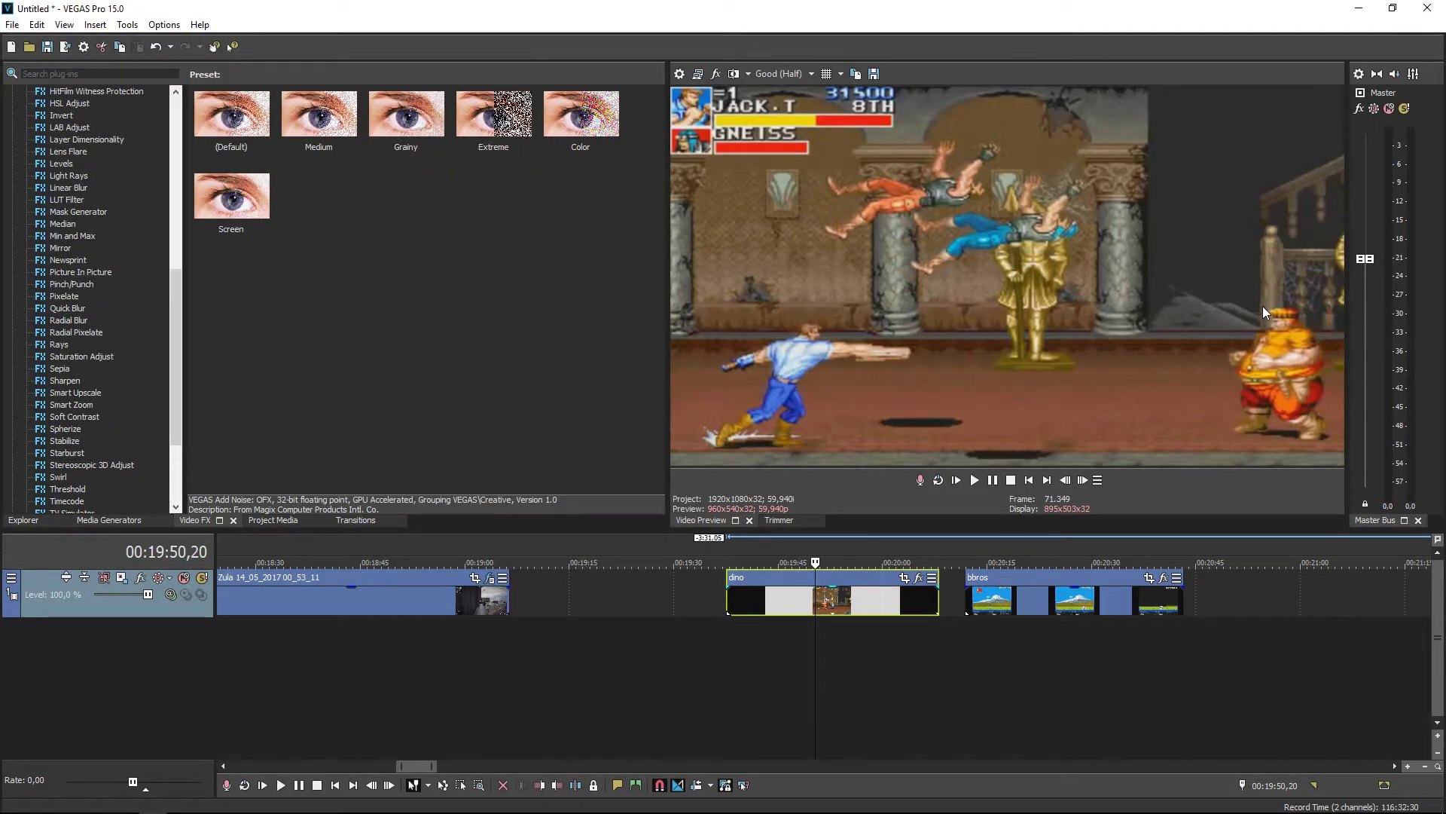
Step: Move the dino and bbros clips about 14 seconds earlier on the timeline and place the playhead inside bbros at 00:20:10,41
left_click_drag(809, 593, 777, 594)
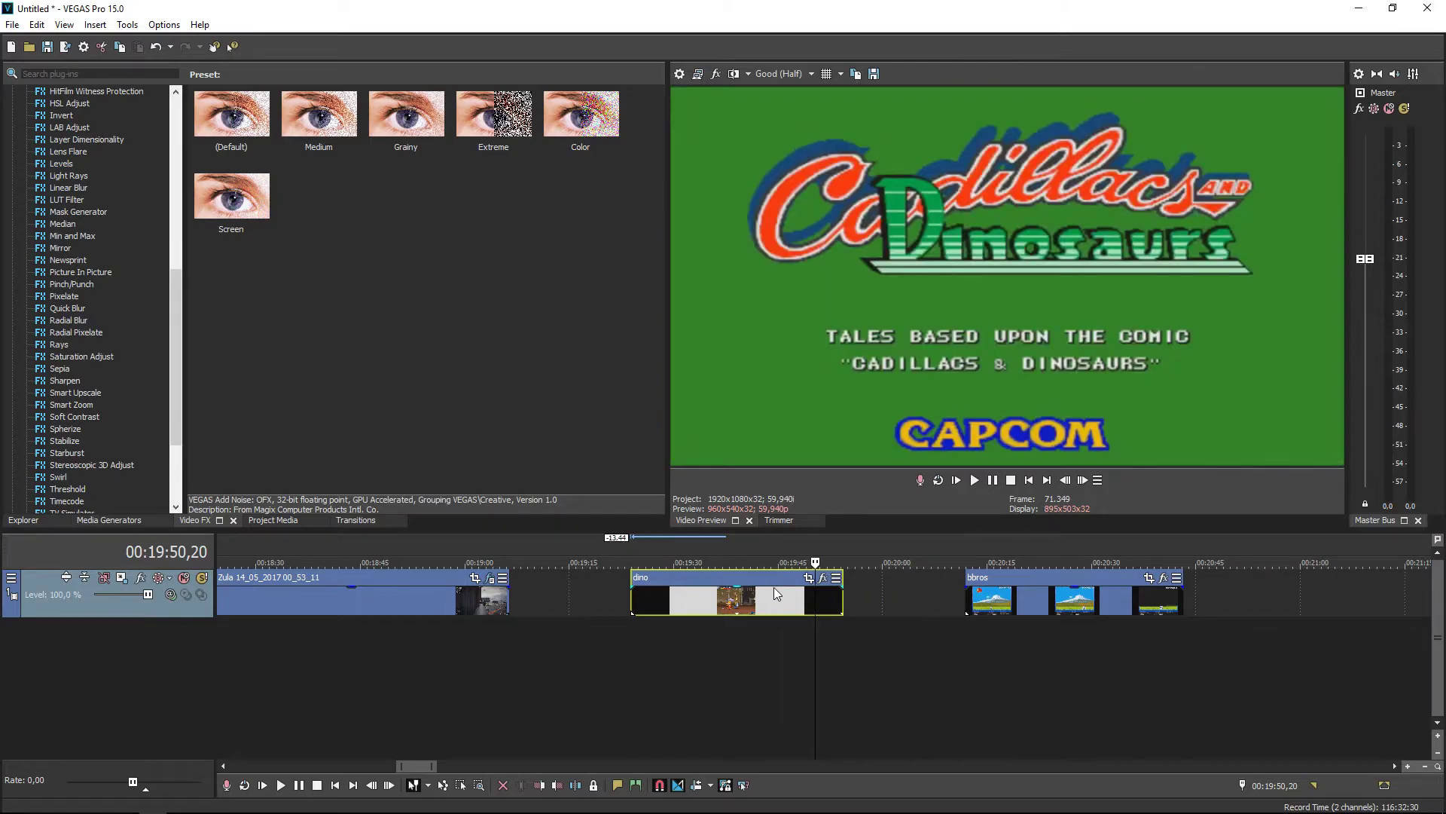
left_click_drag(1022, 592, 927, 593)
left_click(957, 603)
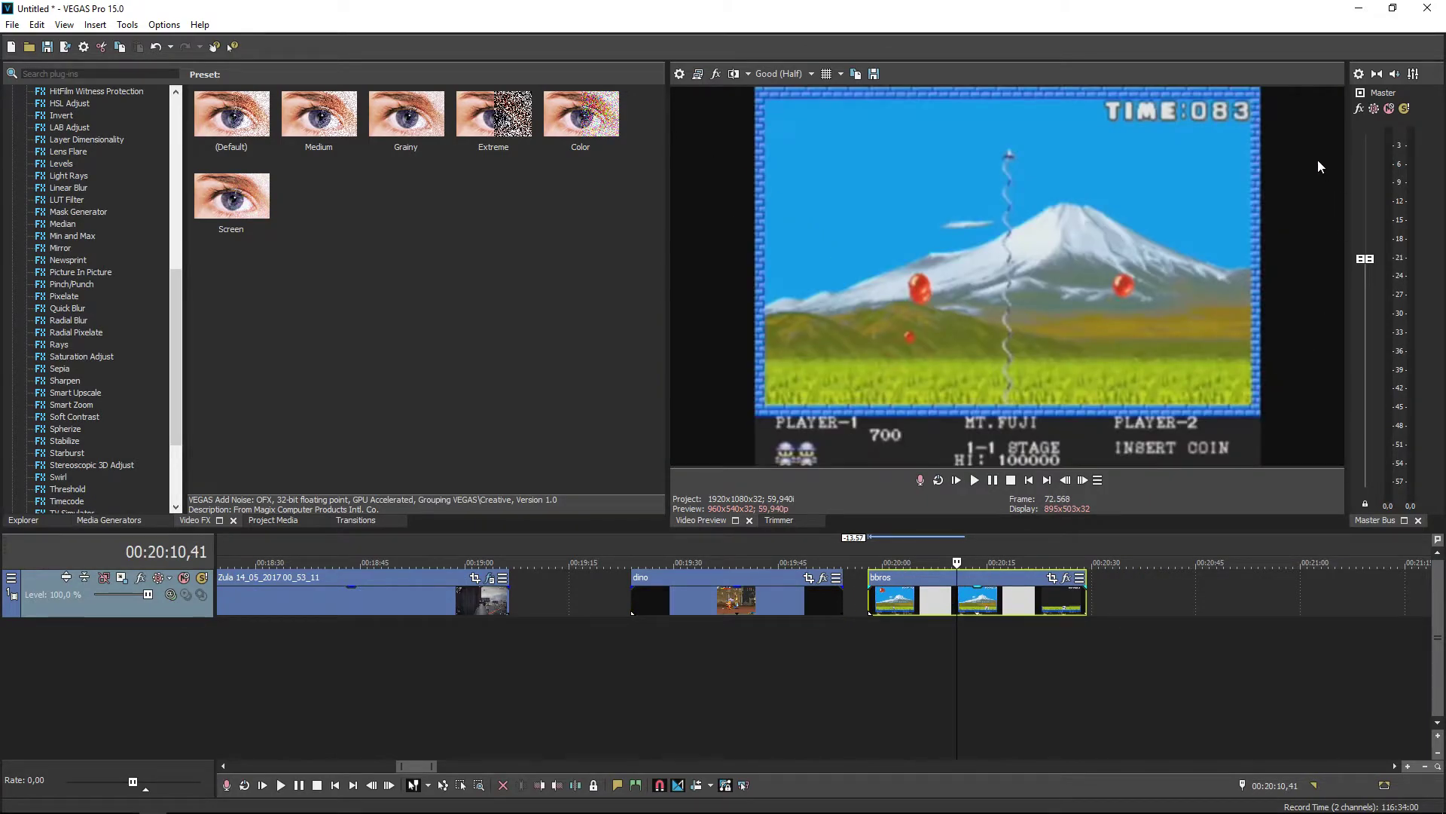
Step: Turn off Maintain Aspect Ratio for the bbros clip
right_click(921, 604)
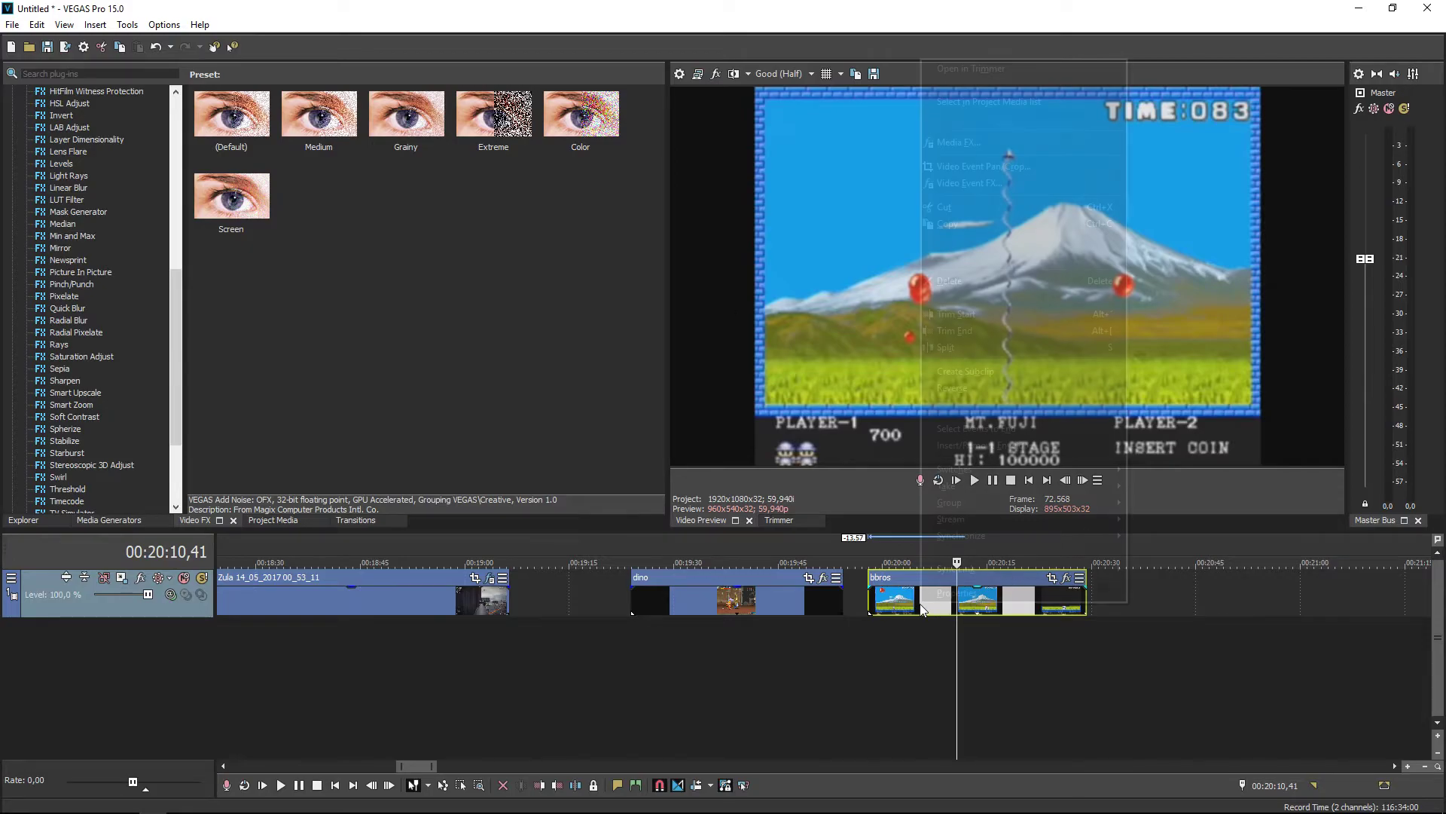
mouse_move(1045, 470)
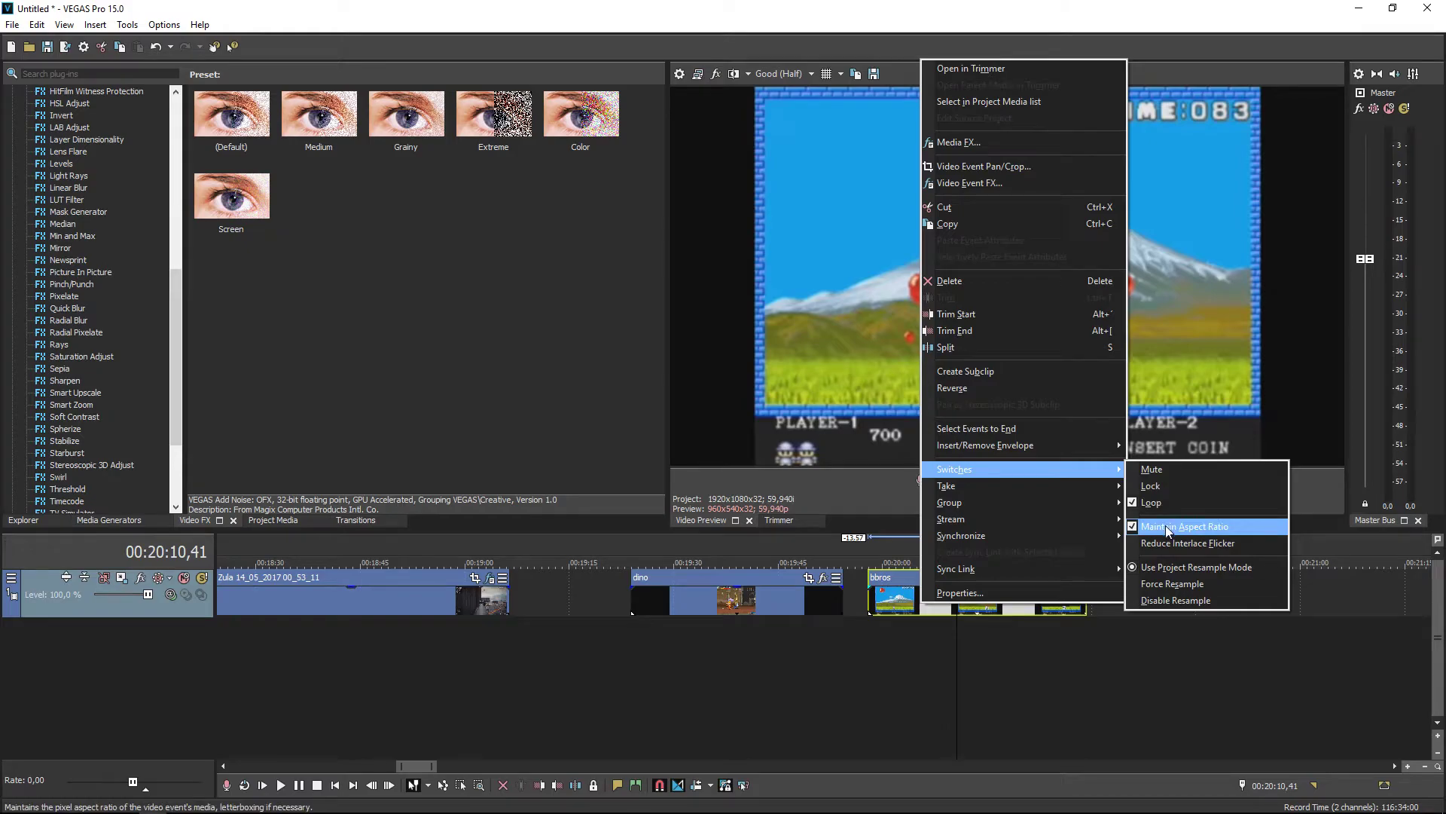
left_click(1165, 526)
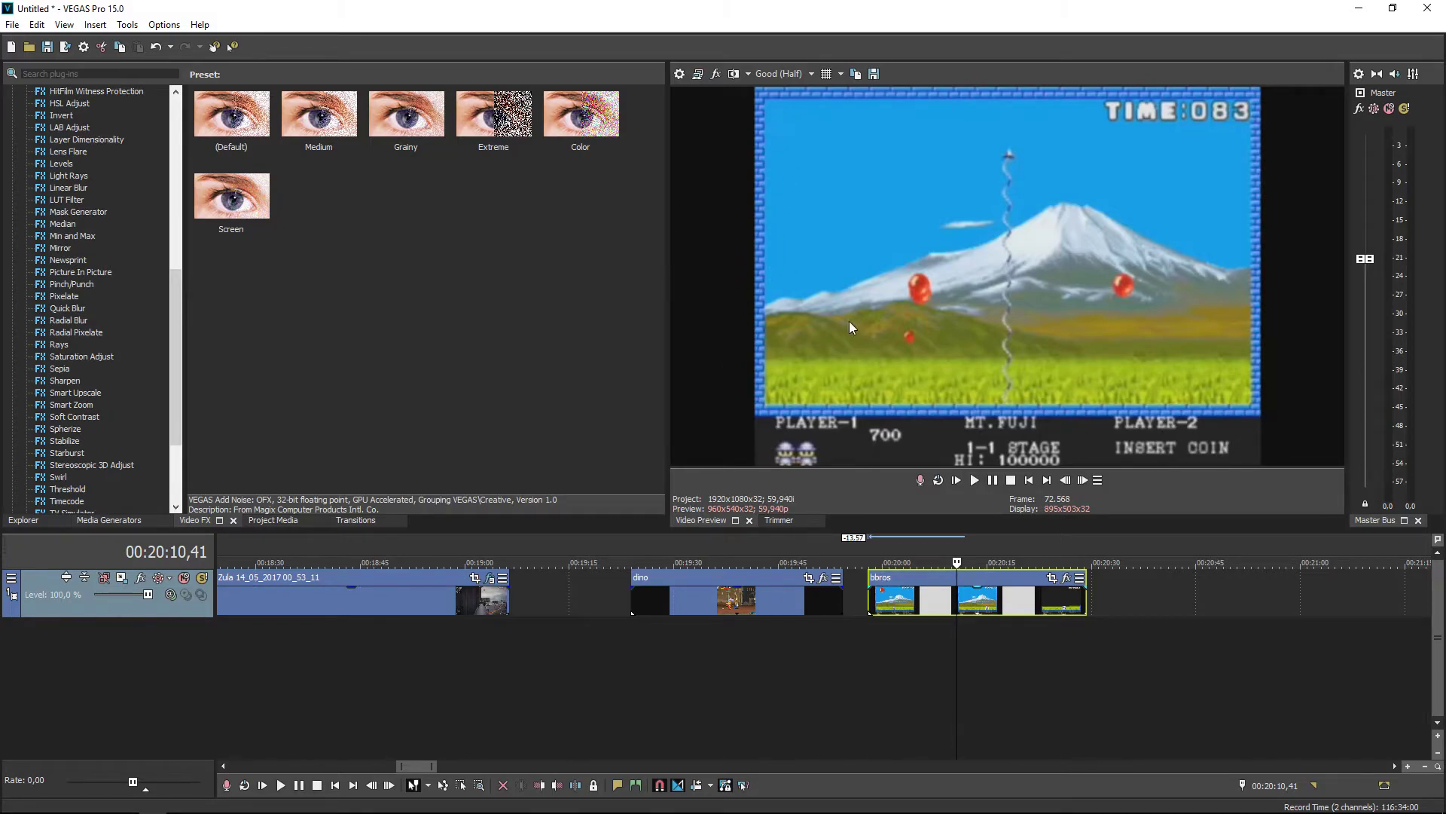
Step: Crop the black side borders off the bbros clip with Event Pan/Crop, to about 638 wide by 480 high, and close the window
left_click(1052, 580)
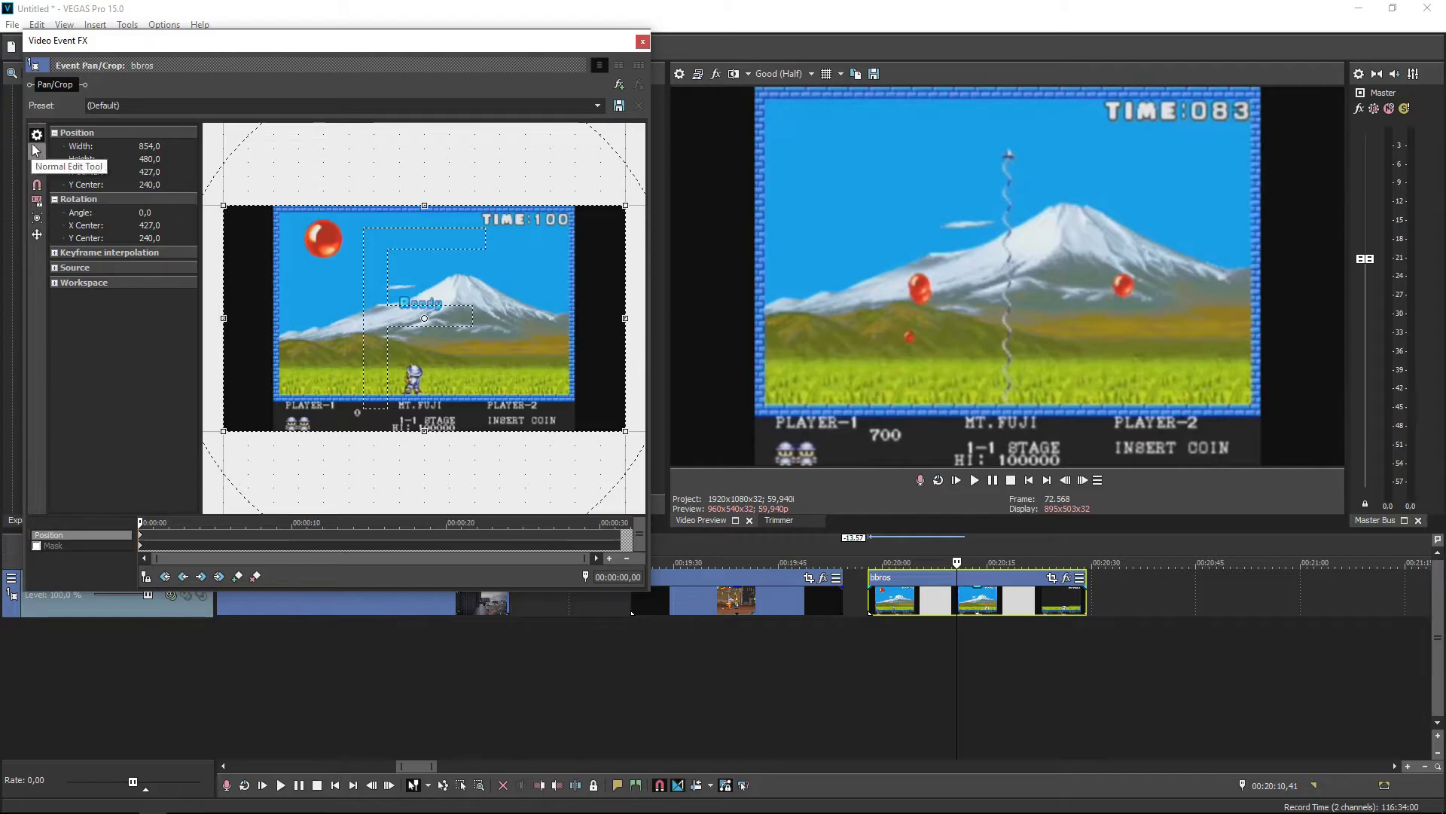
left_click(35, 200)
left_click_drag(602, 317, 576, 317)
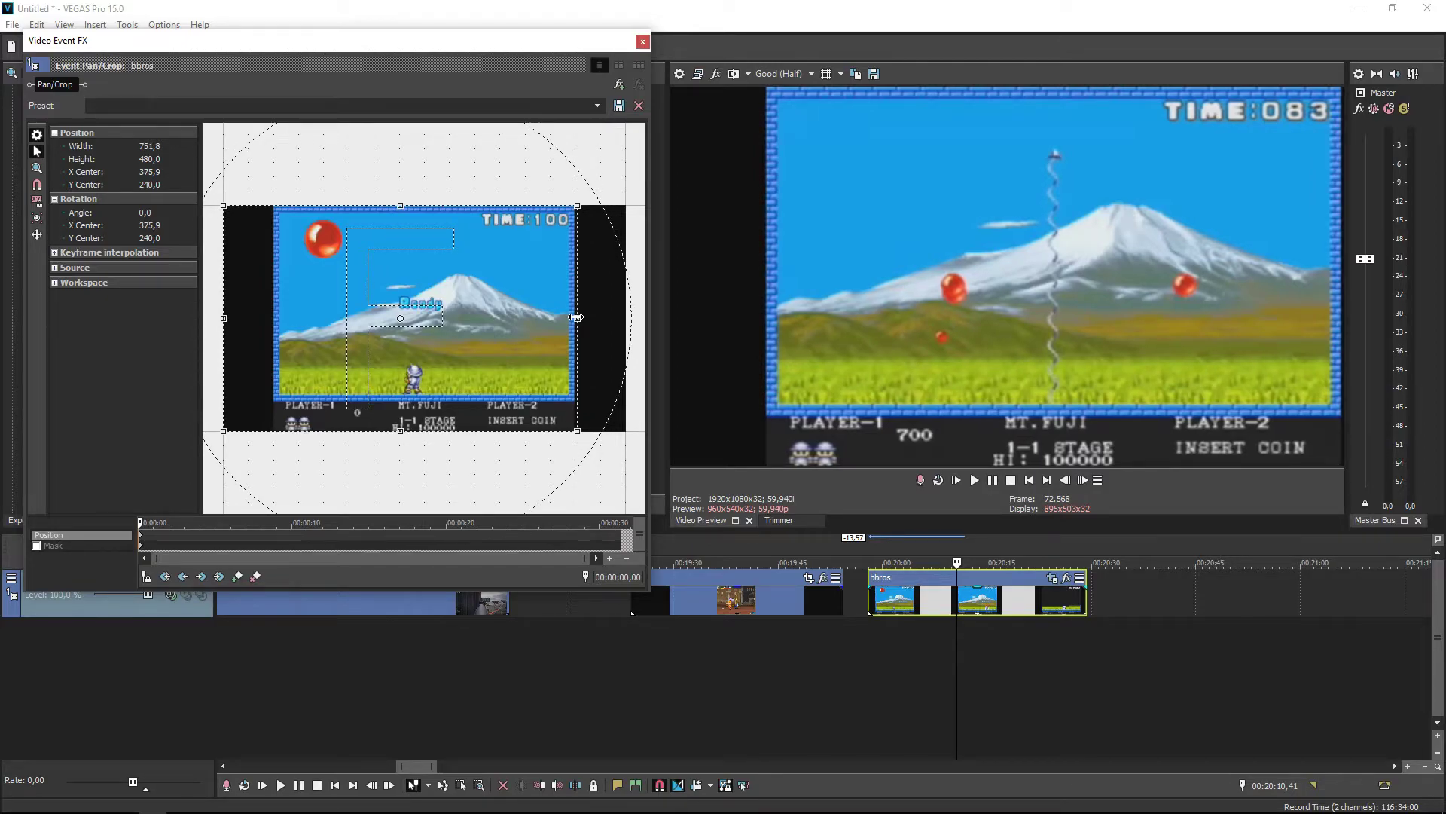
left_click_drag(574, 317, 573, 317)
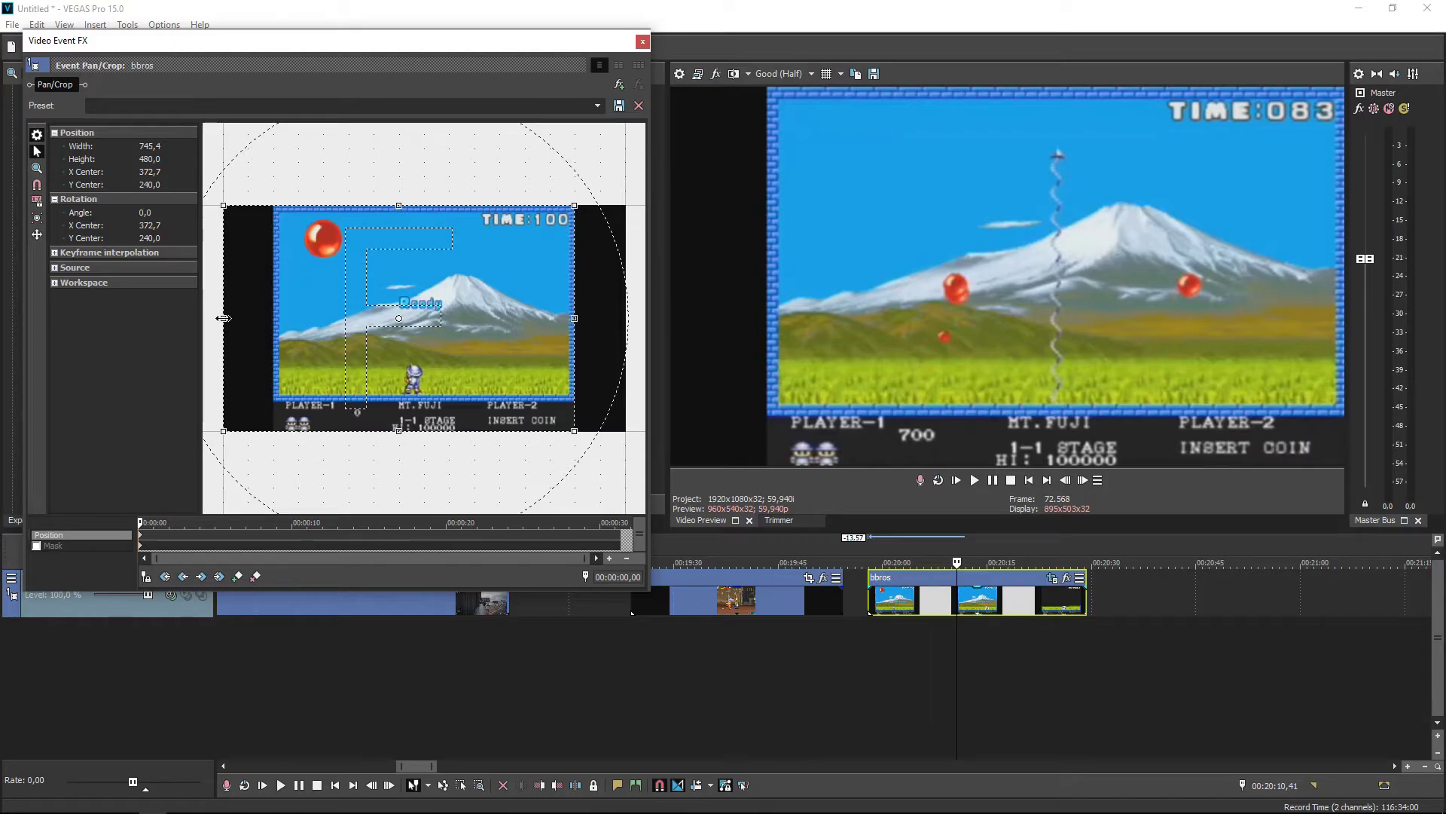
left_click_drag(225, 318, 272, 318)
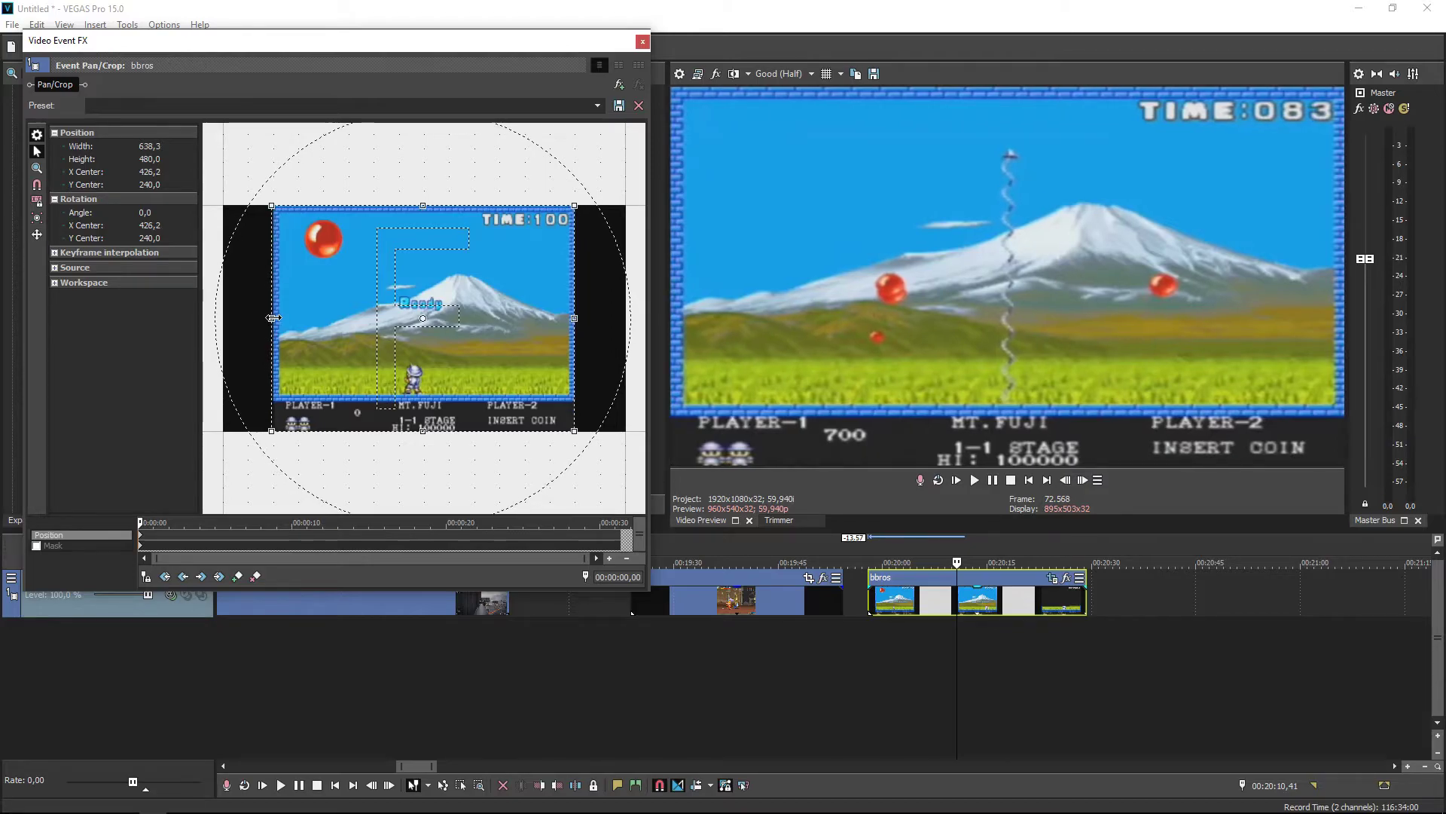
left_click_drag(272, 317, 275, 318)
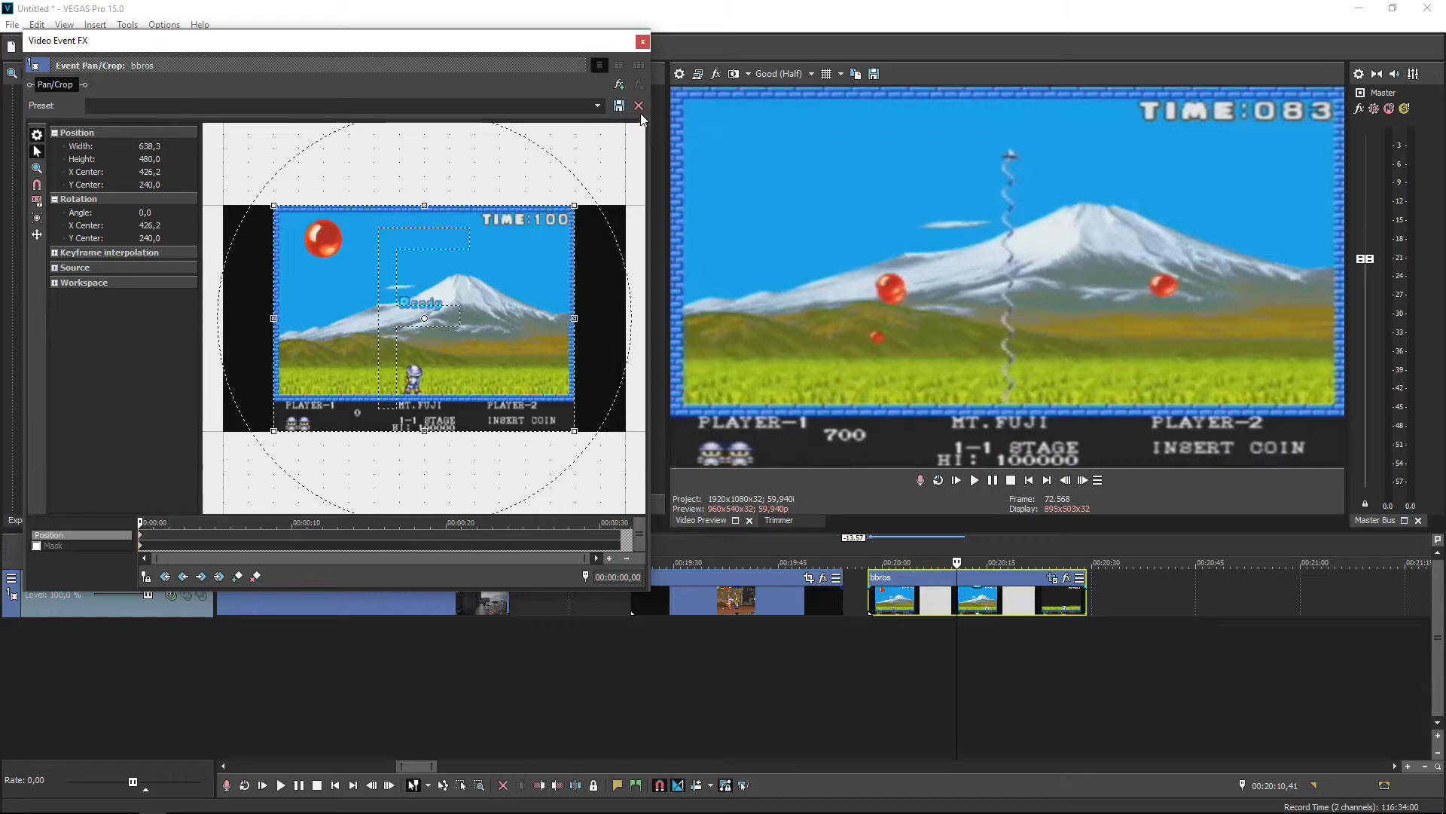
left_click(642, 40)
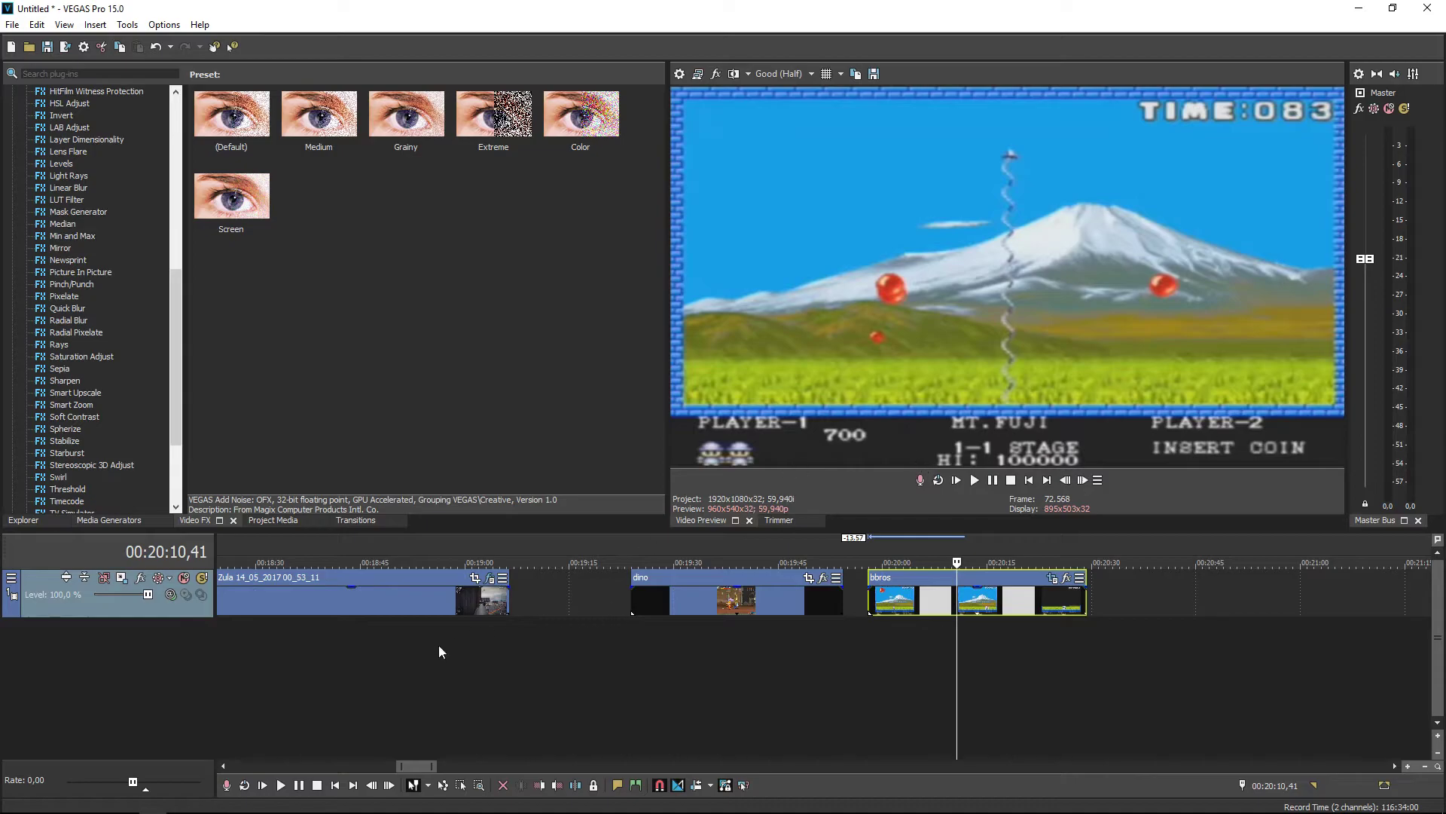
Step: Split the Zula 14_05_2017 00_53_11 clip at 00:09:27,29
left_click(322, 631)
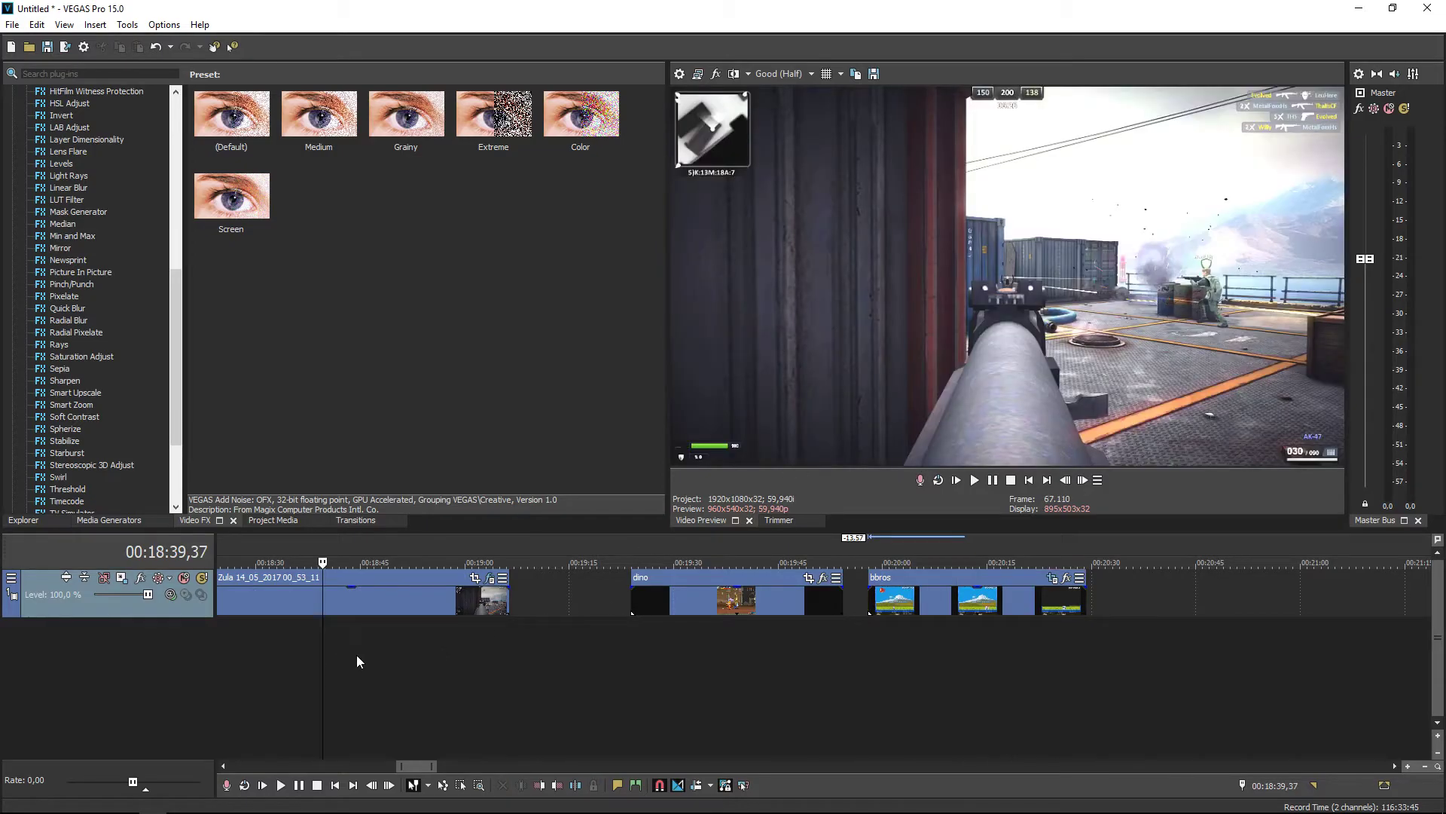
scroll(360, 653, "down", 2)
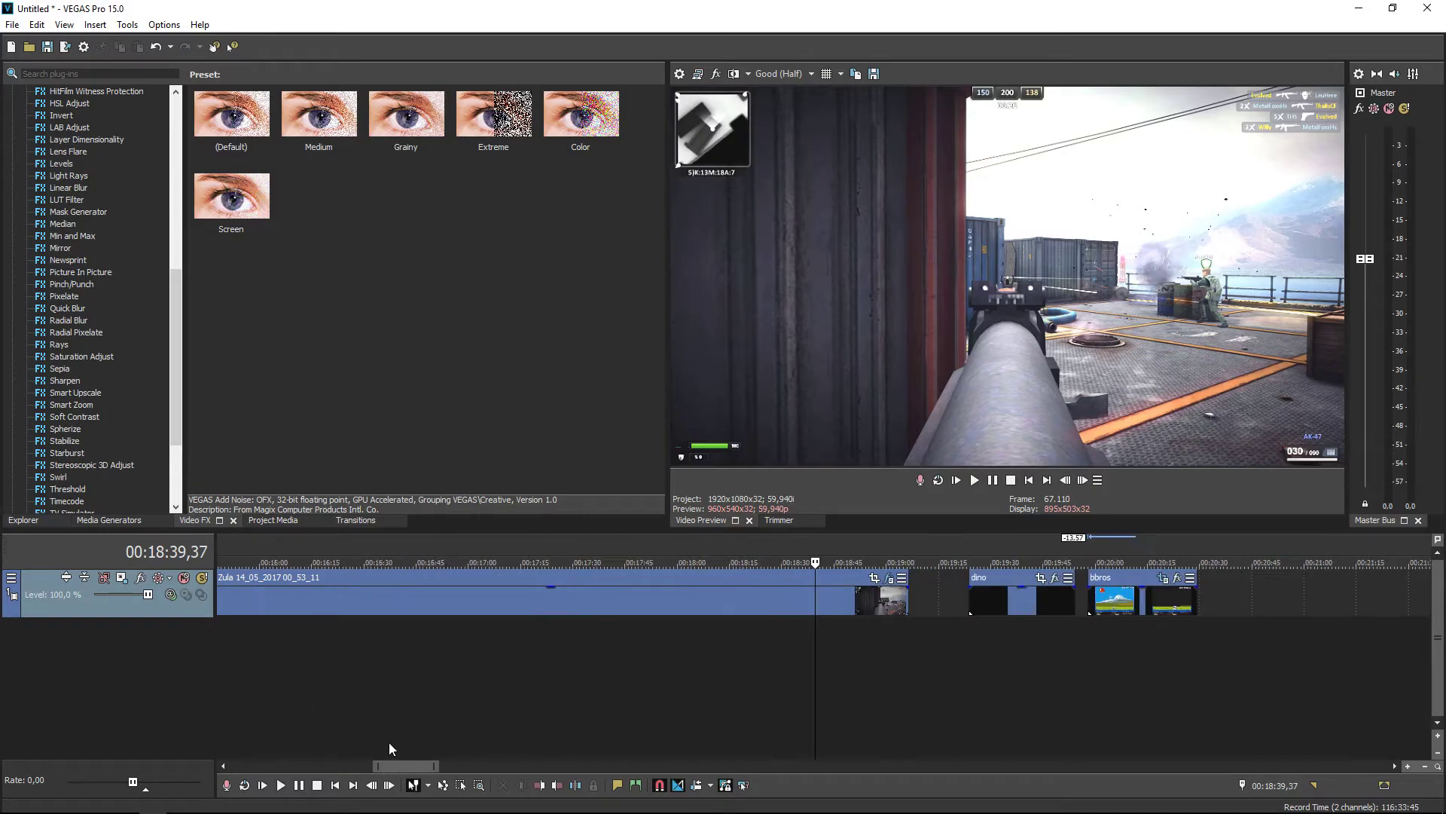
scroll(391, 737, "down", 5)
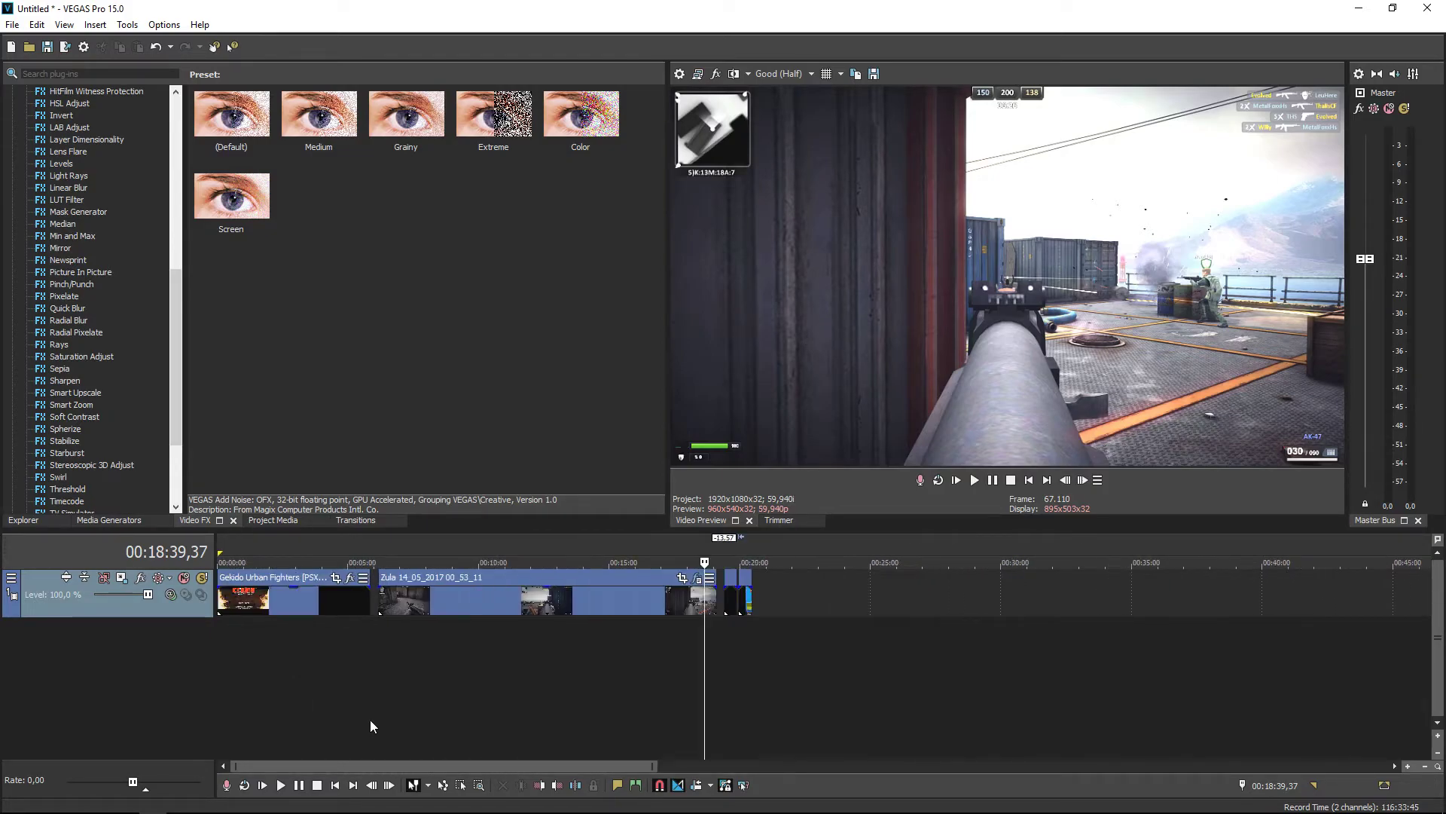
left_click(511, 595)
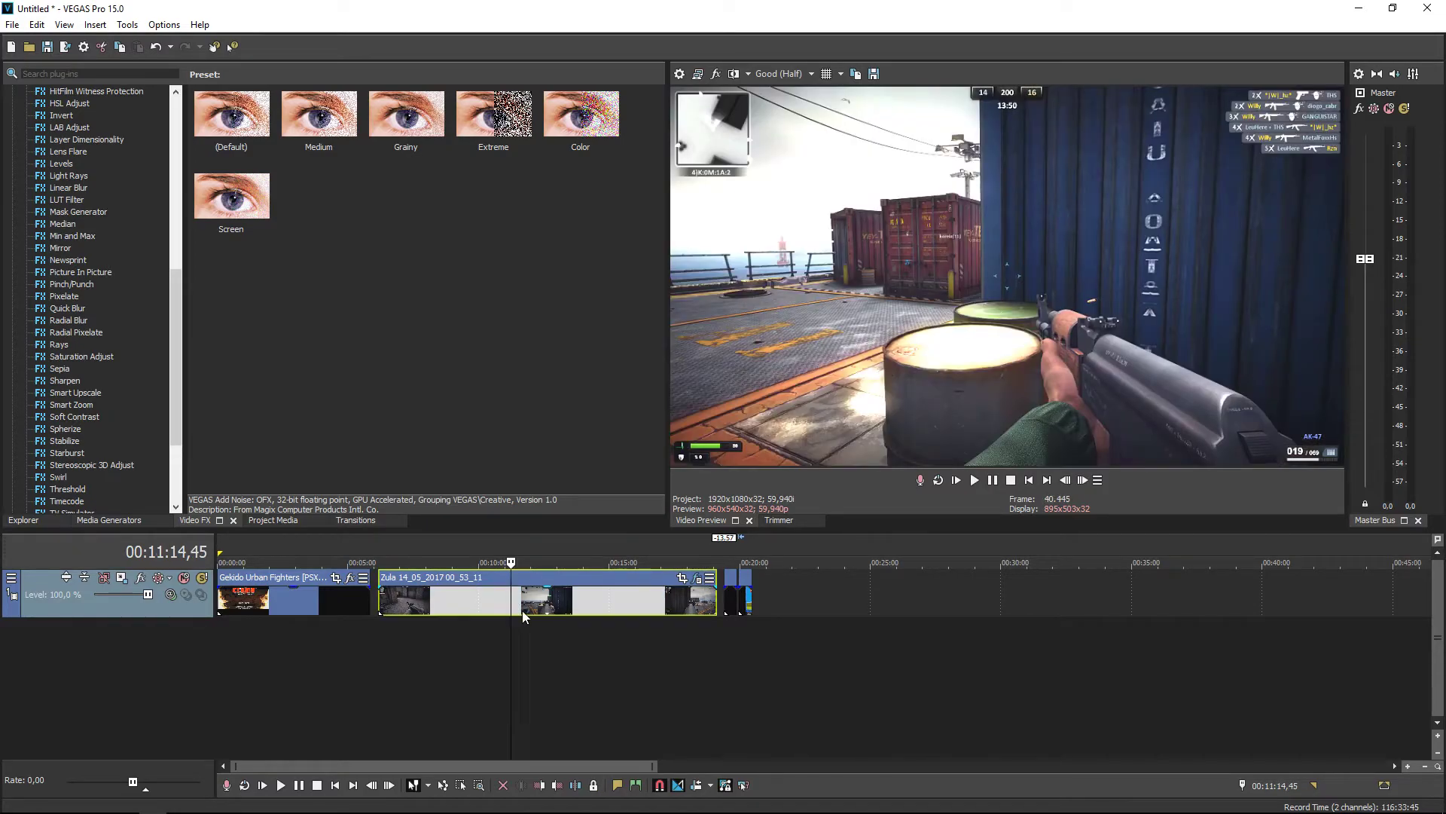
left_click_drag(514, 648, 592, 641)
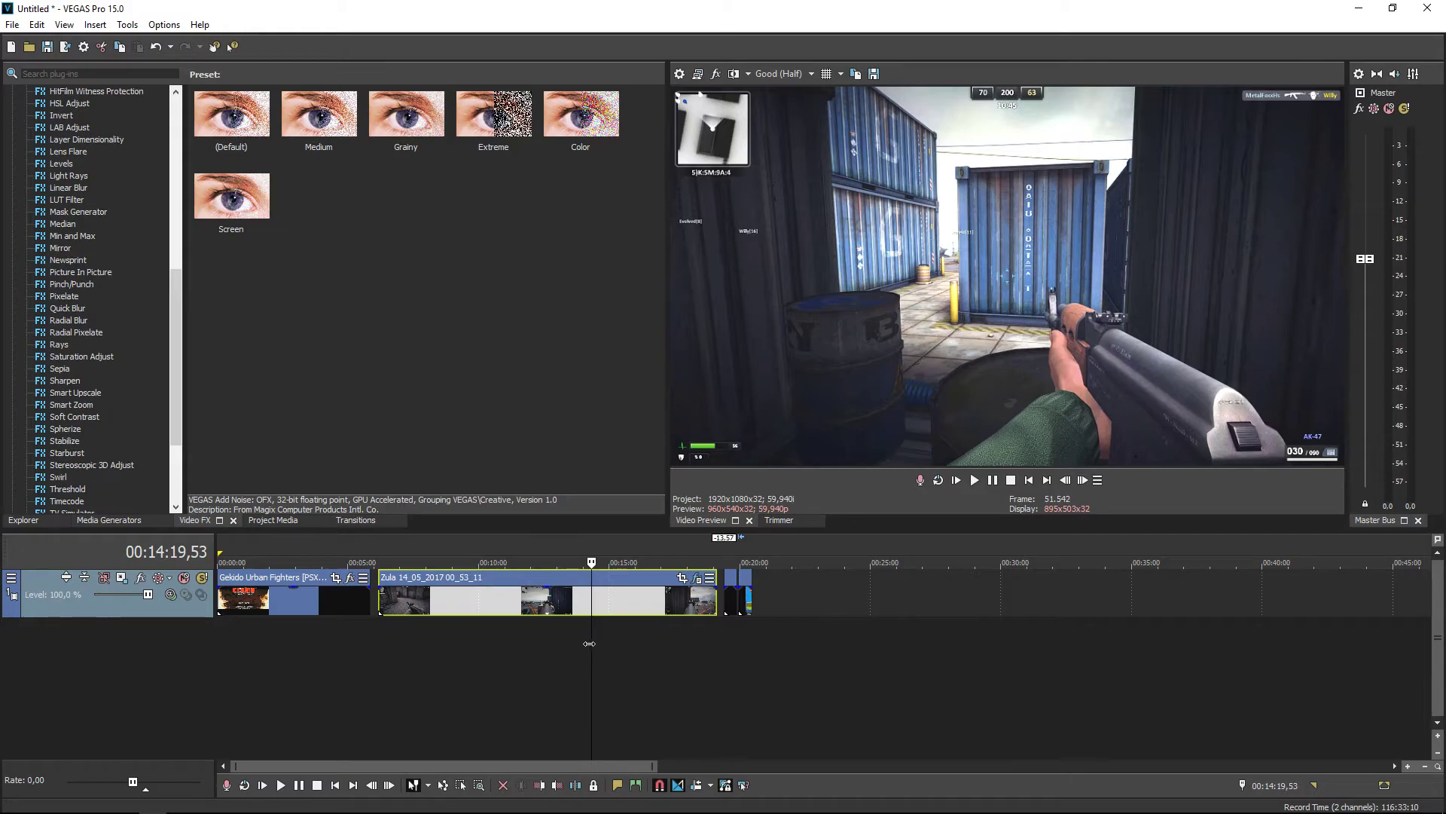
left_click(590, 643)
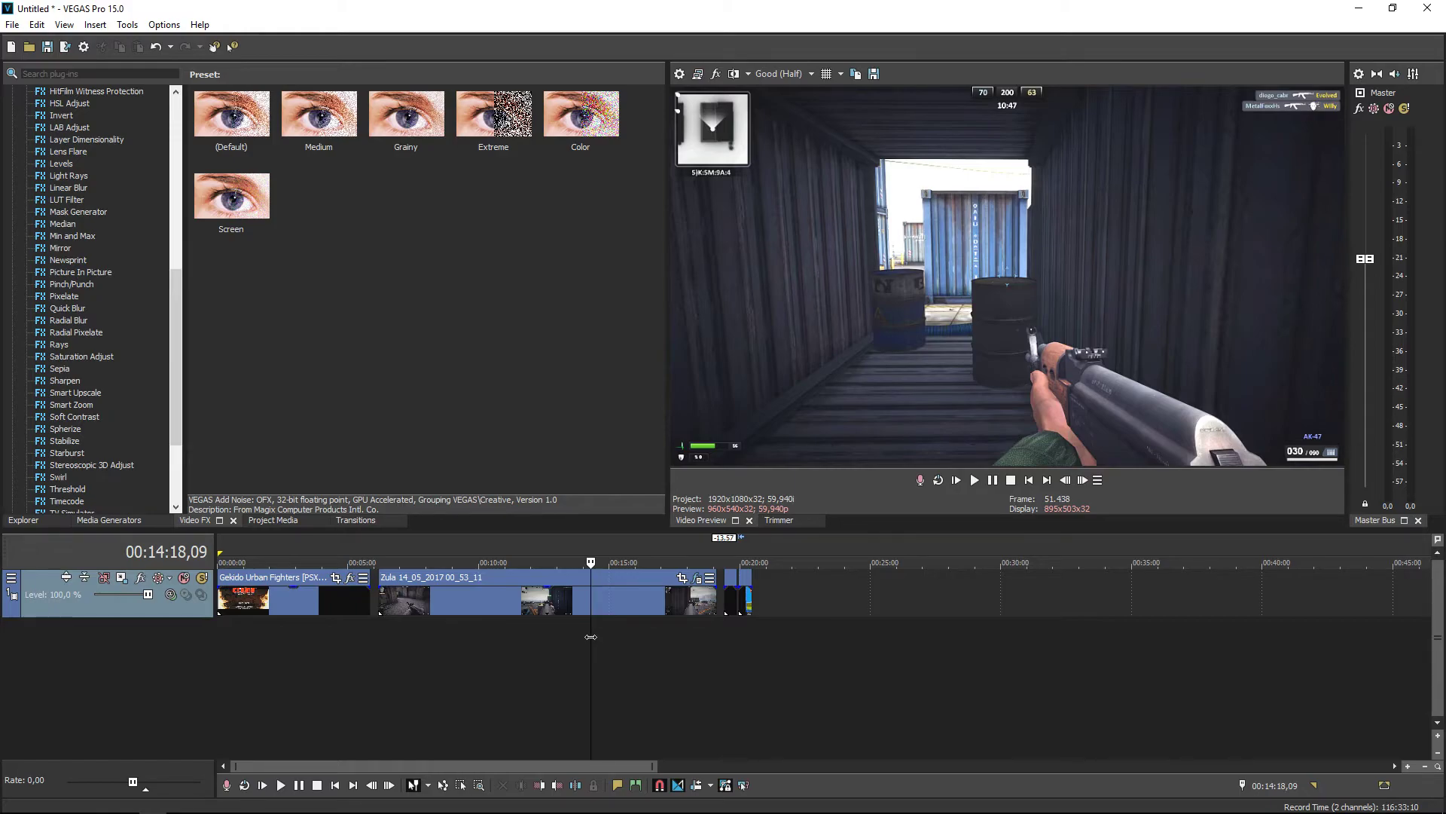
left_click_drag(590, 637, 464, 640)
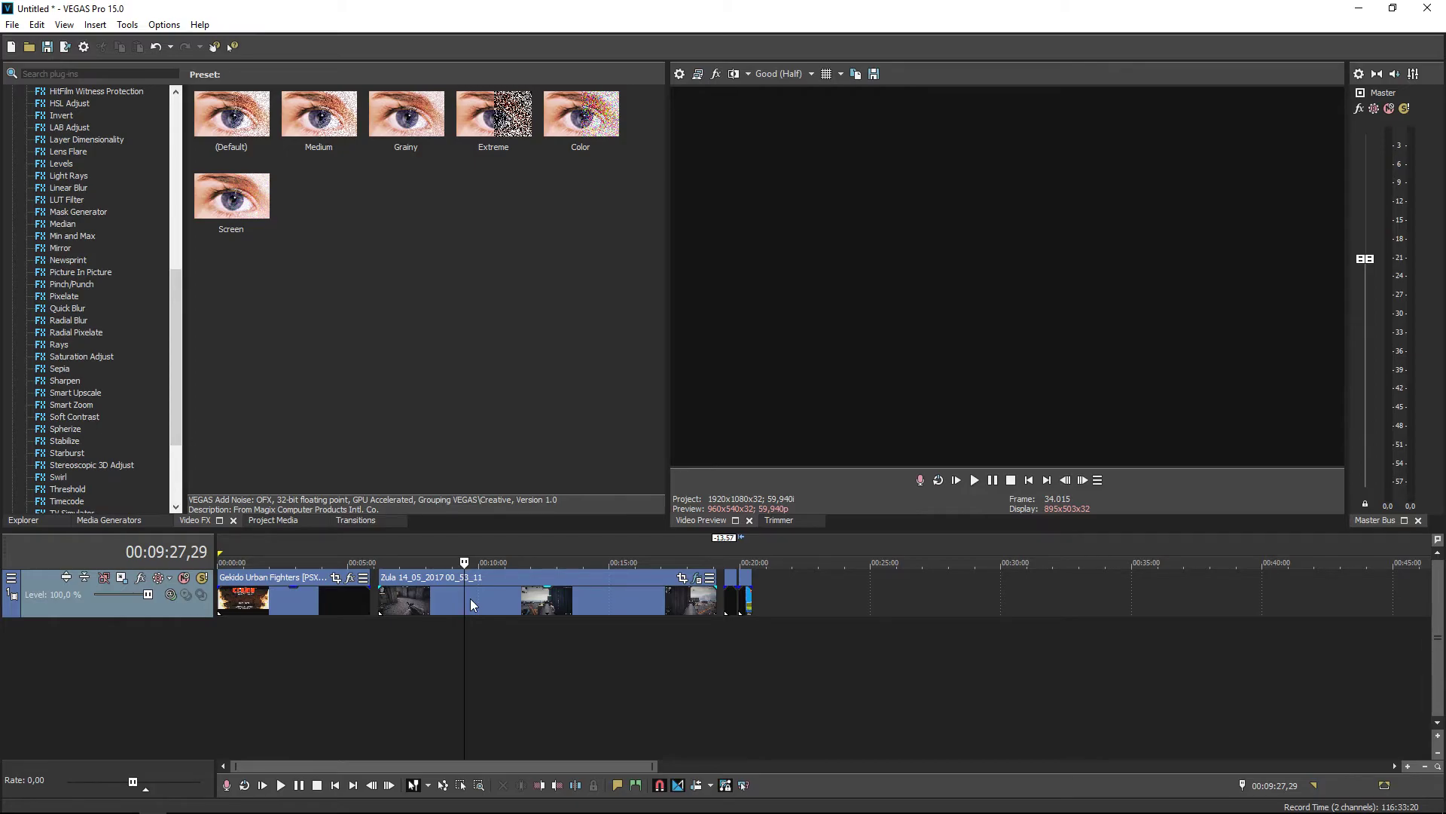
key("s")
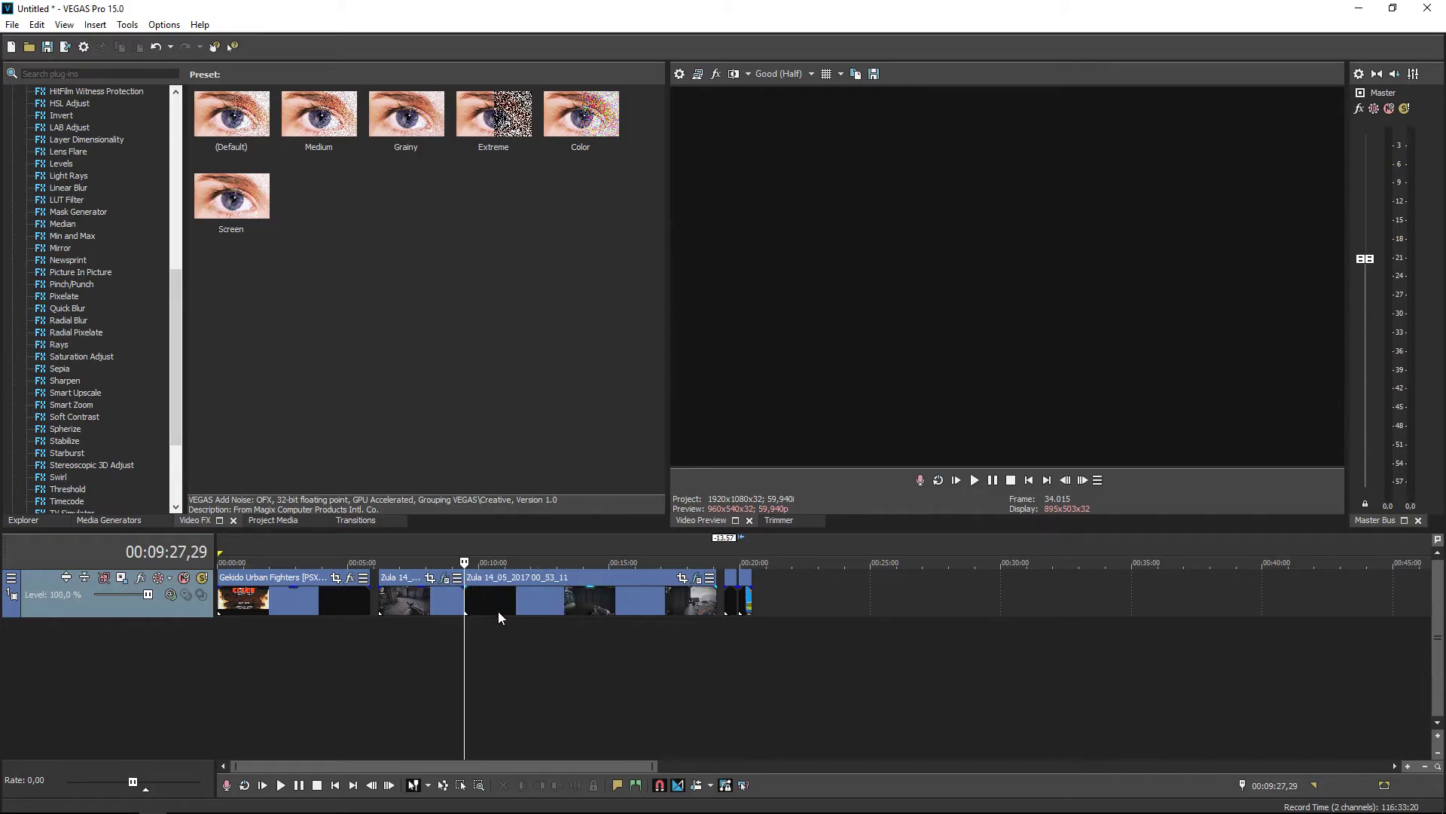
Step: Split the second Zula 14_05_2017 00_53_11 piece at 00:10:12,29
mouse_move(503, 599)
left_mouse_down()
mouse_move(529, 596)
mouse_move(446, 598)
mouse_move(510, 605)
mouse_move(496, 603)
left_mouse_up()
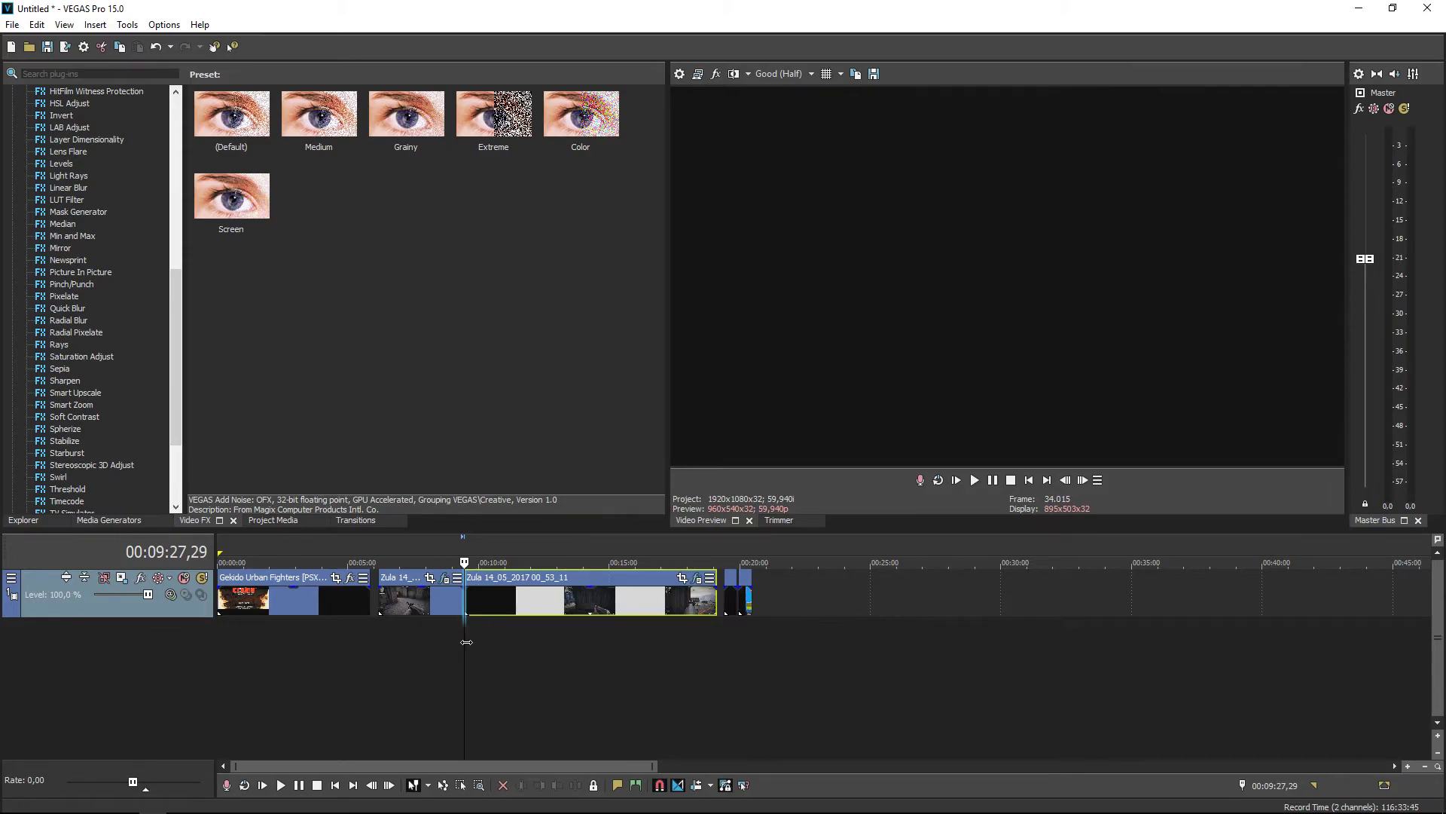
left_click_drag(467, 642, 483, 641)
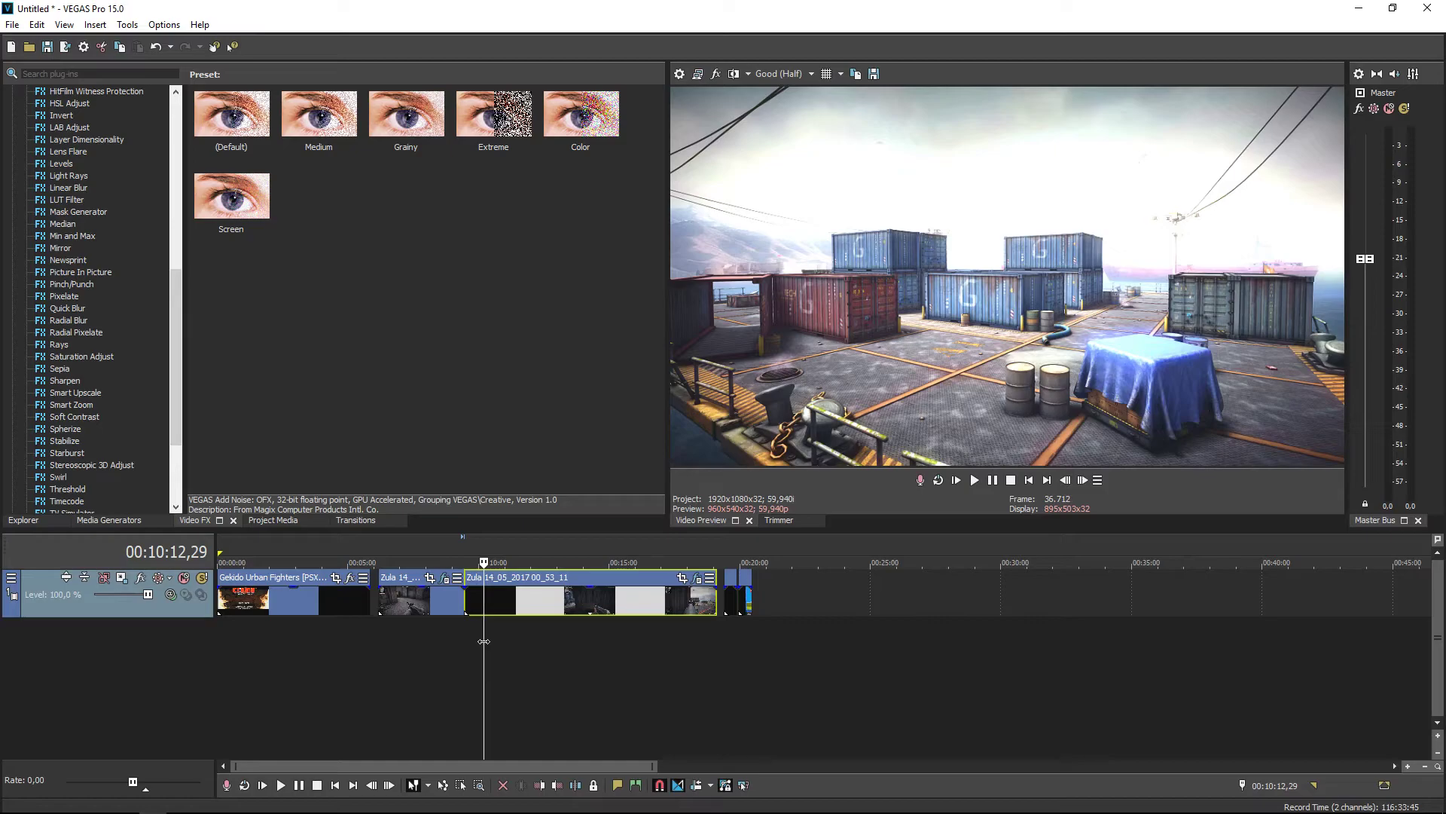
key("alt+bracketleft")
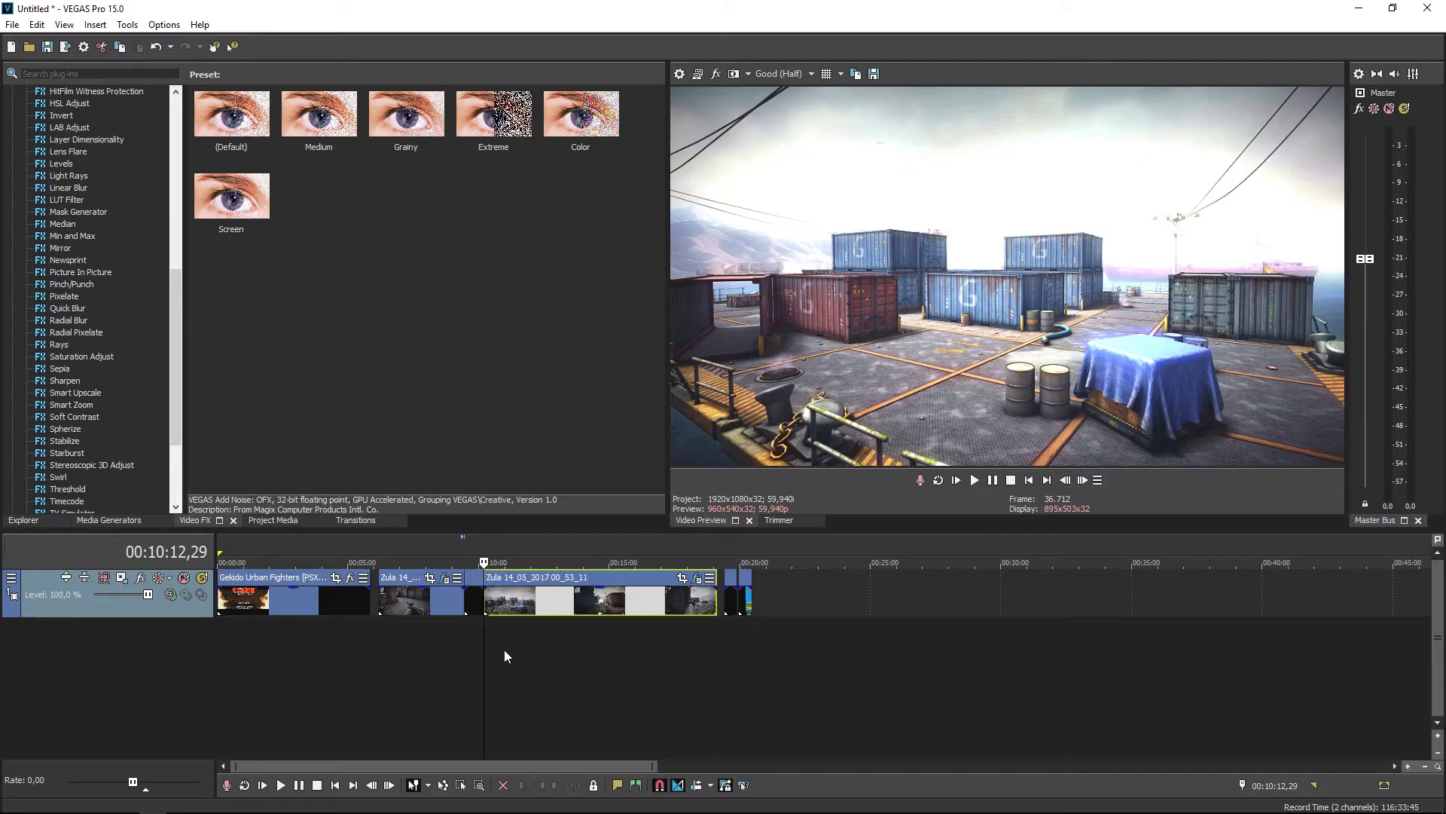
Step: Move the middle and last Zula pieces slightly later on the timeline, leaving gaps between the three pieces
left_click_drag(518, 604, 477, 607)
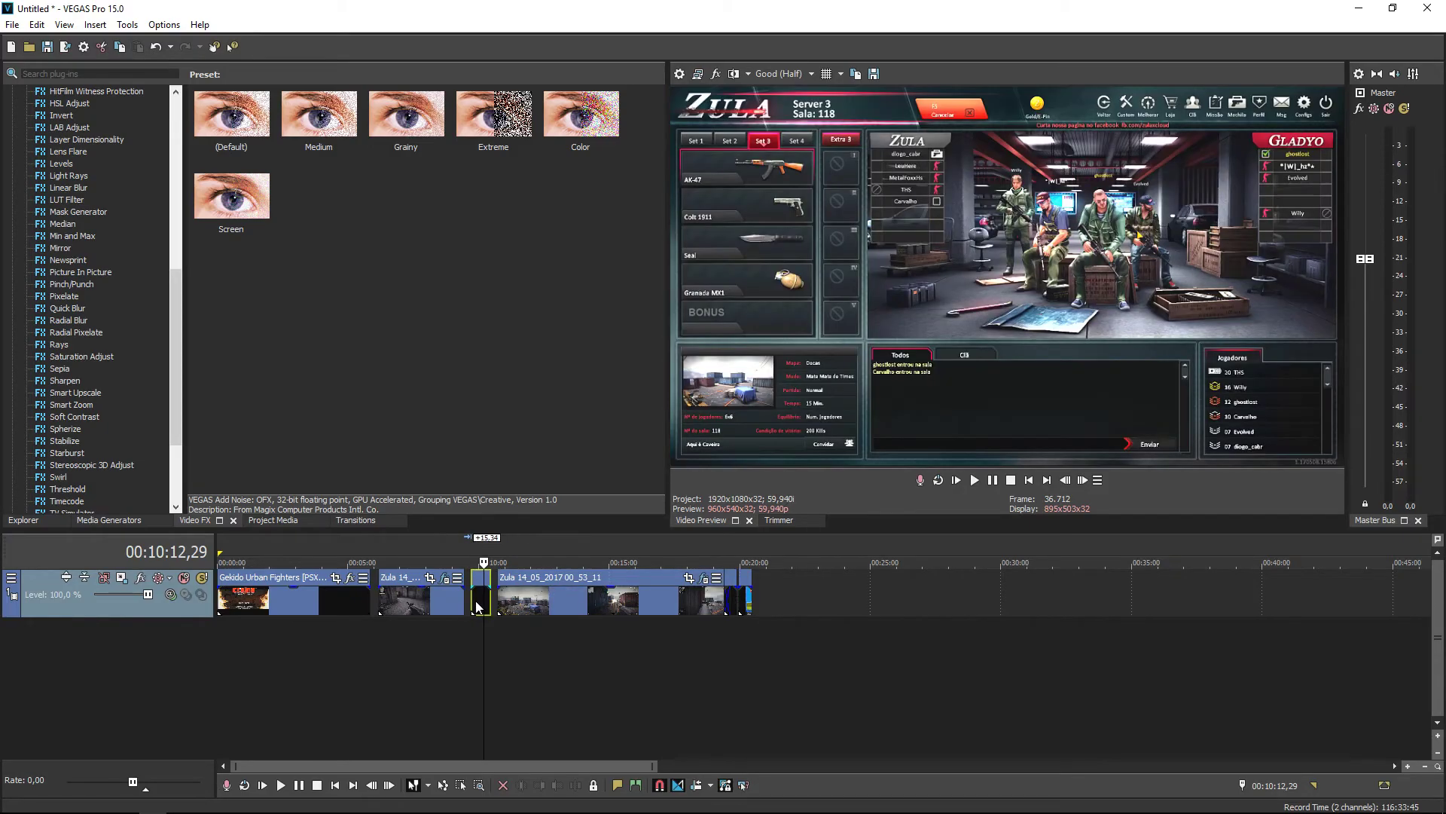
left_click(479, 609)
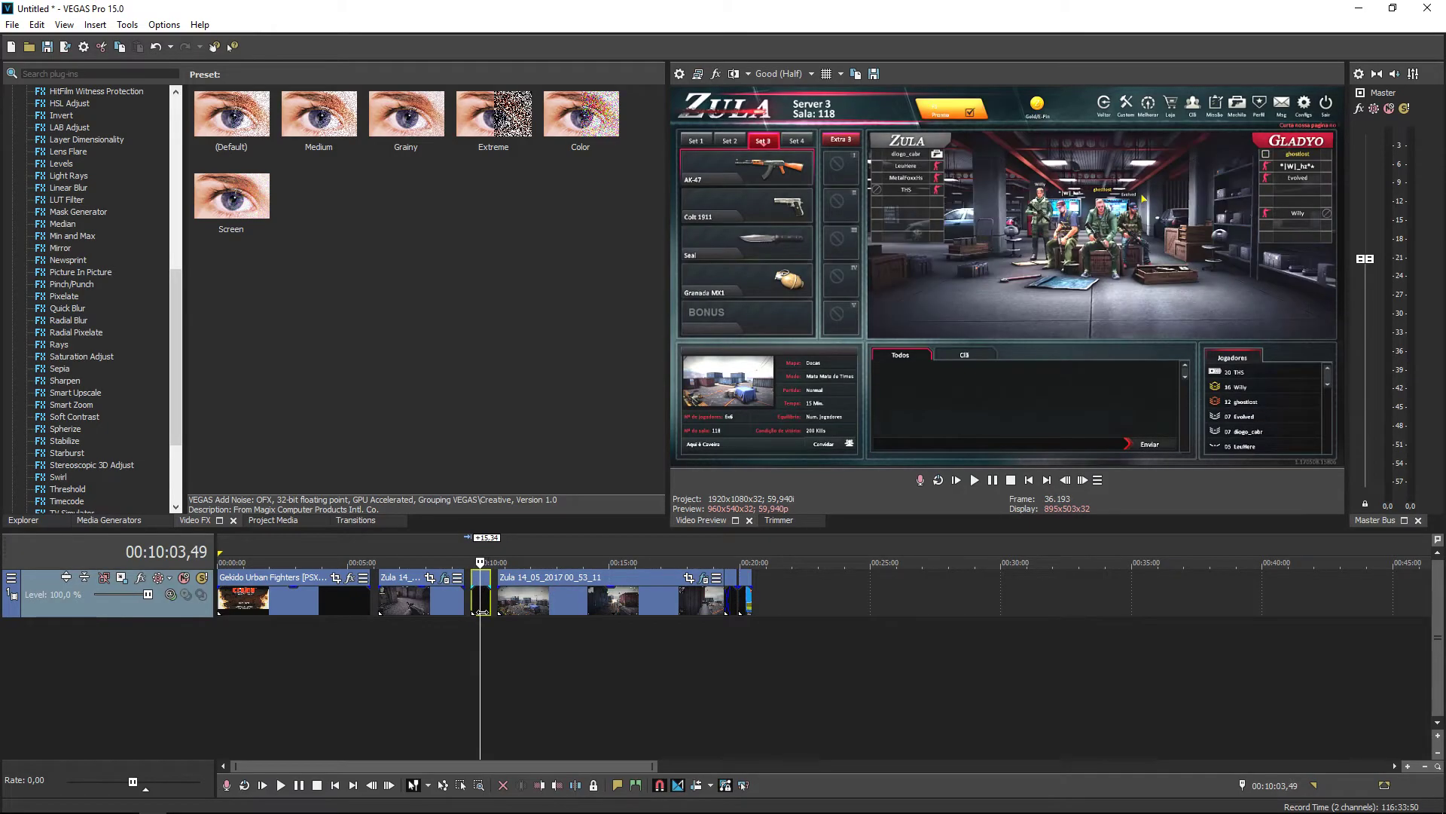
left_click(489, 601)
left_click(477, 604)
left_click(471, 605)
left_click(484, 604)
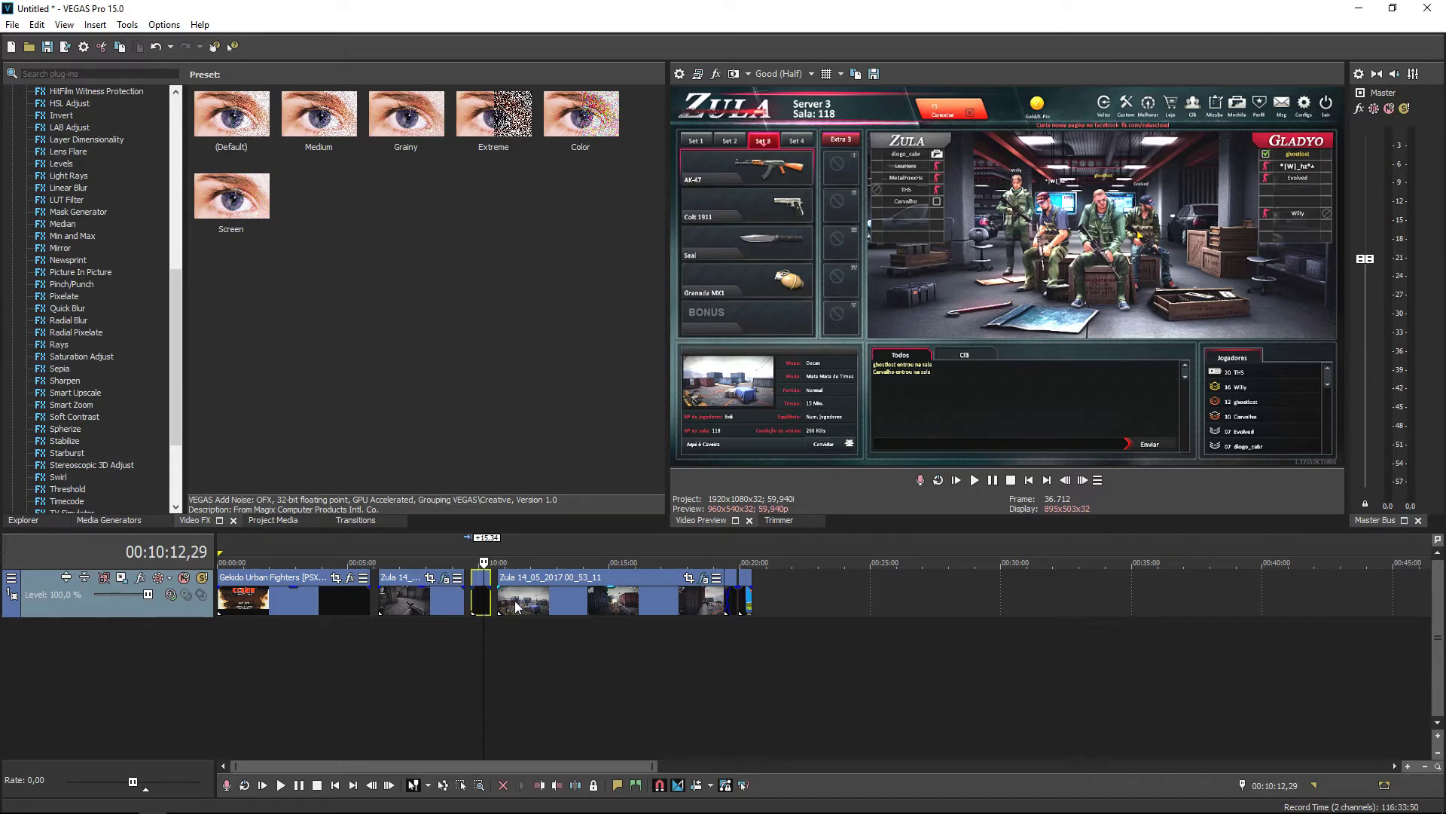
left_click_drag(517, 606, 524, 606)
left_click(411, 603)
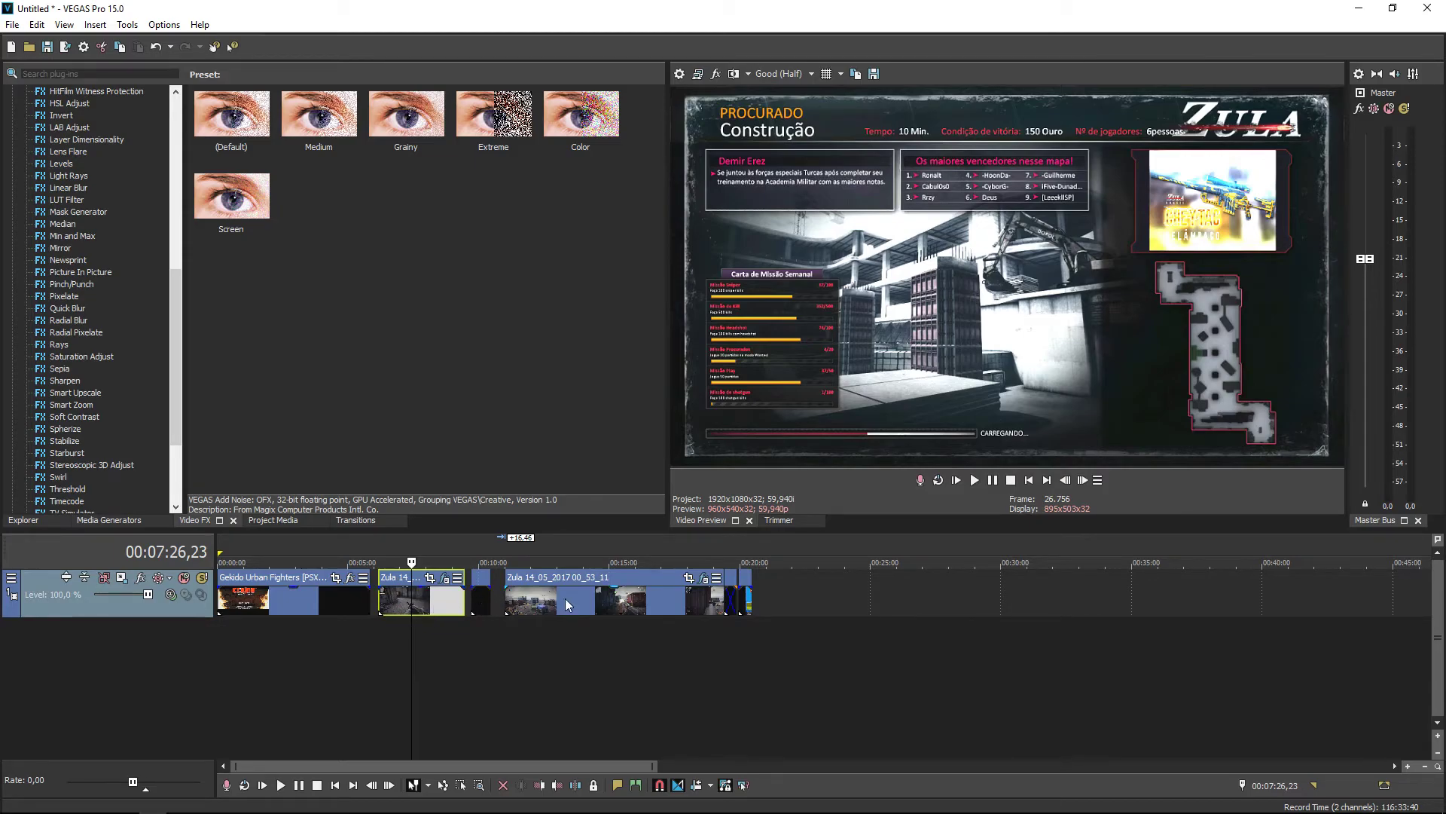
Step: Delete the short middle Zula piece and move the last piece earlier against the end of the first Zula piece
left_click(482, 600)
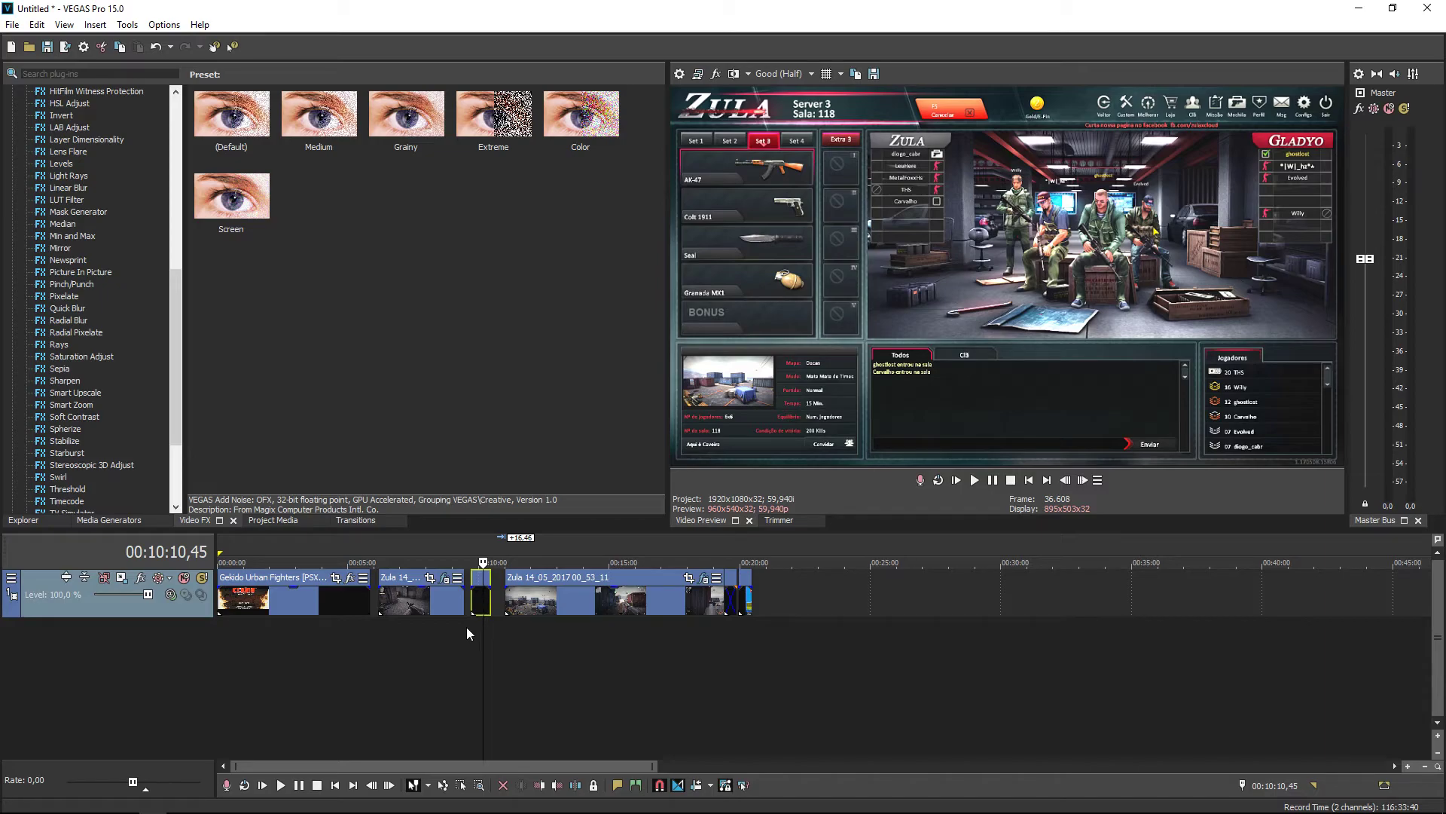
scroll(486, 592, "up", 2)
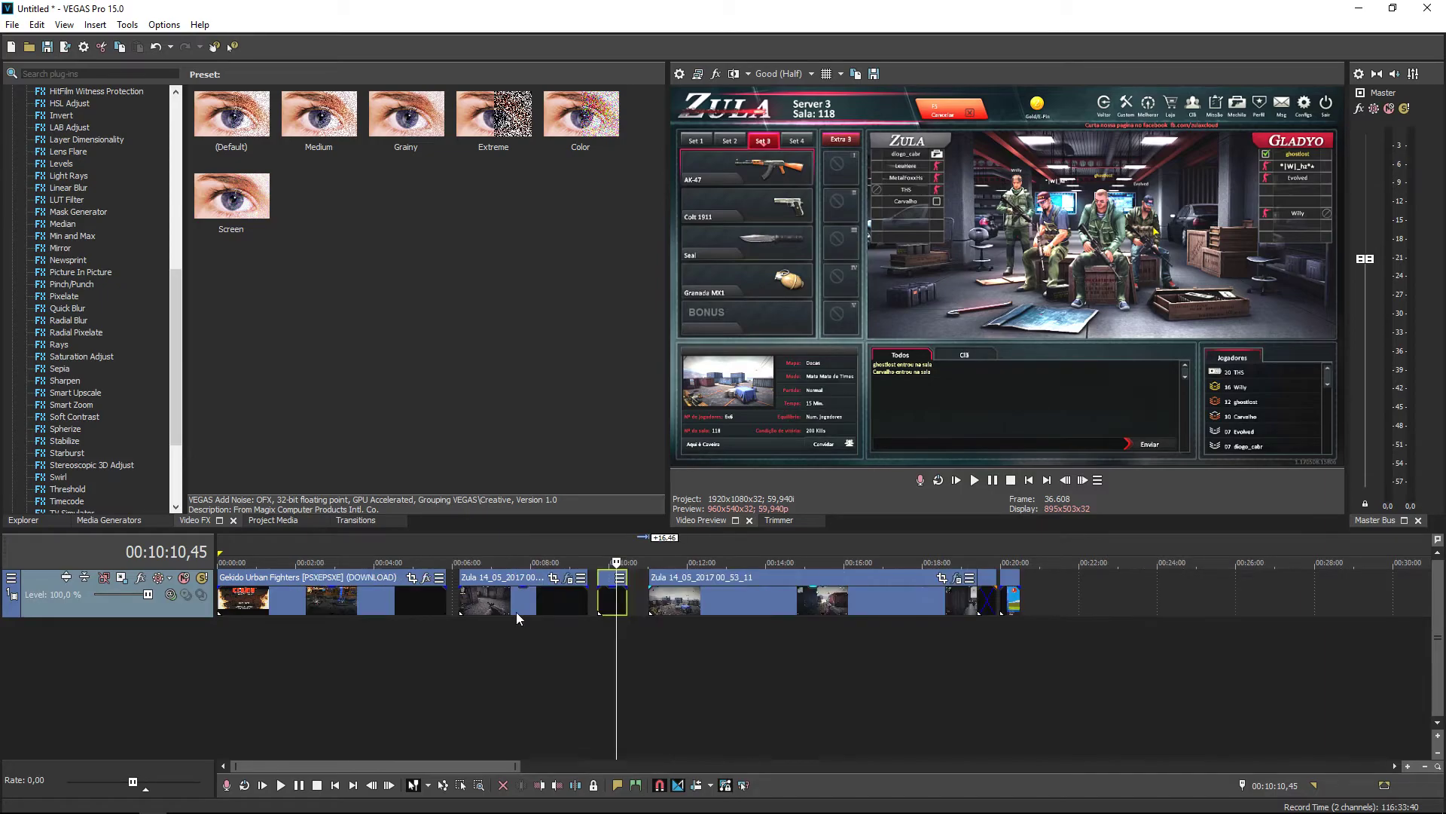
right_click(609, 601)
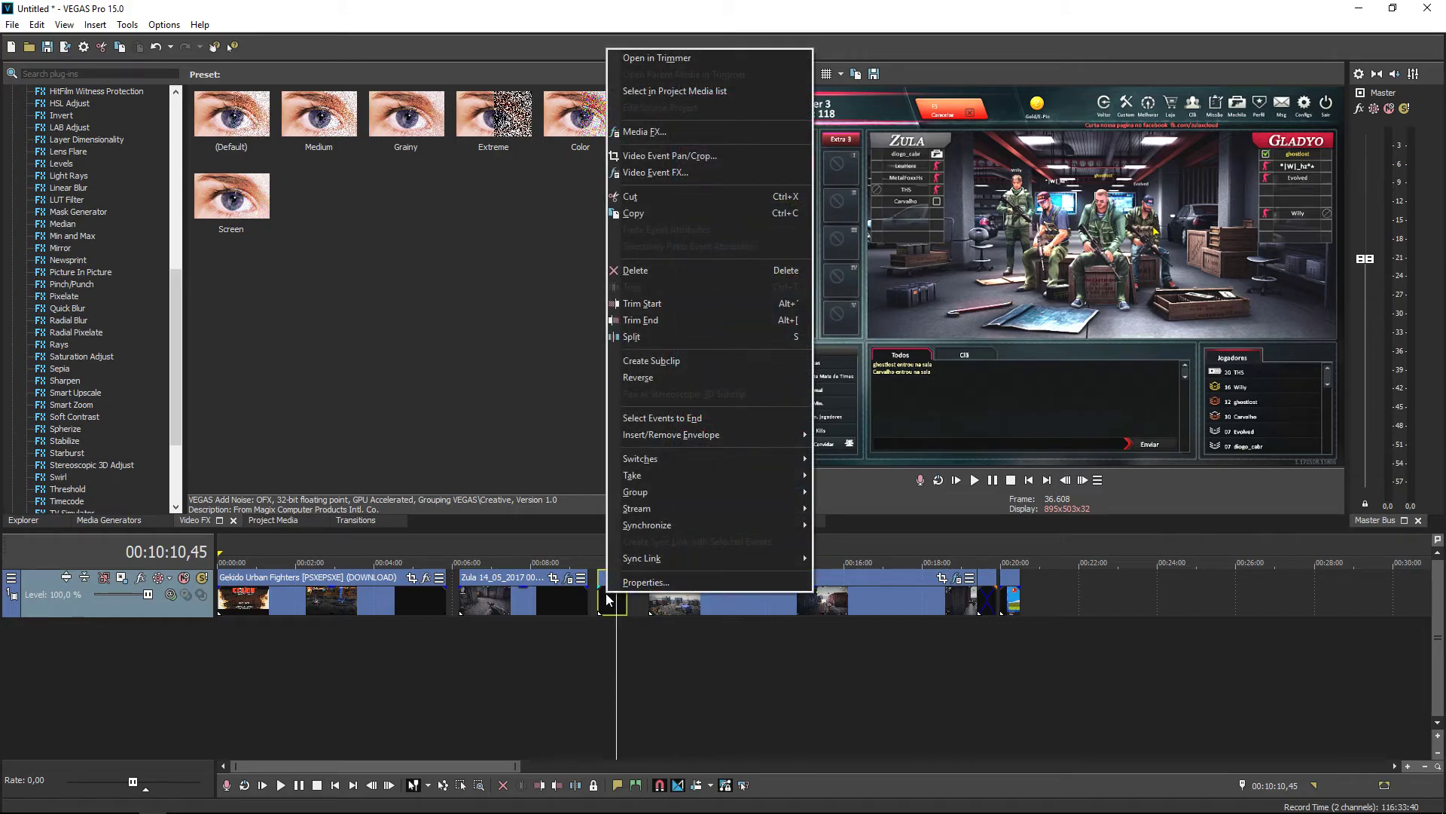
left_click(630, 272)
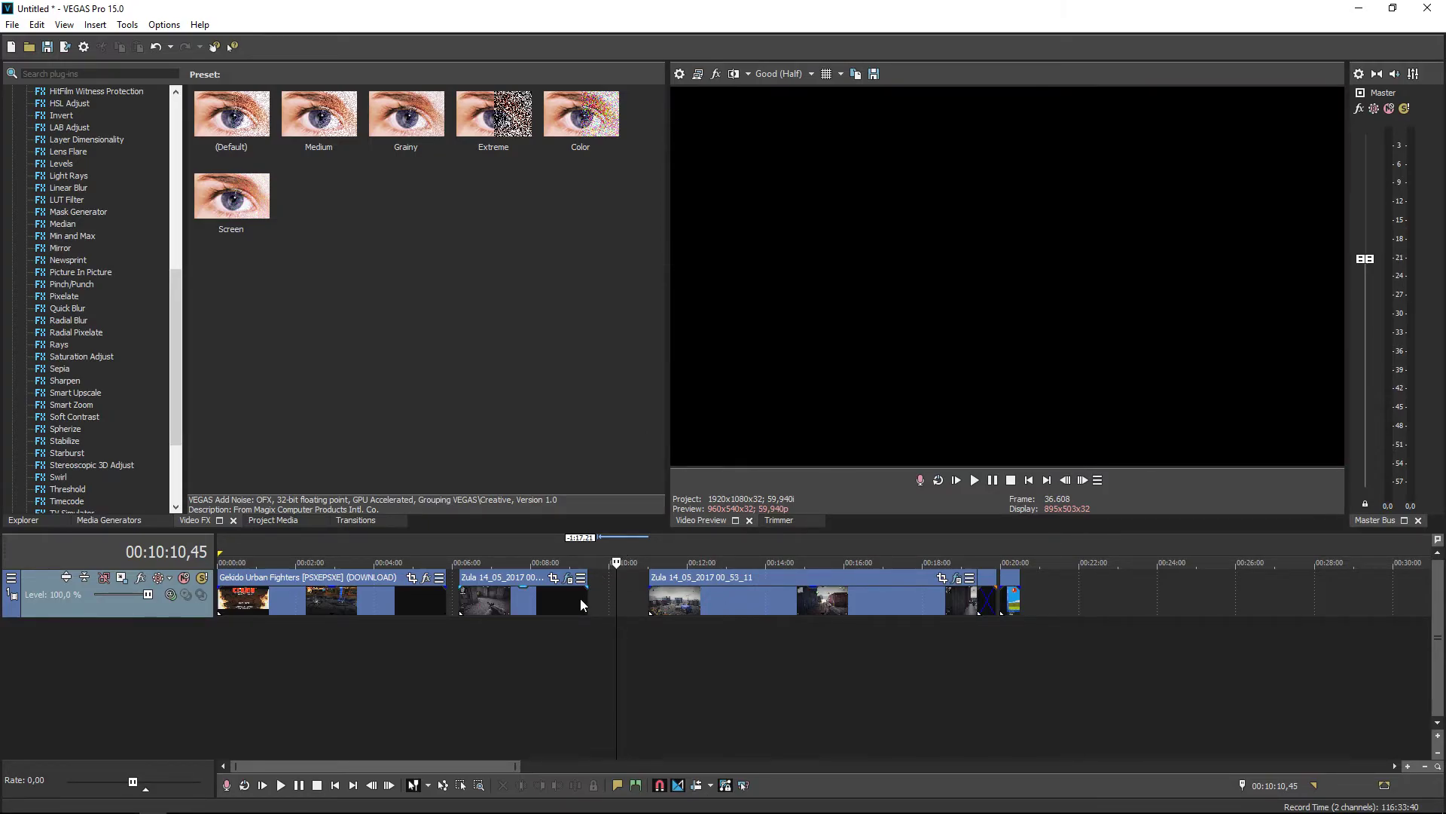
left_click_drag(711, 596, 646, 599)
Step: Play back the cut where the two remaining Zula pieces meet and stop the playback
left_click(589, 637)
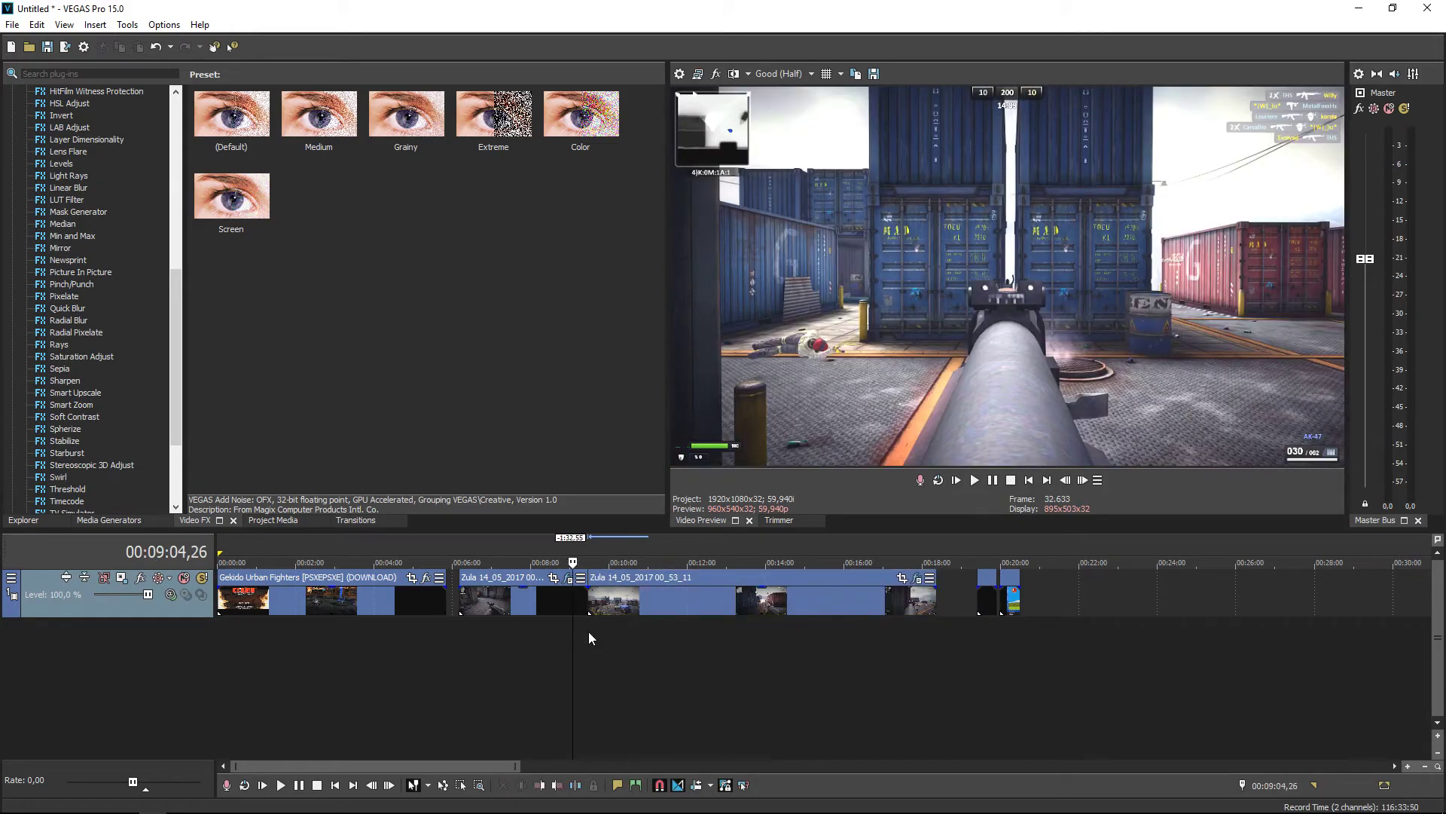
scroll(585, 631, "up", 3)
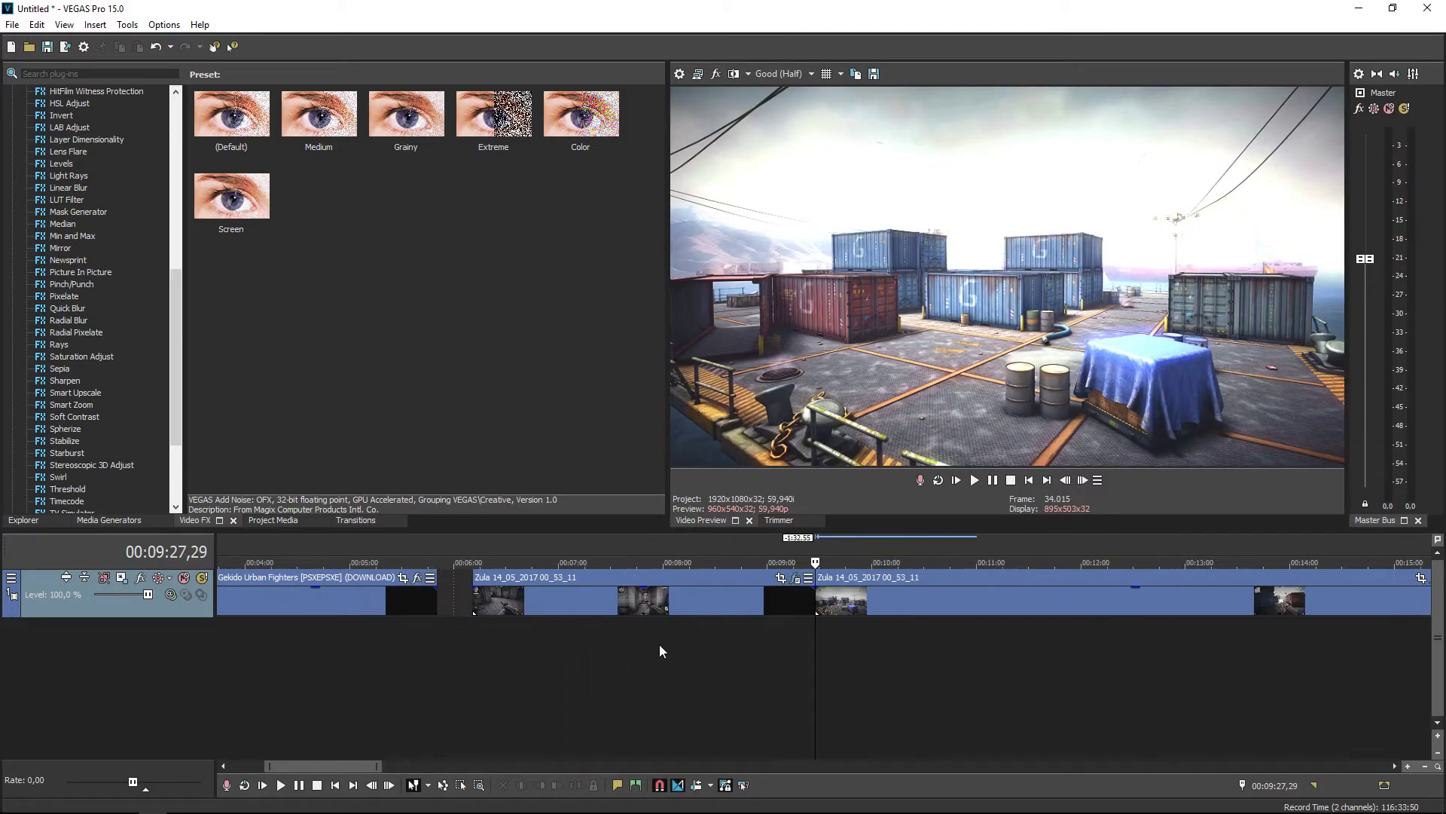
left_click(805, 623)
left_click(976, 480)
scroll(952, 697, "up", 2)
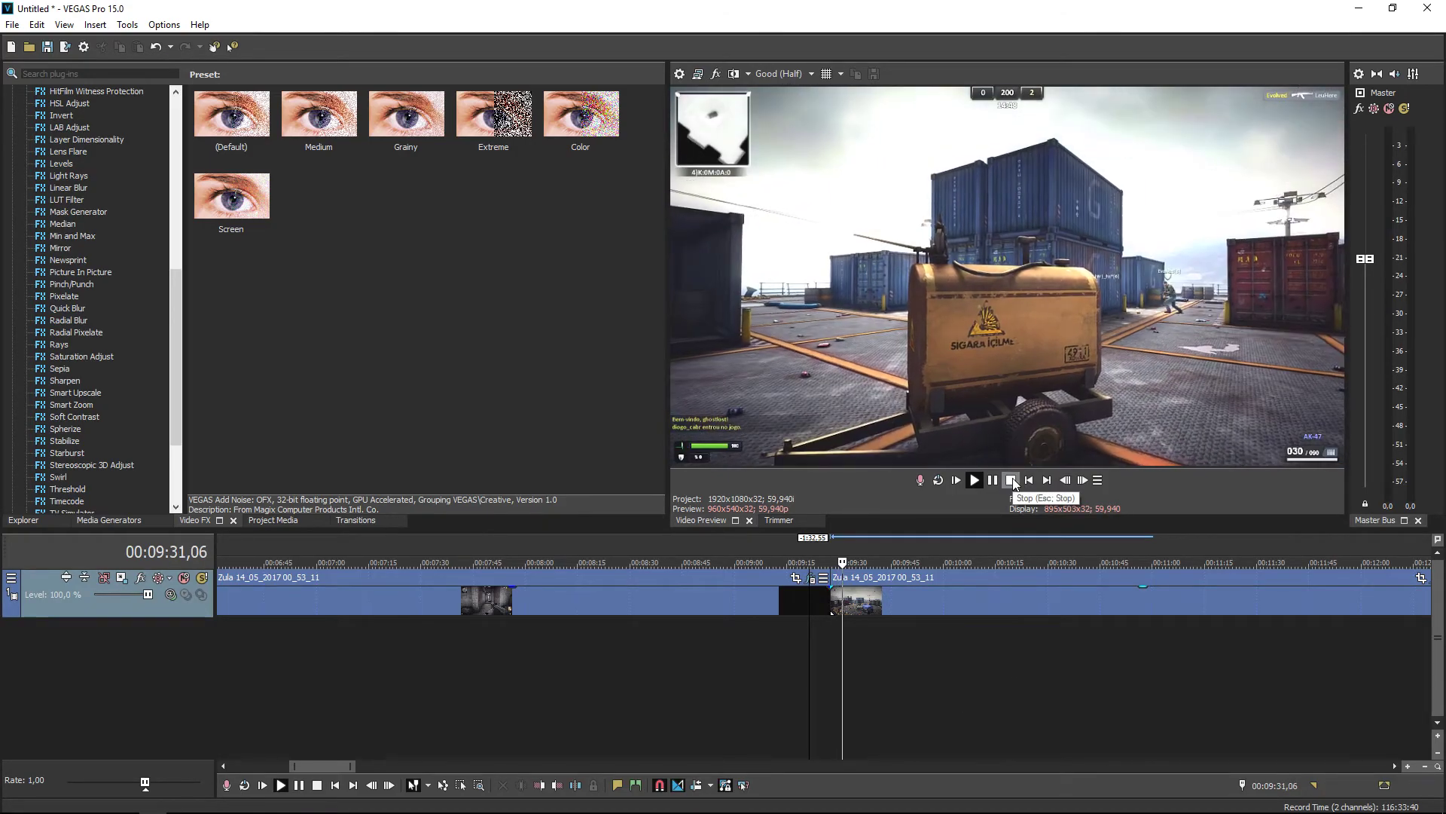
left_click(1013, 479)
scroll(792, 632, "down", 8)
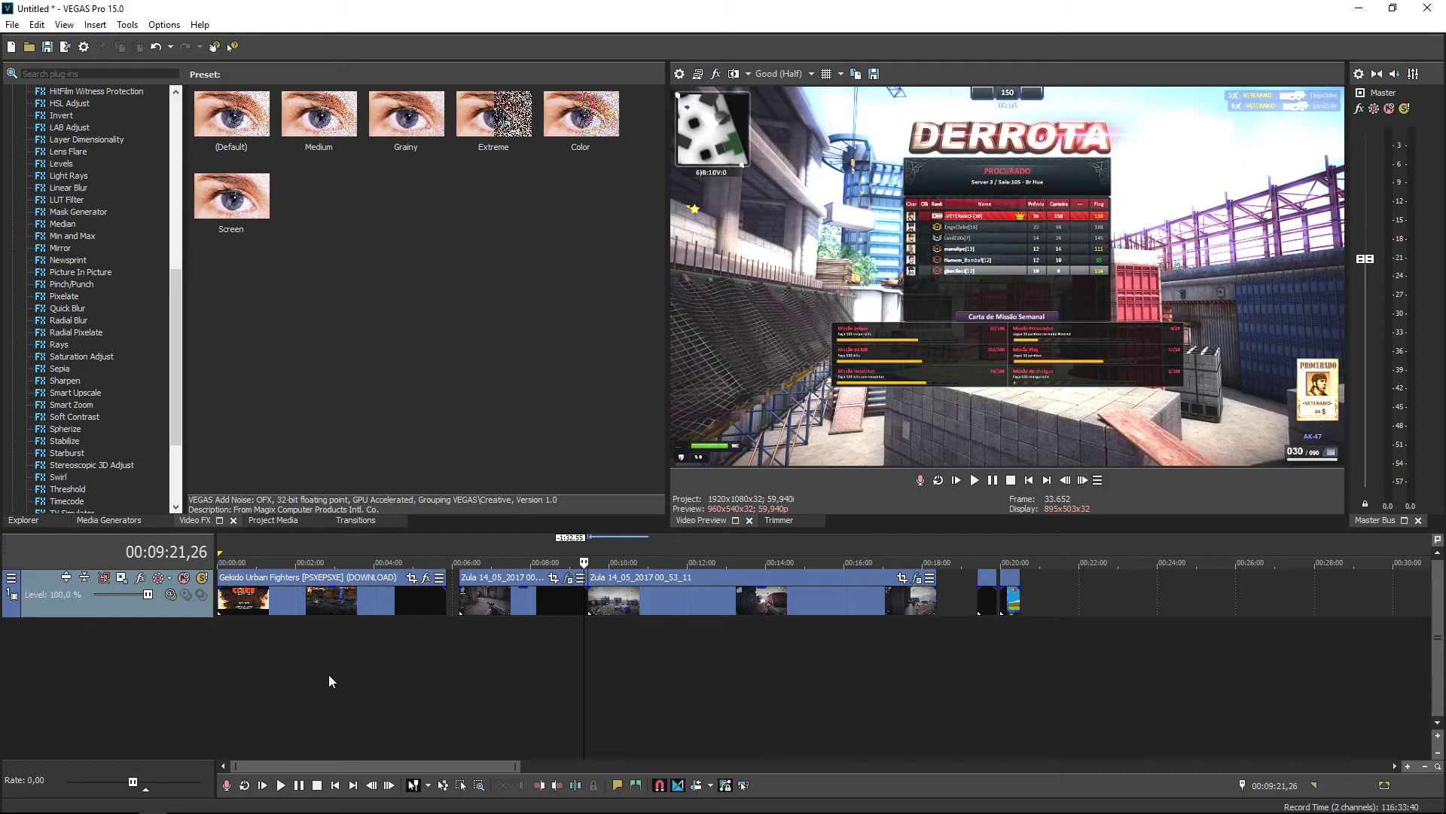
Step: Insert a timeline marker at 00:07:50,36 labelled "adicionar uma imagem de um arma"
left_click(527, 616)
left_click_drag(528, 629, 527, 625)
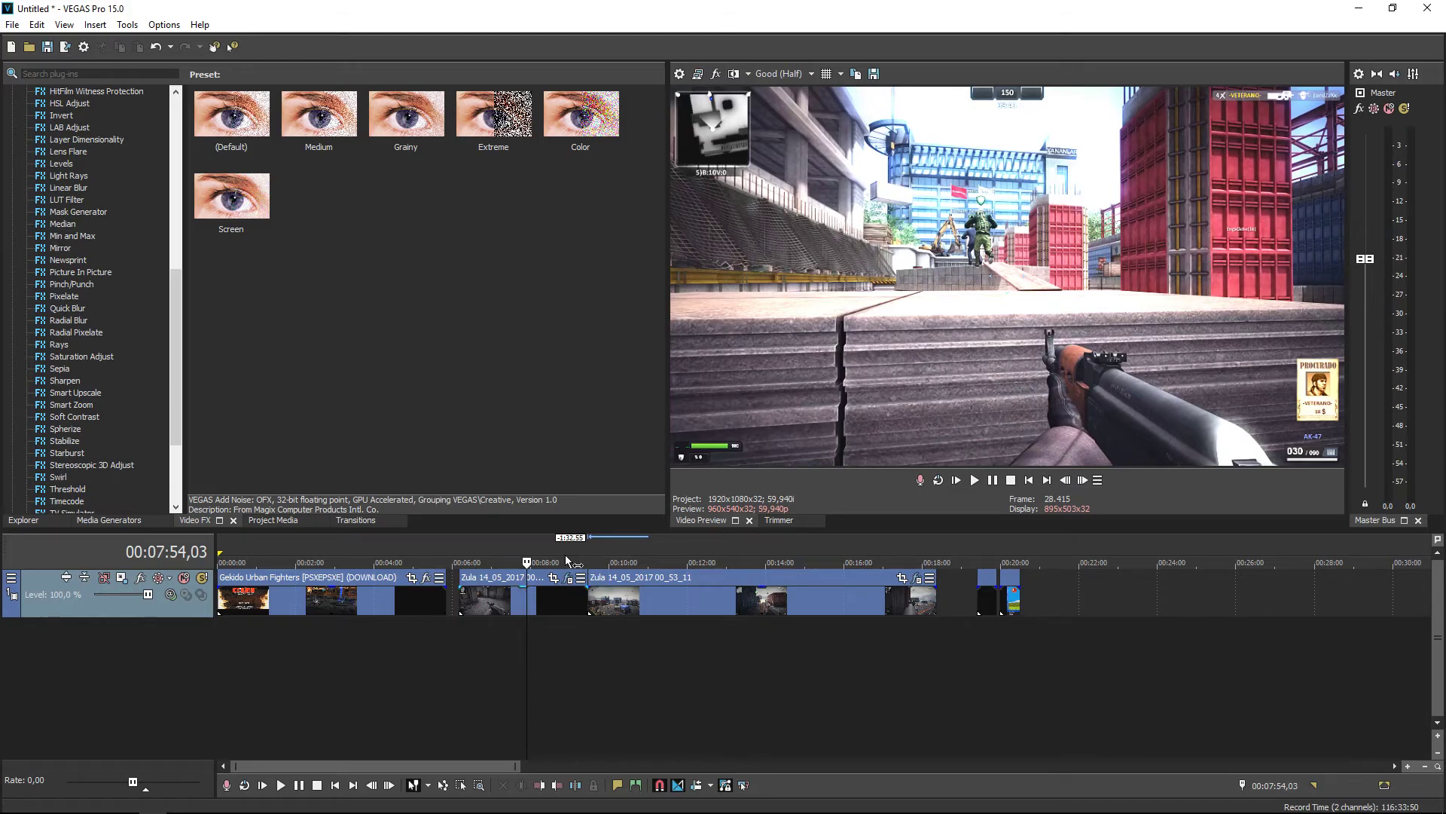
left_click_drag(526, 593, 525, 592)
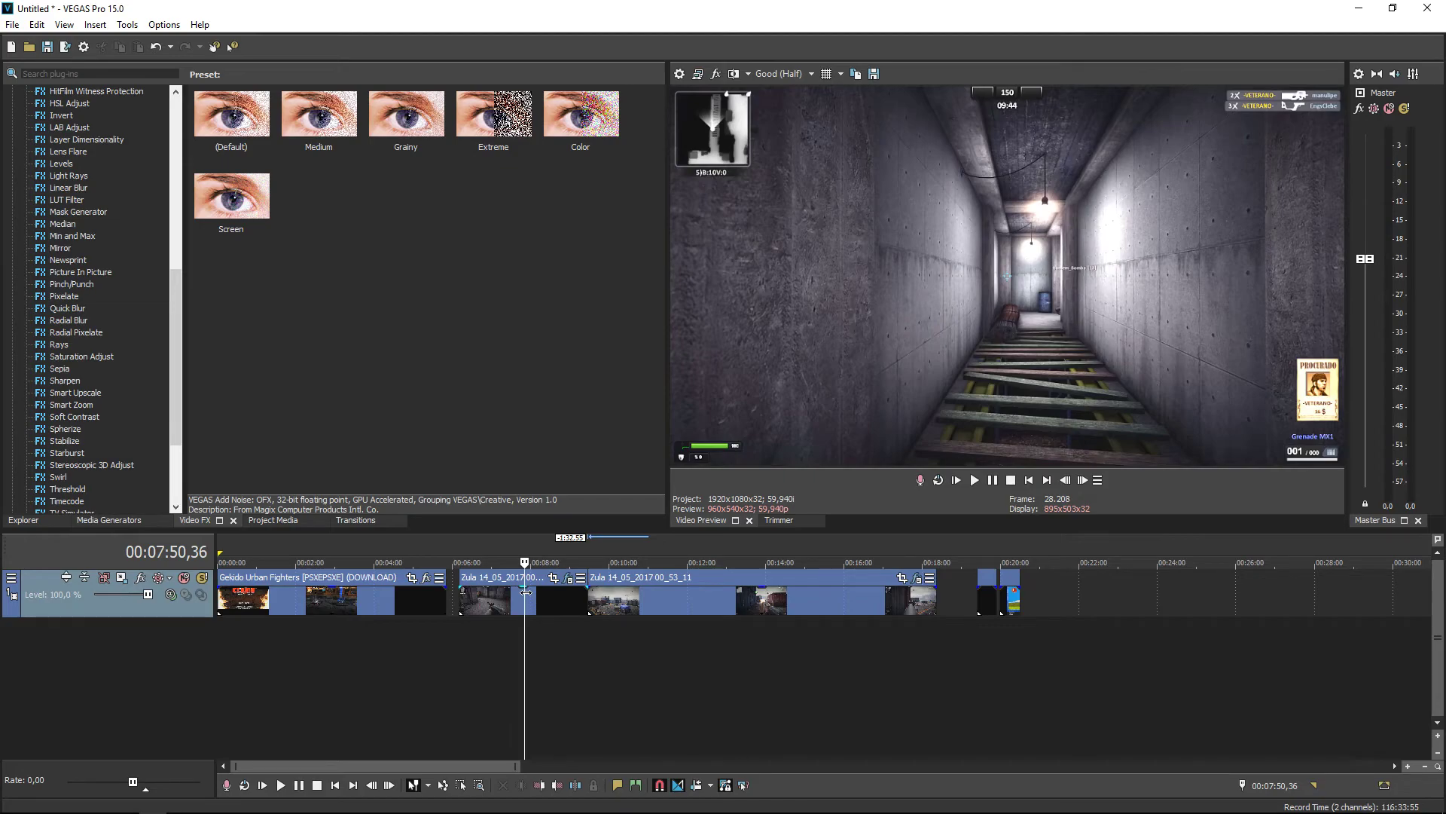
key("m")
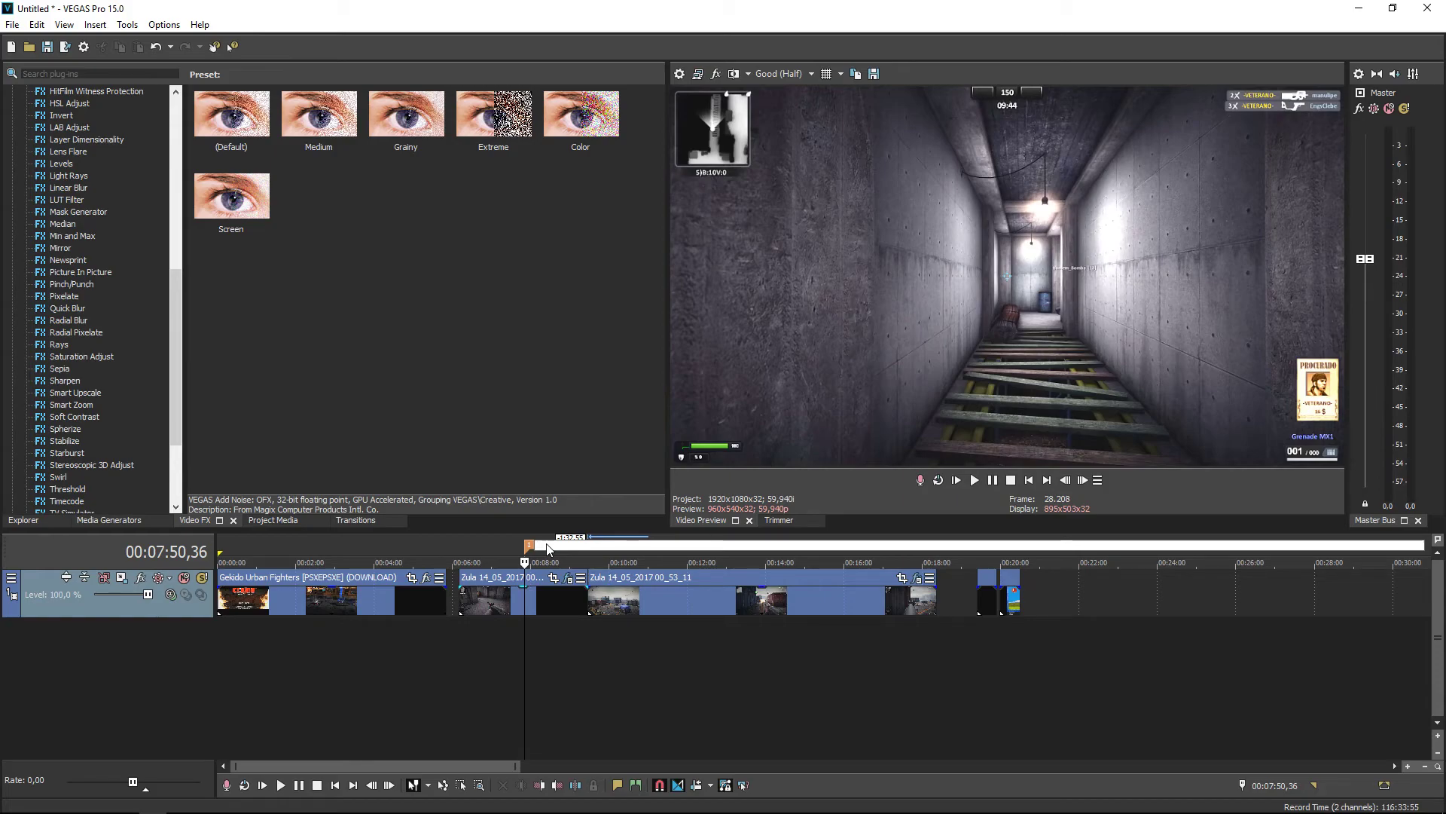
type("adicionar uma imagem de um arma")
key("Return")
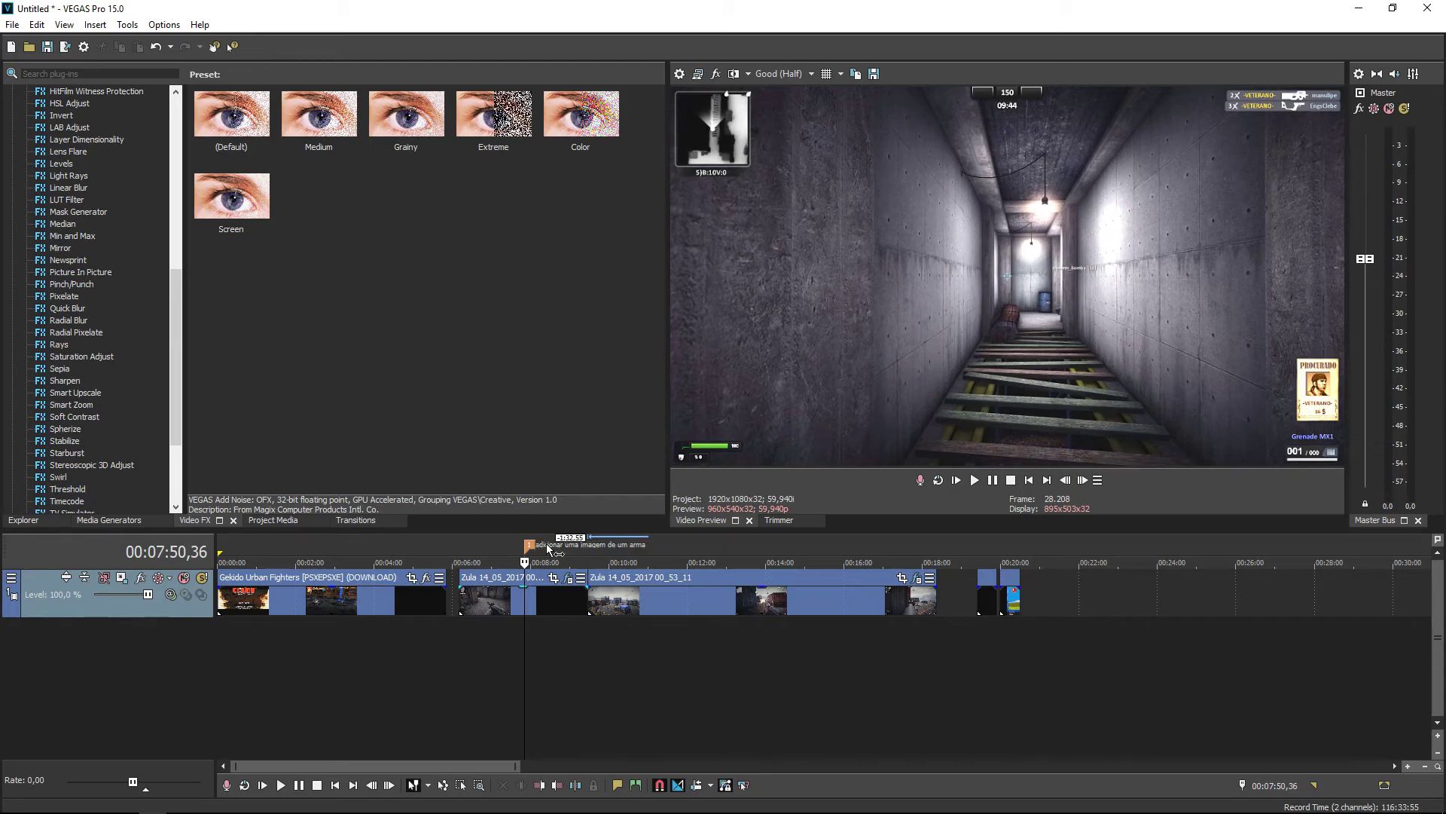